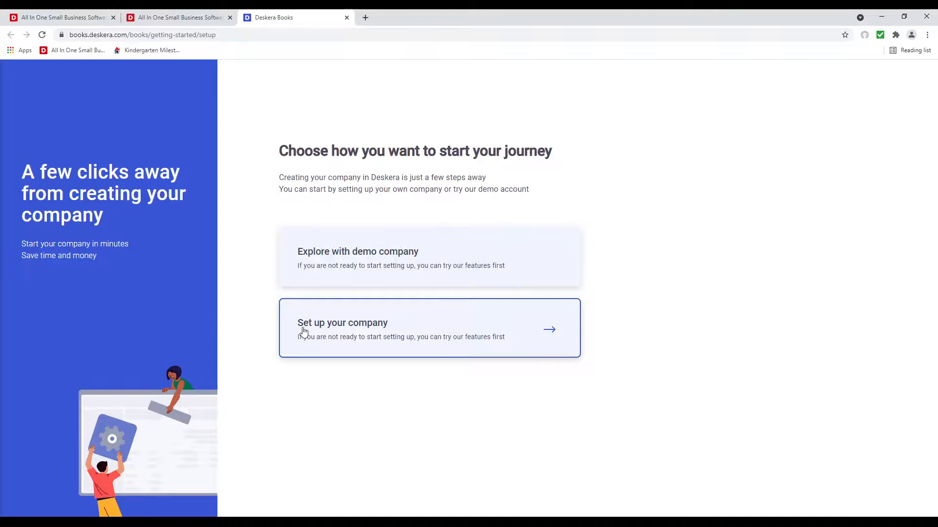
# - Start setting up your own company and complete the organisation name as Café Pte Ltd
pyautogui.click(353, 328)
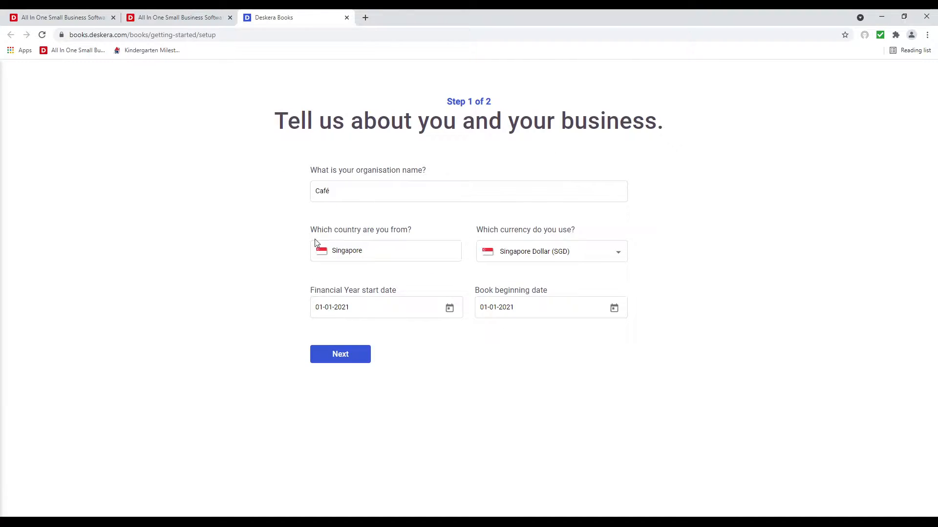
pyautogui.click(355, 191)
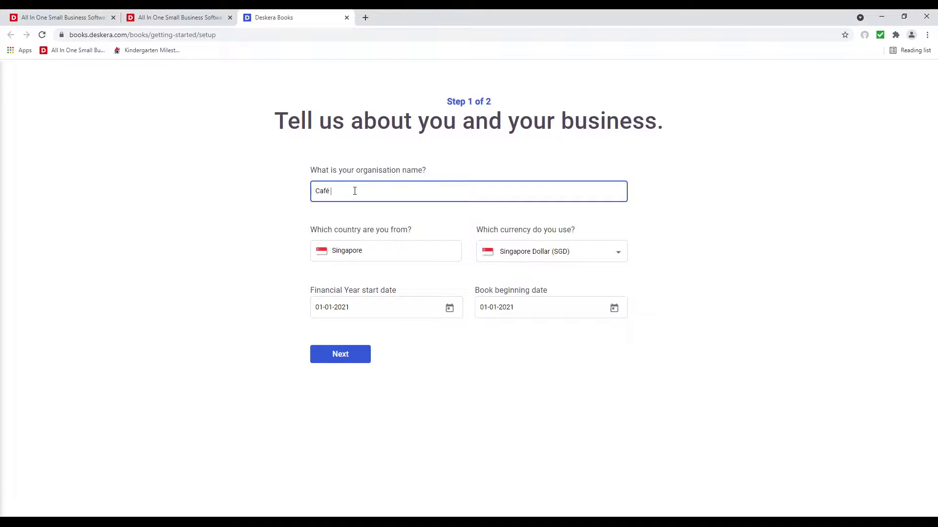
pyautogui.write('Pte Ltd')
# - Set the company's country to United States of America and its currency to United States Dollar (USD)
pyautogui.click(374, 251)
pyautogui.moveTo(372, 250); pyautogui.dragTo(326, 250)
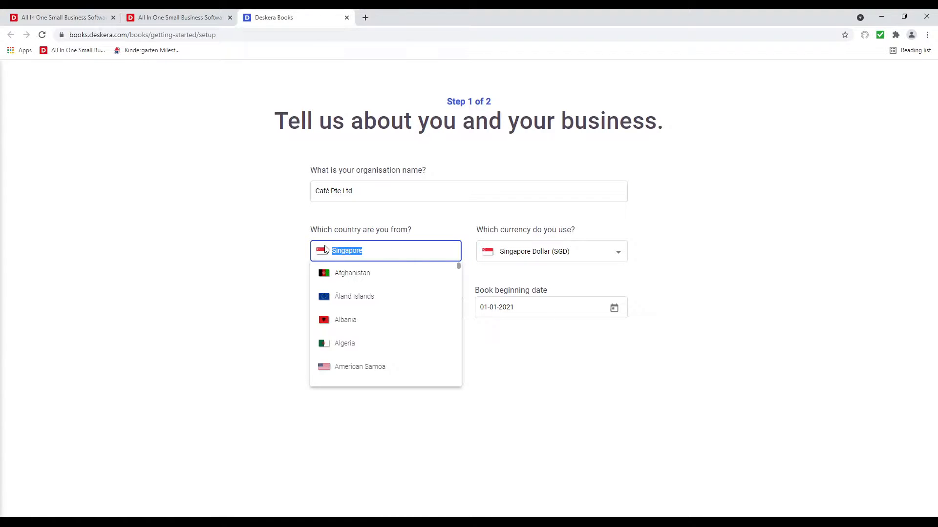
pyautogui.write('un')
pyautogui.click(379, 345)
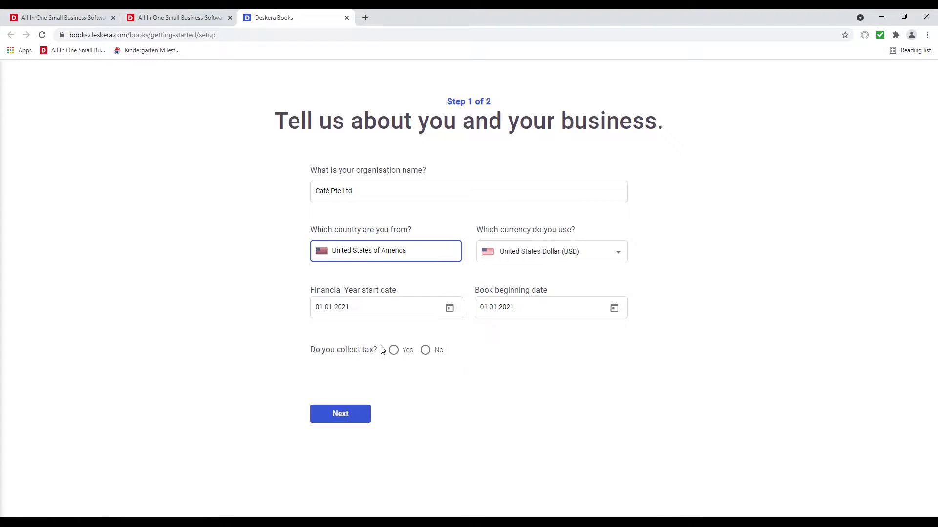
pyautogui.click(551, 257)
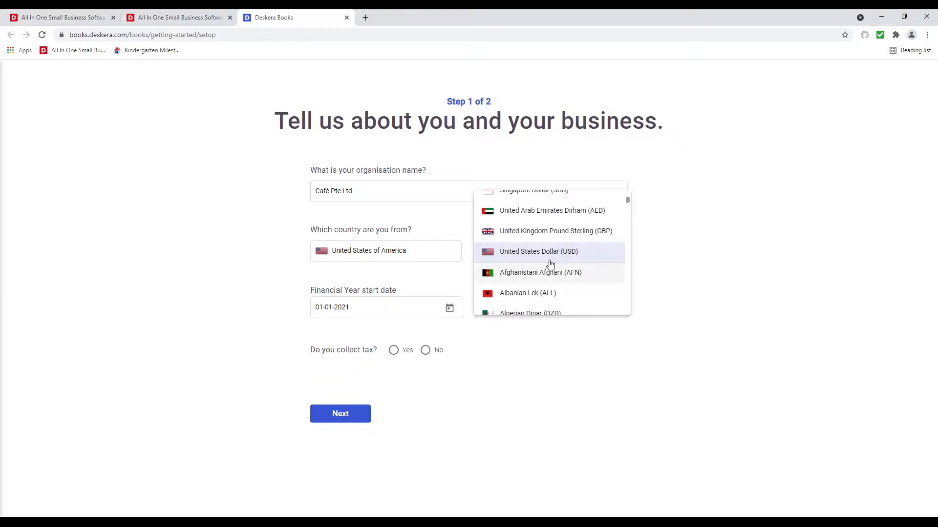
pyautogui.click(554, 252)
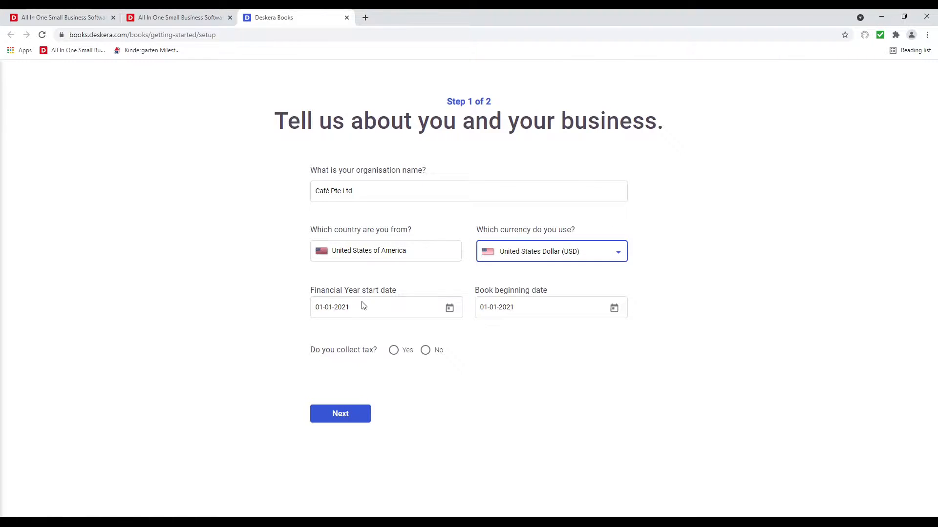
# - Set the book beginning date to 05-01-2021 and continue to the second setup page
pyautogui.click(614, 308)
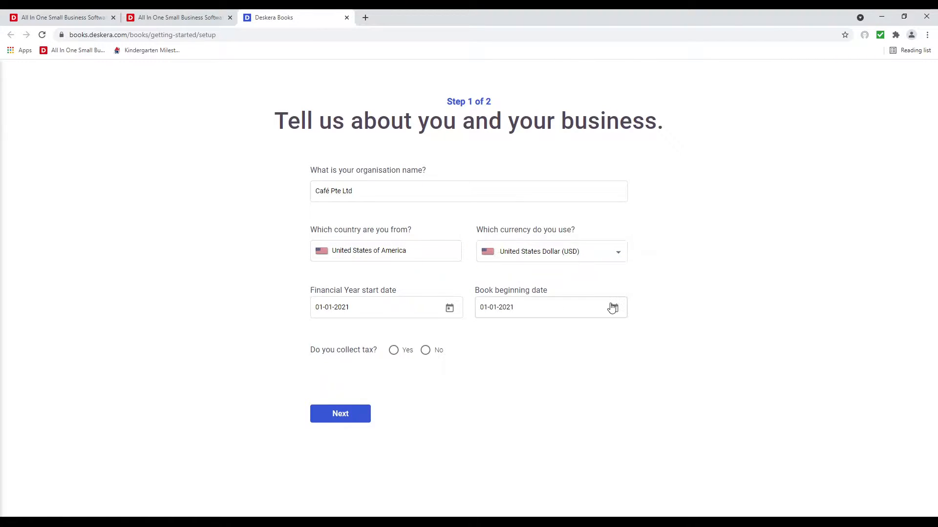
pyautogui.click(606, 340)
pyautogui.click(606, 340)
pyautogui.click(607, 341)
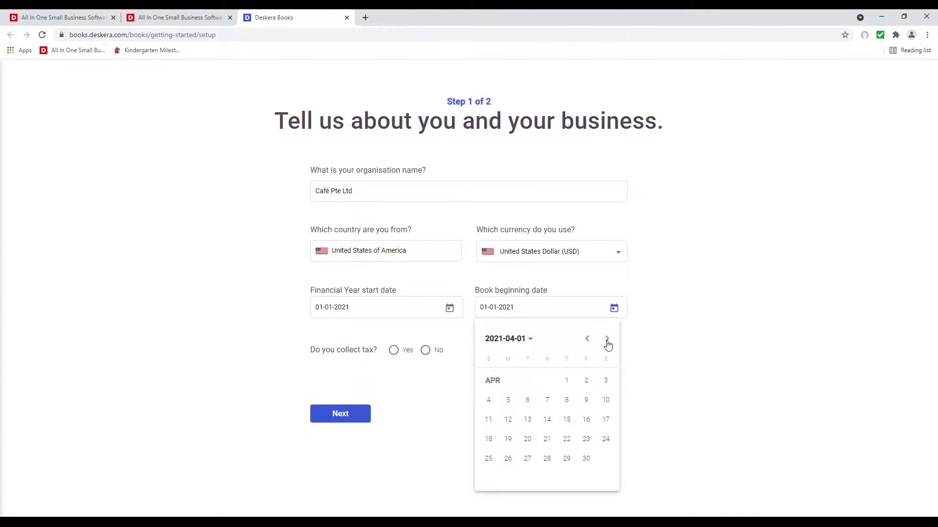
pyautogui.click(607, 340)
pyautogui.click(606, 386)
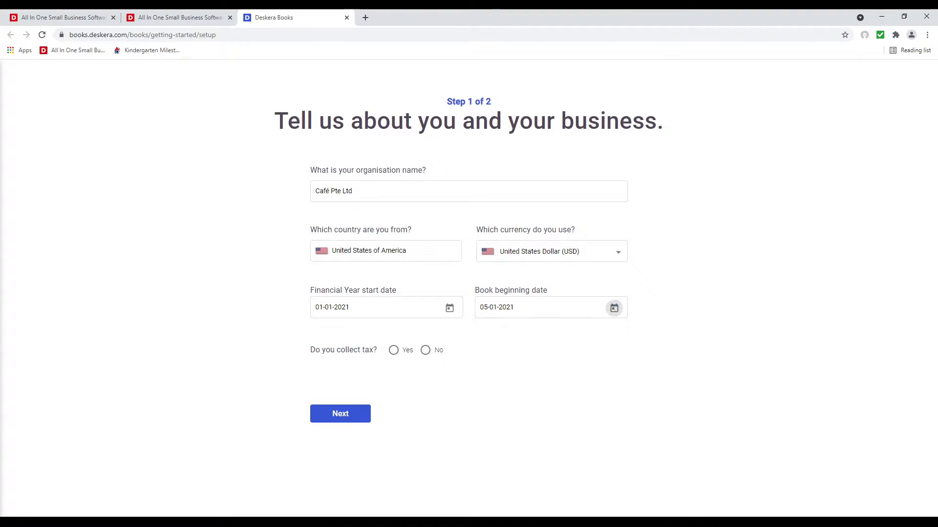
pyautogui.click(339, 415)
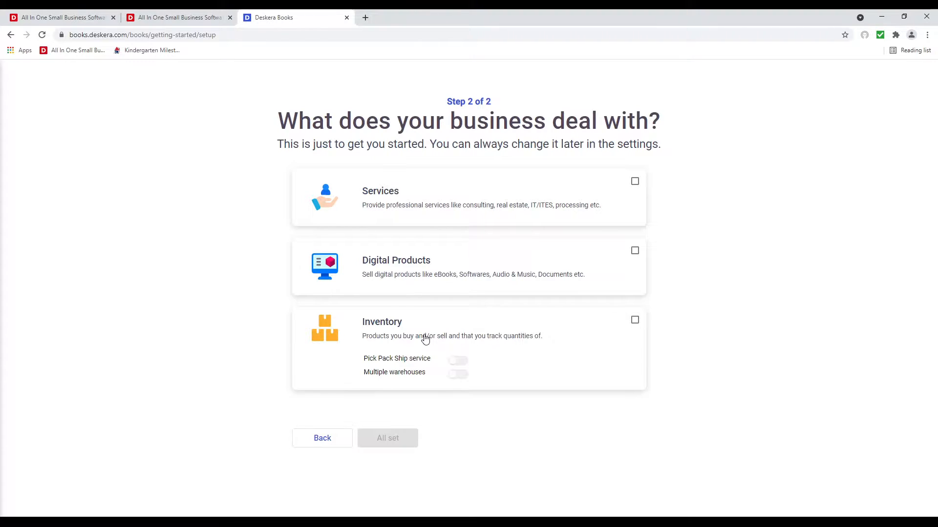
# - Choose Inventory as the business type with Multiple warehouses and Pick Pack Ship service enabled, and finish the company setup
pyautogui.click(634, 320)
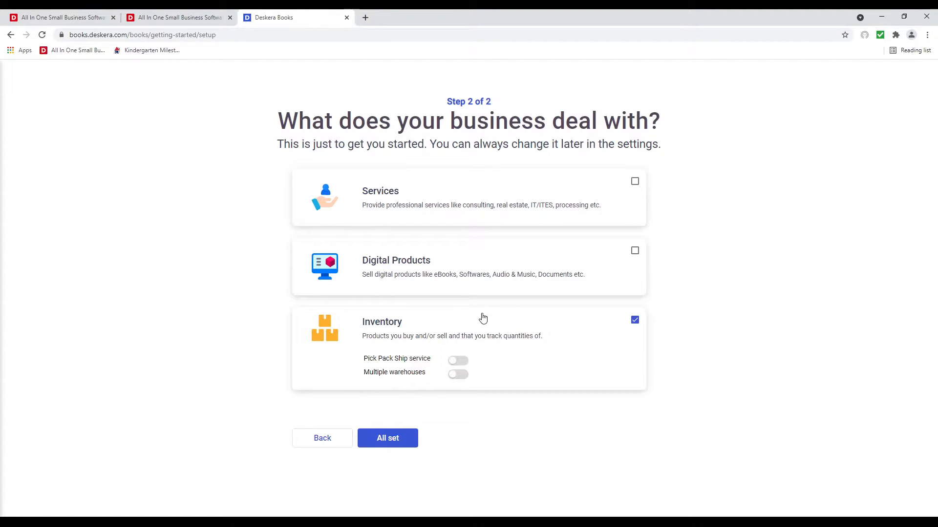
pyautogui.click(459, 377)
pyautogui.click(459, 361)
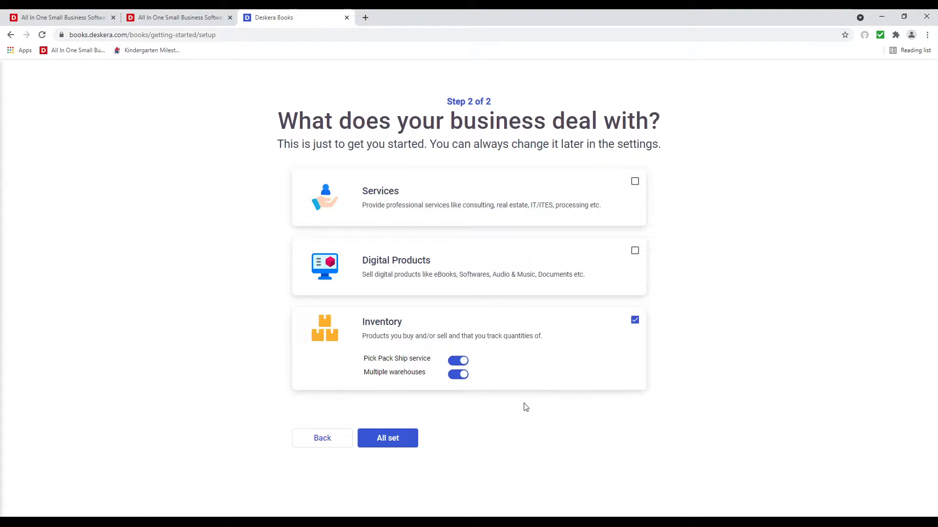
pyautogui.click(408, 442)
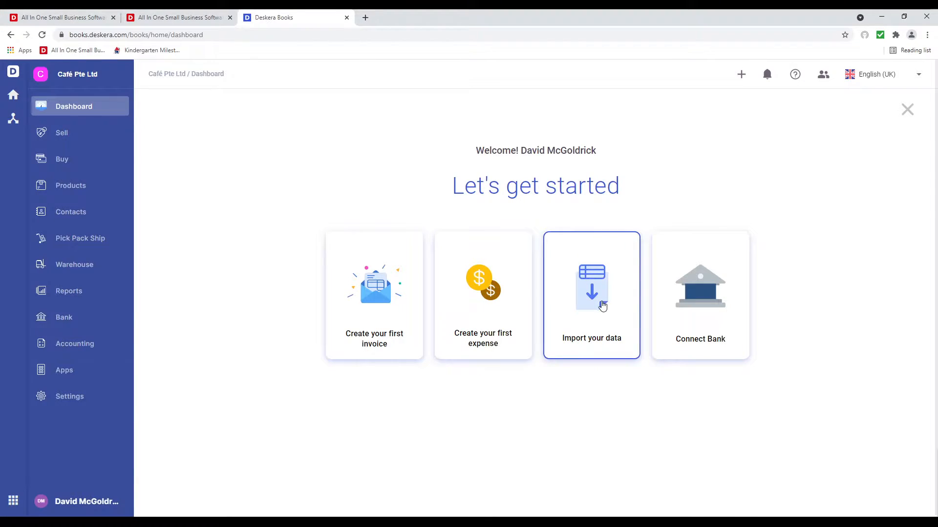
# - Start a manual data import for Contacts, then download the sample contact template and open it in Excel
pyautogui.click(603, 305)
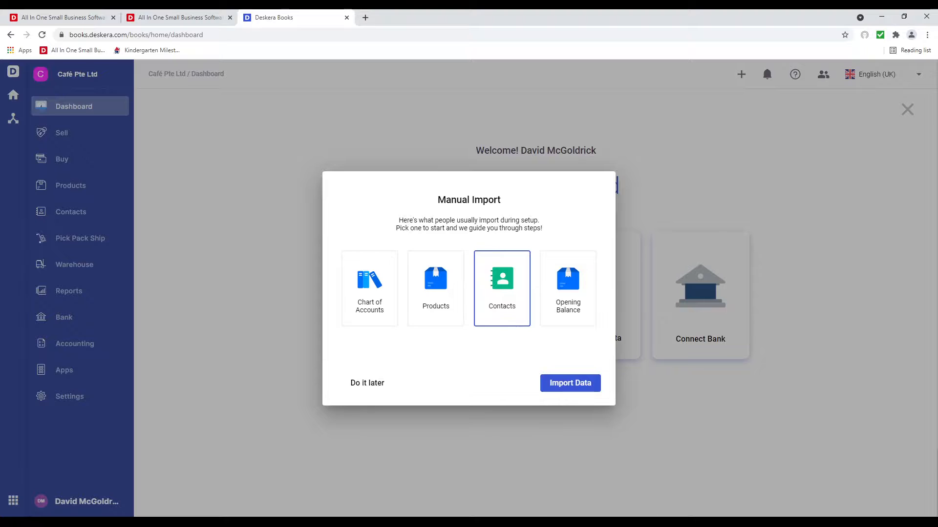
pyautogui.click(560, 386)
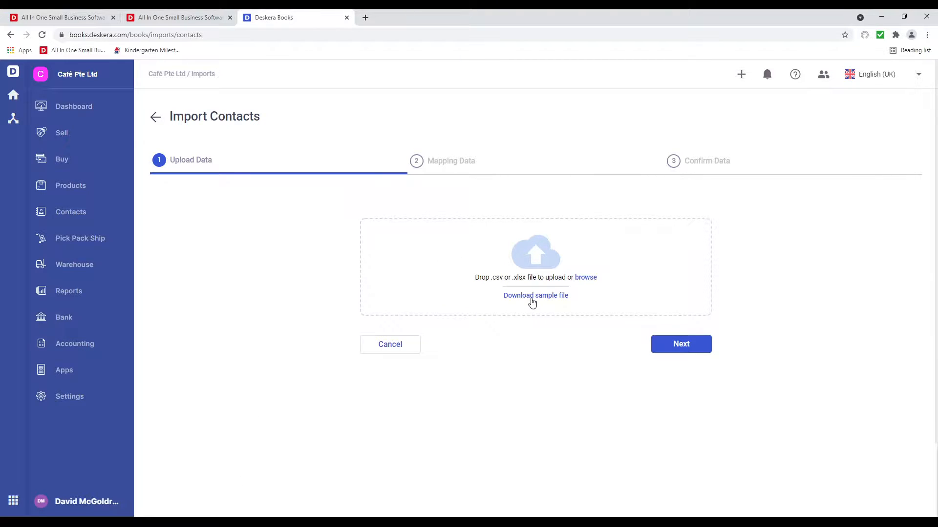
pyautogui.click(532, 296)
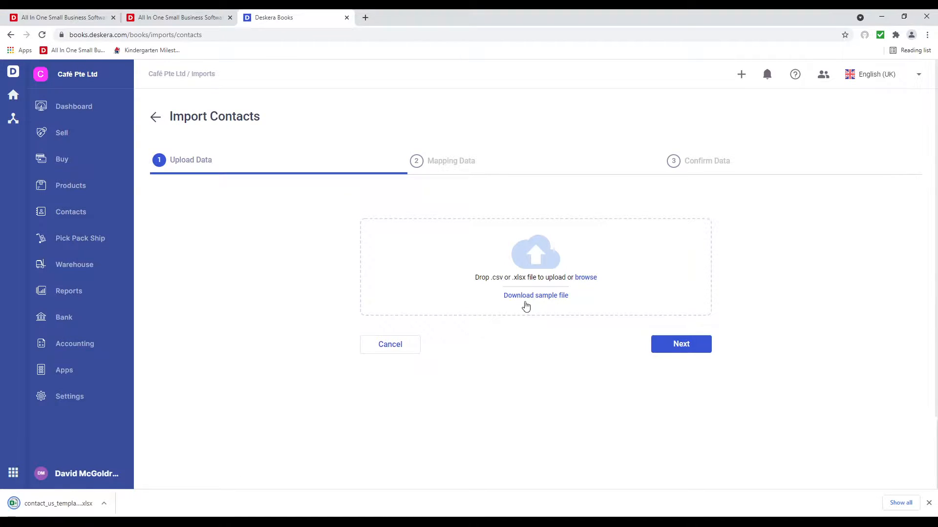
pyautogui.click(42, 509)
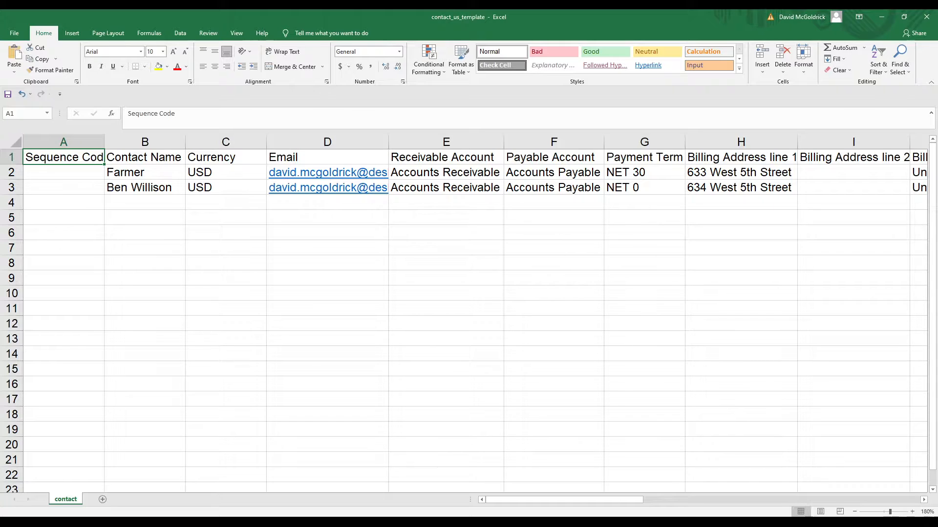
# - Examine the contact template's column headers from Contact Name through Tax Exemption Reason, then return to Sequence Code
pyautogui.click(145, 157)
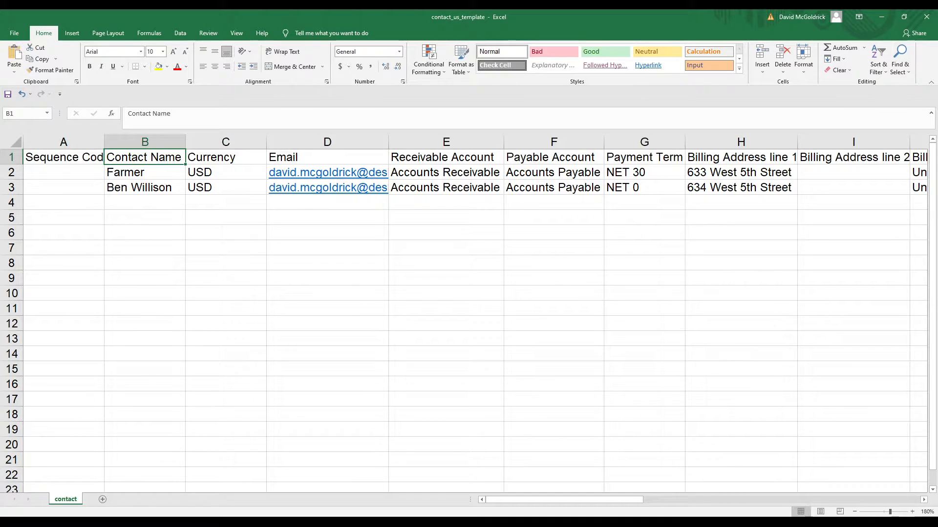
pyautogui.click(226, 157)
pyautogui.click(328, 157)
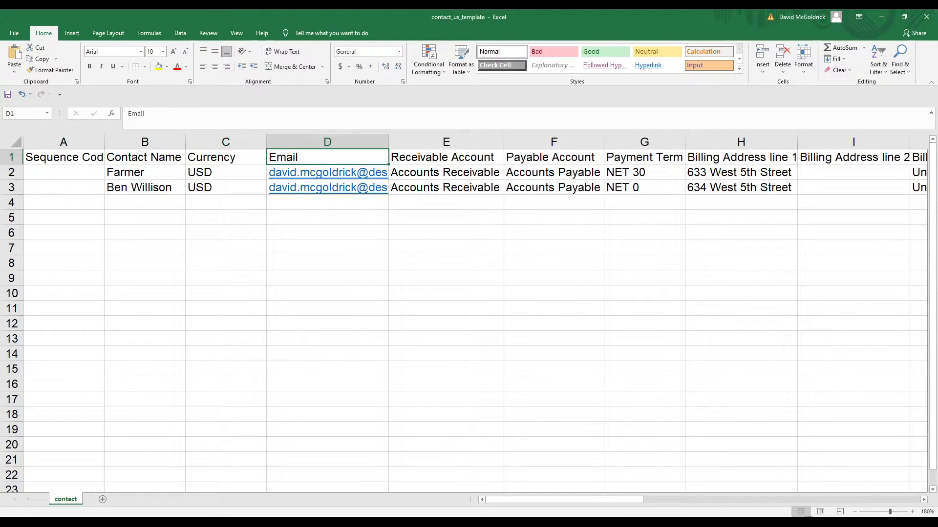
pyautogui.click(446, 158)
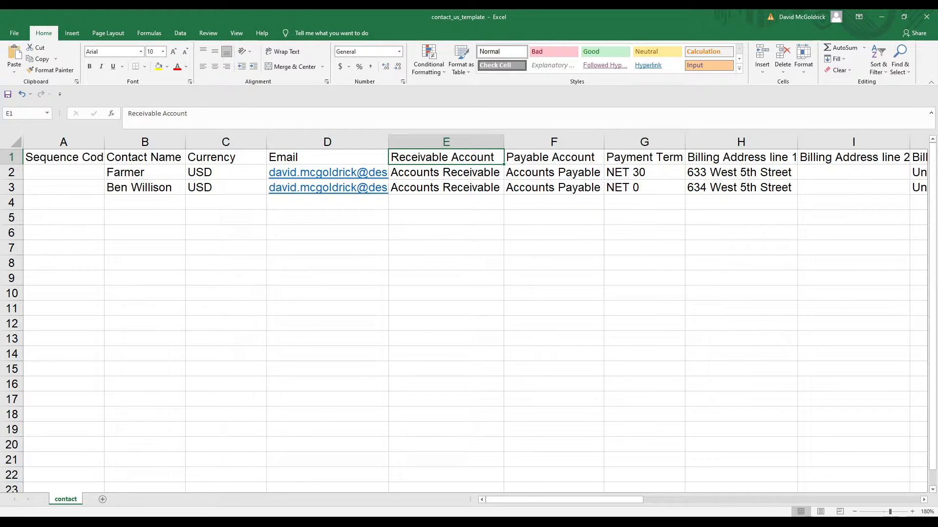
pyautogui.click(553, 157)
pyautogui.click(644, 157)
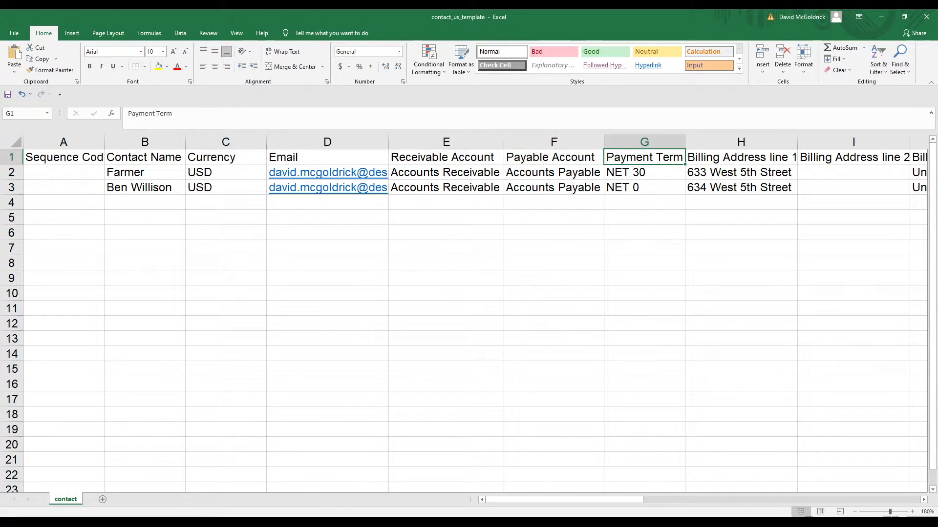
pyautogui.click(741, 158)
pyautogui.click(853, 157)
pyautogui.press('Right')
pyautogui.press('Right')
pyautogui.press('Right')
pyautogui.press('Right')
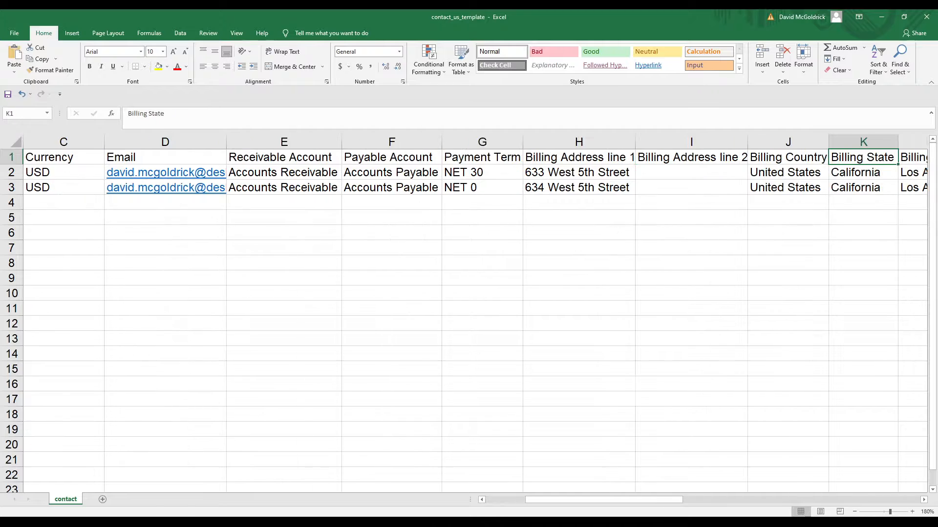
pyautogui.press('Right')
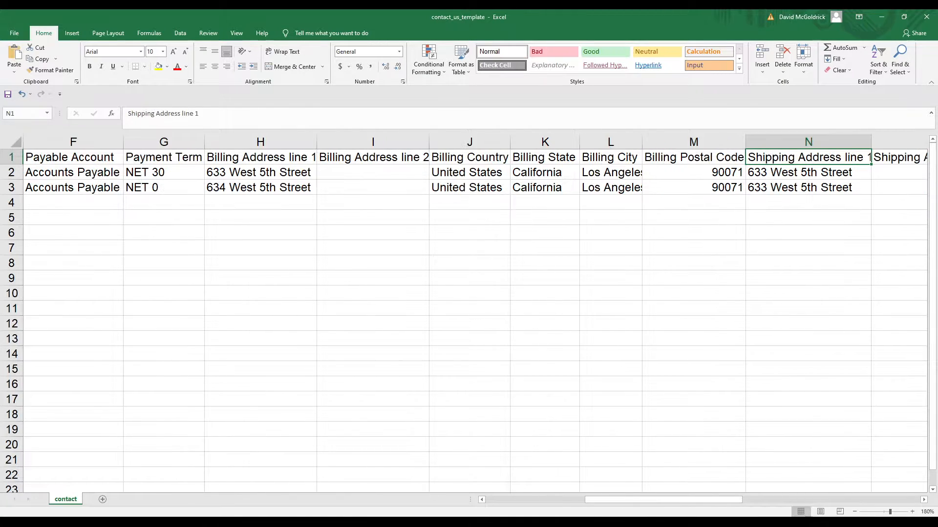
pyautogui.press('Right')
pyautogui.press('Right')
pyautogui.press('Right')
pyautogui.press('Right')
pyautogui.press('Right')
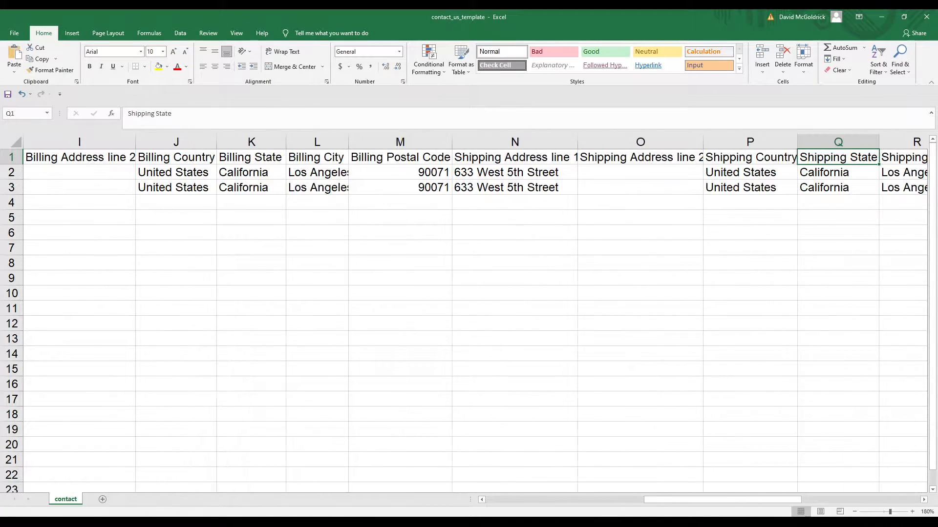
pyautogui.press('Right')
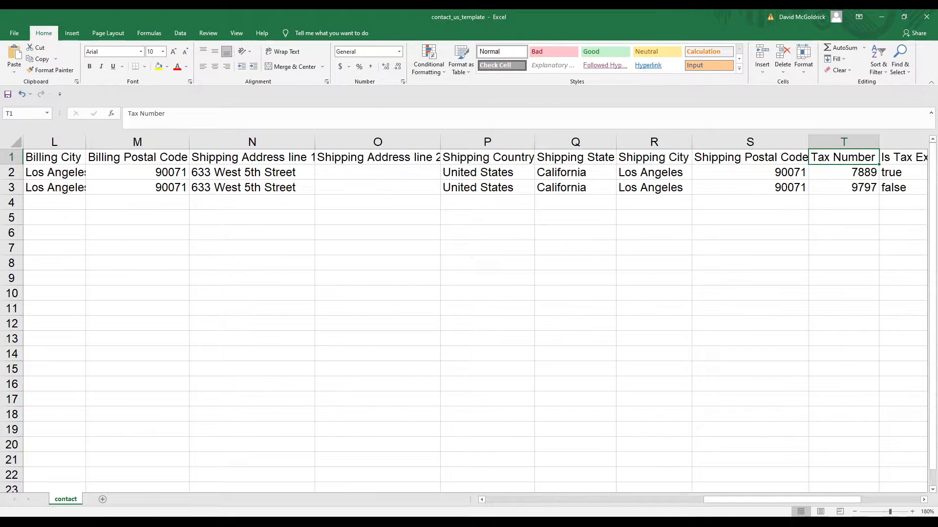
pyautogui.press('Right')
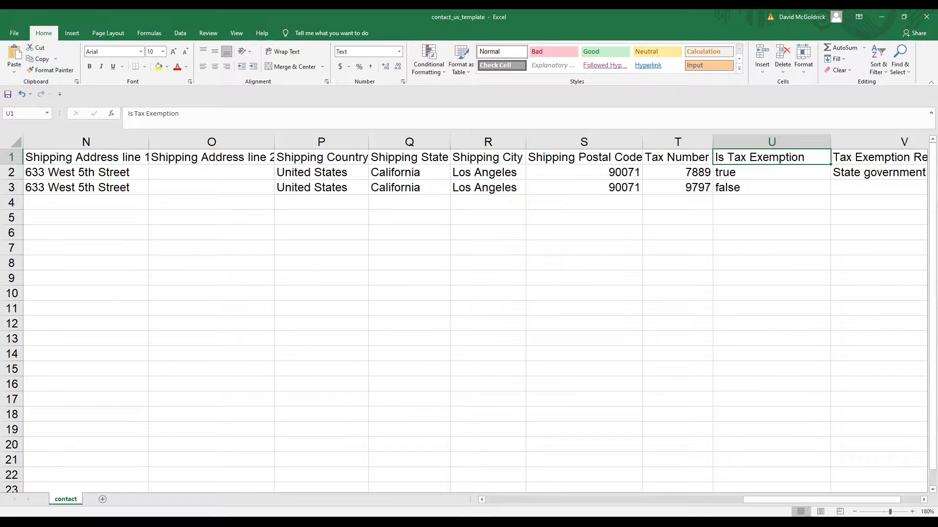
pyautogui.press('Right')
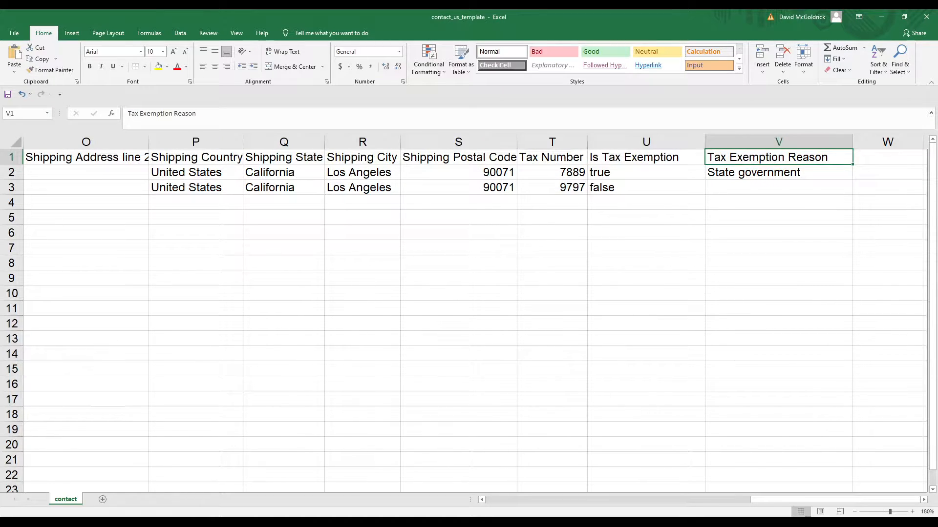
pyautogui.press('Left')
pyautogui.press('Left')
pyautogui.press('Left')
pyautogui.press('Left')
pyautogui.press('Left')
pyautogui.press('Left')
pyautogui.press('Left')
pyautogui.press('Left')
pyautogui.press('Left')
pyautogui.press('Left')
pyautogui.press('Left')
pyautogui.press('Left')
pyautogui.press('Left')
pyautogui.press('Left')
pyautogui.press('Left')
pyautogui.press('Left')
pyautogui.press('Left')
pyautogui.press('Left')
pyautogui.press('Left')
pyautogui.press('Left')
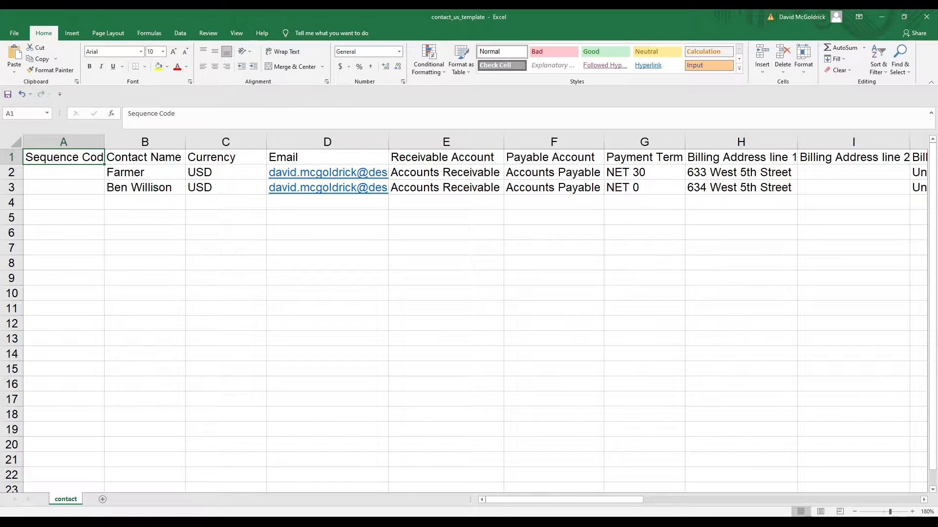
# - Save the contact template, then switch back to Deskera Books and proceed with contact_us_template.xlsx as the uploaded import file
pyautogui.click(2, 96)
pyautogui.hotkey('alt', 'Tab')
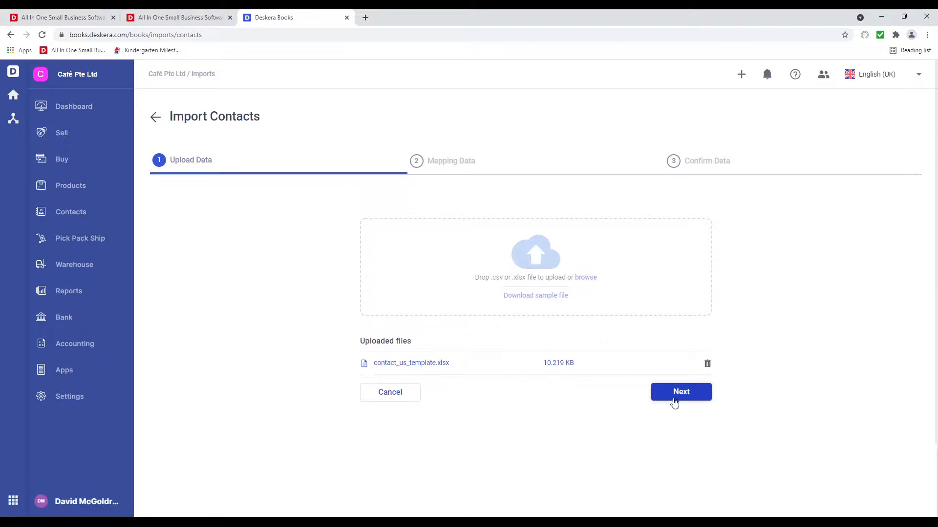
pyautogui.click(678, 397)
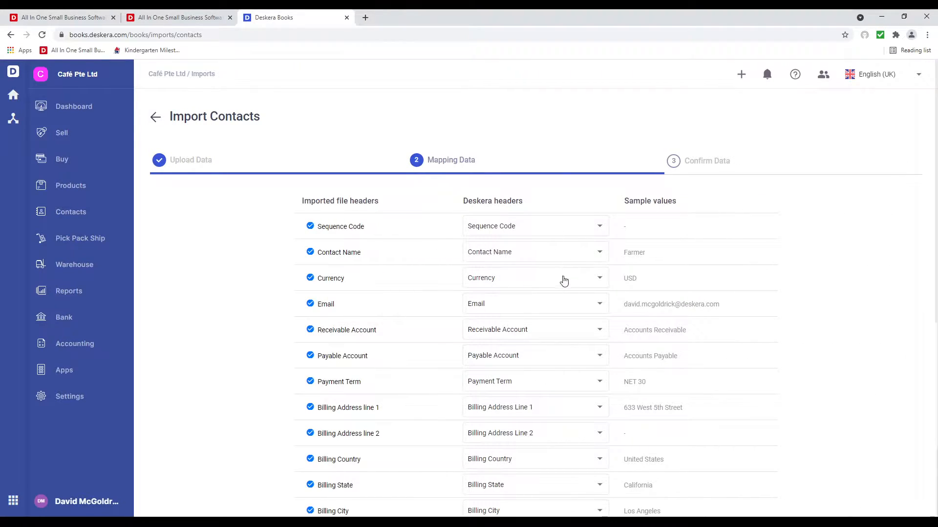
# - Check how the imported file headers map to the Deskera headers and accept the mapping
pyautogui.scroll(-4, 563, 279)
pyautogui.scroll(-3, 564, 283)
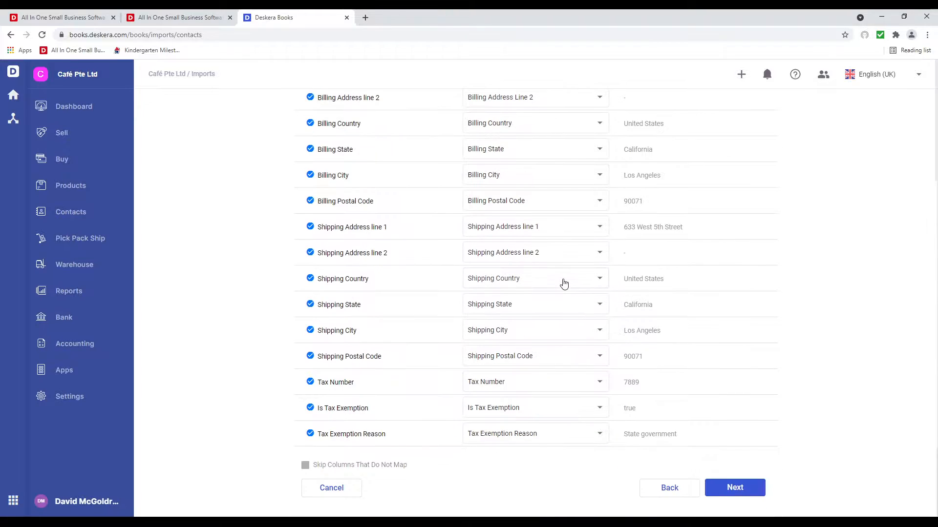
pyautogui.click(736, 493)
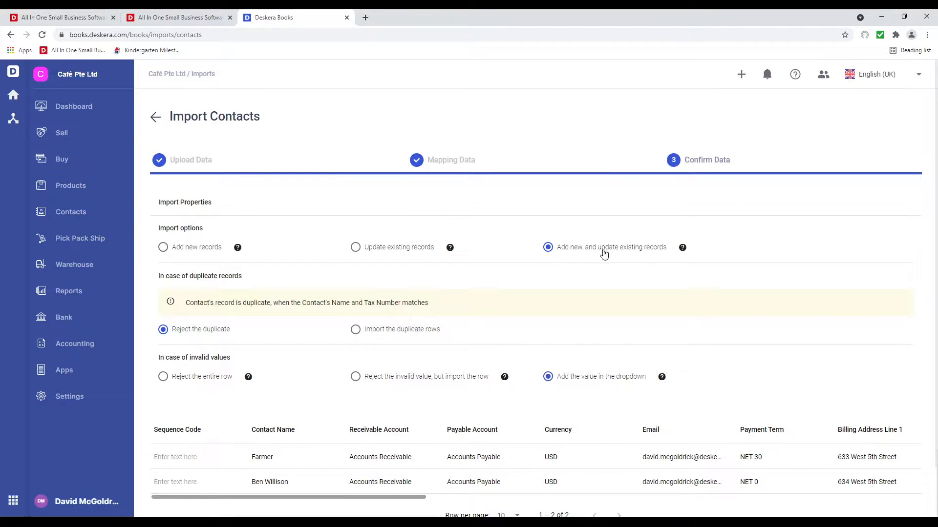
# - Review the contact rows and submit the import with new records added, existing ones updated, duplicates rejected and invalid values added to the dropdown
pyautogui.scroll(-1, 527, 312)
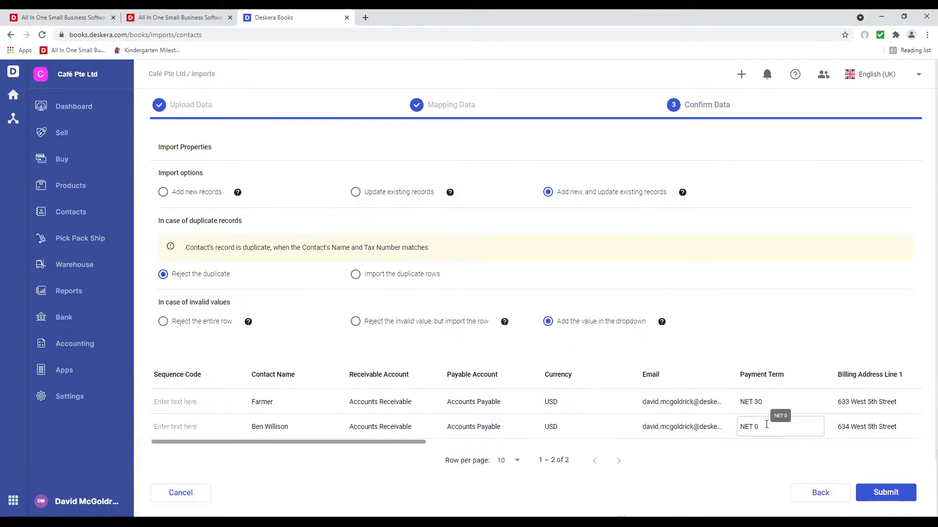
pyautogui.click(570, 427)
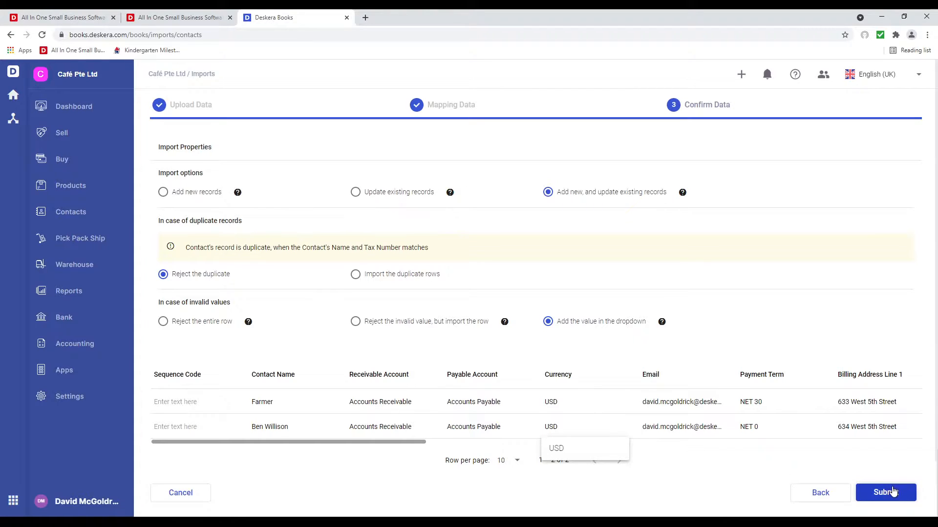
pyautogui.click(878, 499)
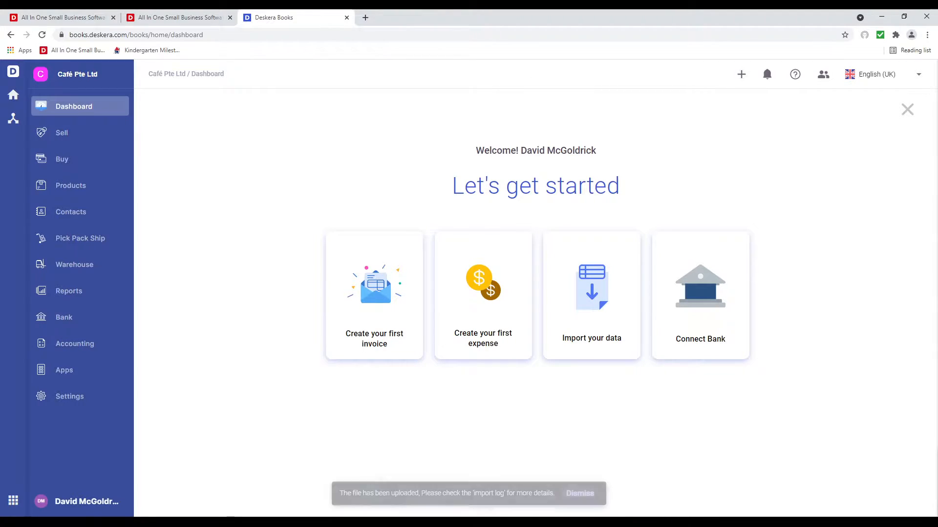
# - Check the contact list after the import, then return to the dashboard
pyautogui.click(98, 223)
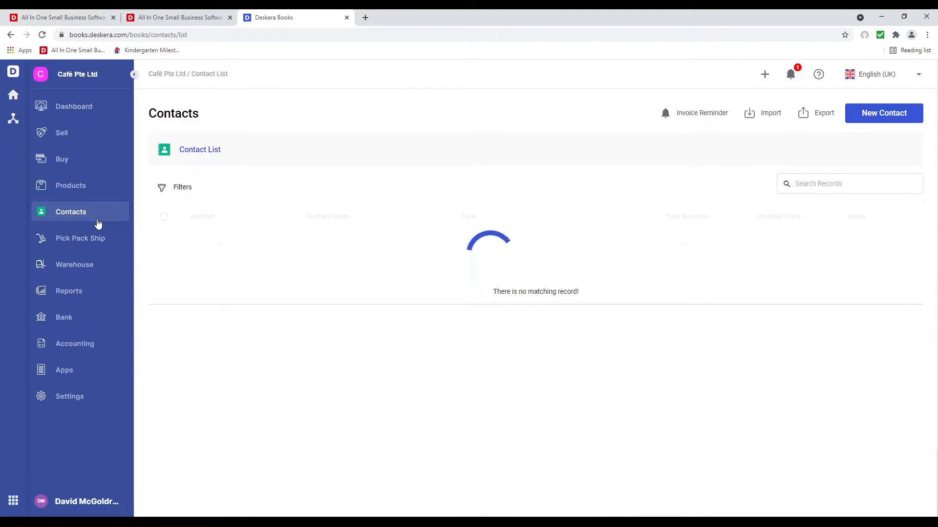
pyautogui.click(10, 35)
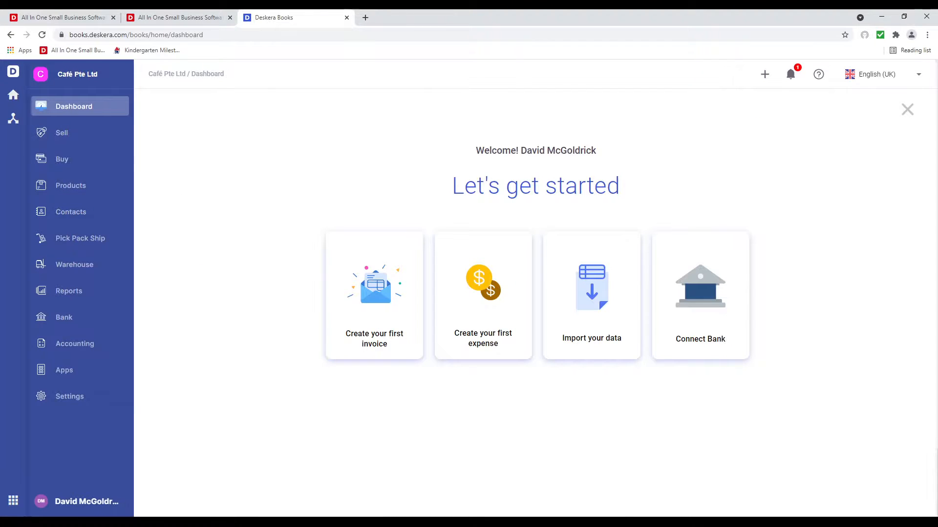
# - Start a manual import of Tracked & Non-Tracked Products and download the sample file for viewing in Excel
pyautogui.click(593, 324)
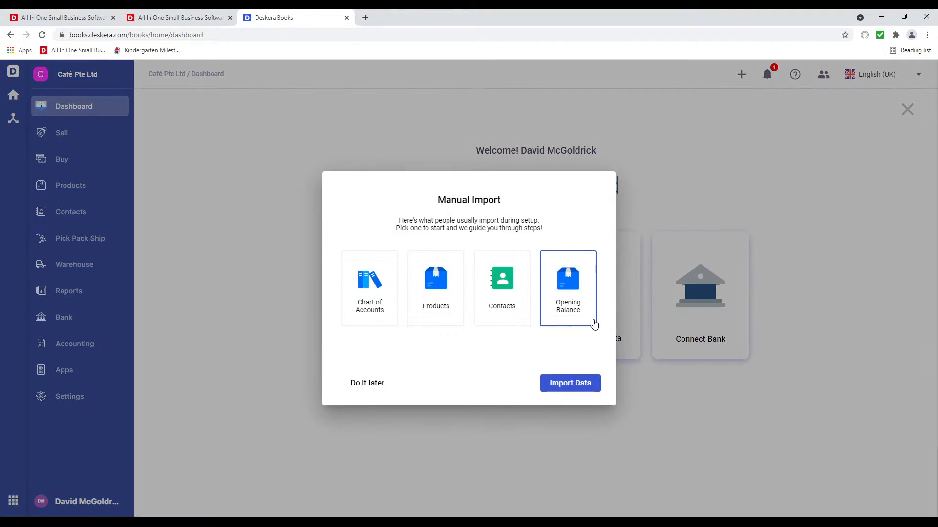
pyautogui.click(572, 384)
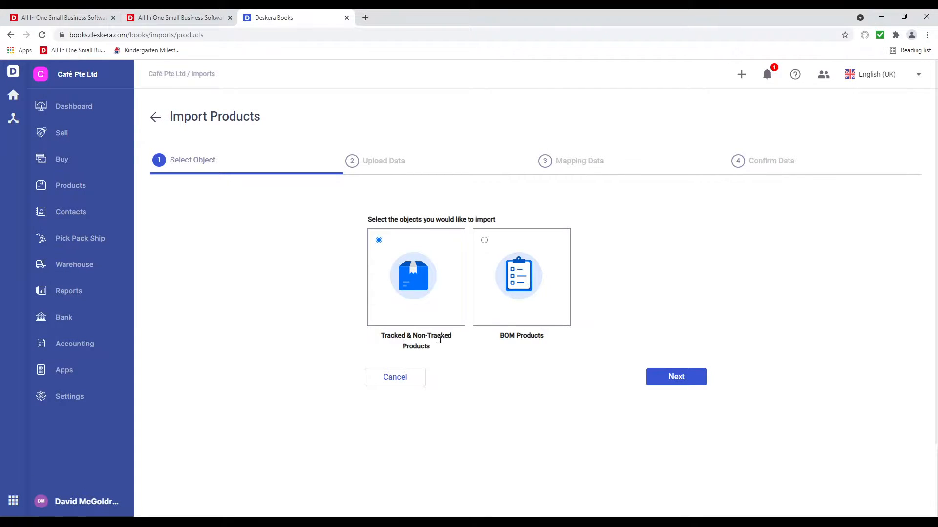
pyautogui.click(675, 377)
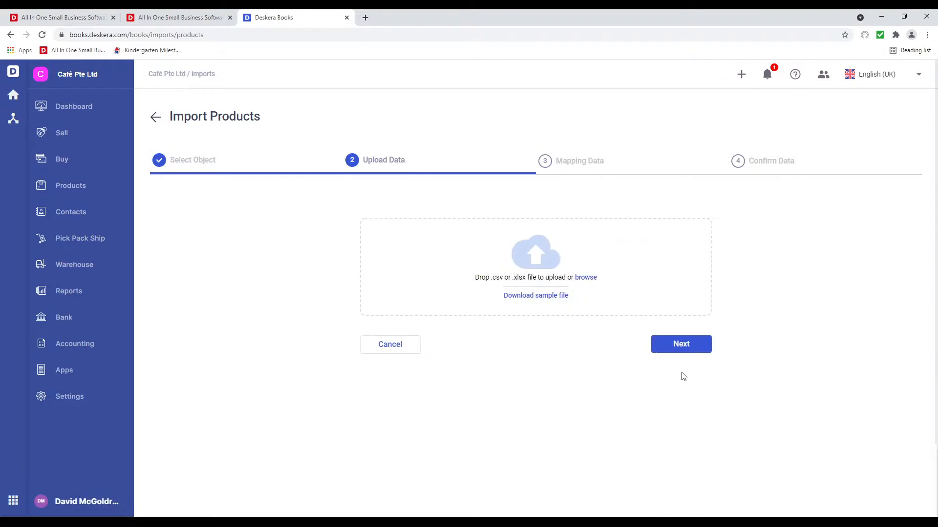
pyautogui.click(534, 295)
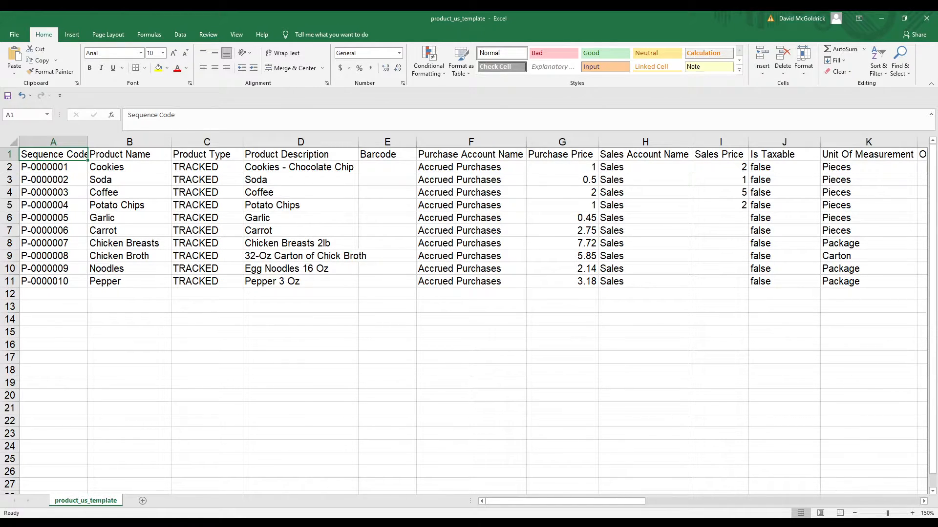
# - Look over the first sequence codes in the product template, then return to the Sequence Code header
pyautogui.press('Down')
pyautogui.press('Down')
pyautogui.press('Down')
pyautogui.press('Down')
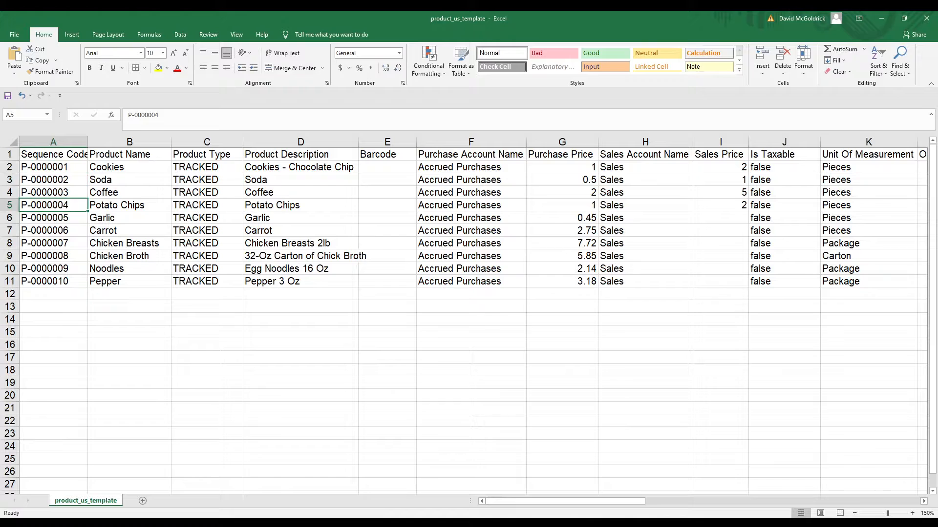
pyautogui.press('Up')
pyautogui.press('Up')
pyautogui.press('Up')
pyautogui.press('Up')
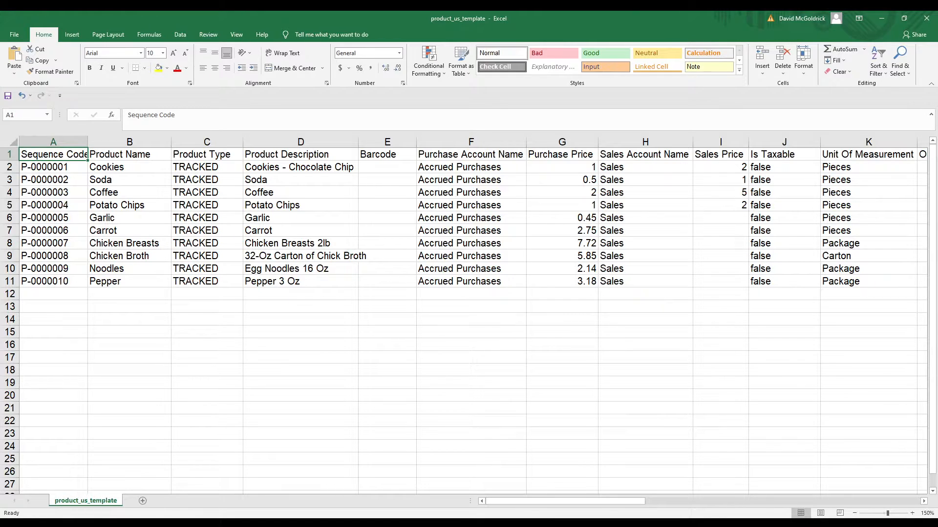
# - Examine the product template's columns from Product Name through Opening Valuation, including the cells under Barcode
pyautogui.press('Right')
pyautogui.press('Right')
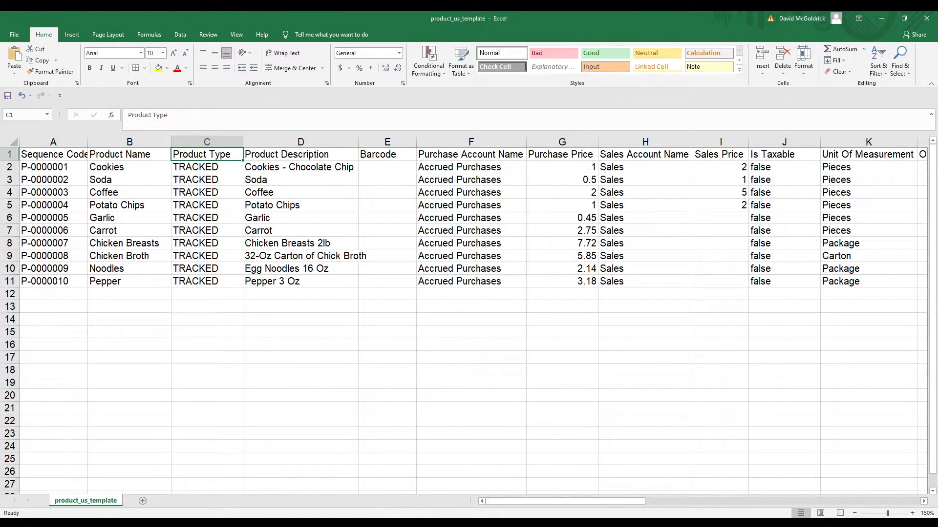
pyautogui.press('Right')
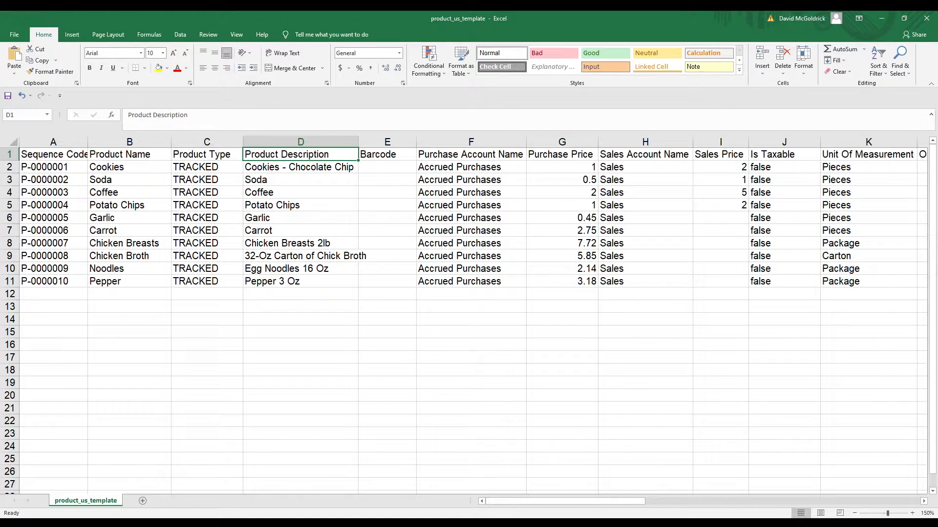
pyautogui.press('Right')
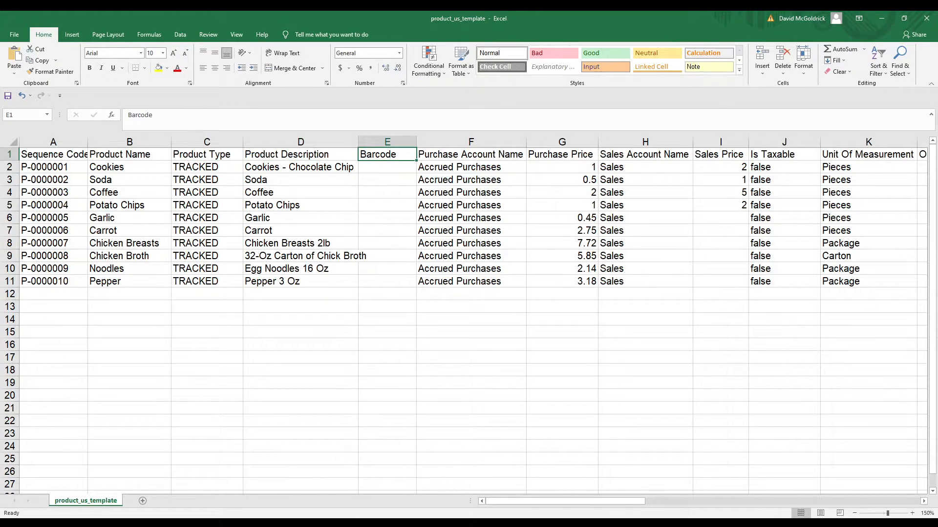
pyautogui.press('Down')
pyautogui.press('Down')
pyautogui.press('Down')
pyautogui.press('Up')
pyautogui.press('Up')
pyautogui.press('Up')
pyautogui.press('Right')
pyautogui.press('Right')
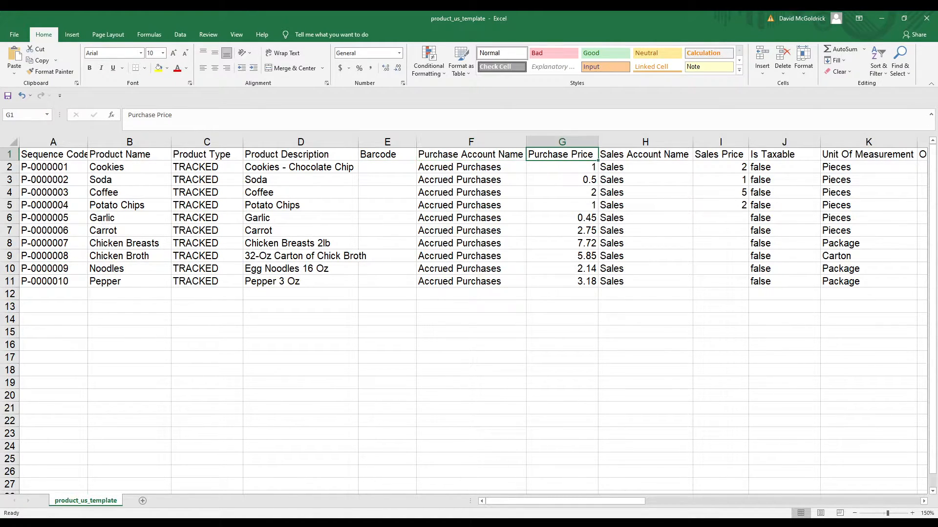
pyautogui.press('Right')
pyautogui.press('Right')
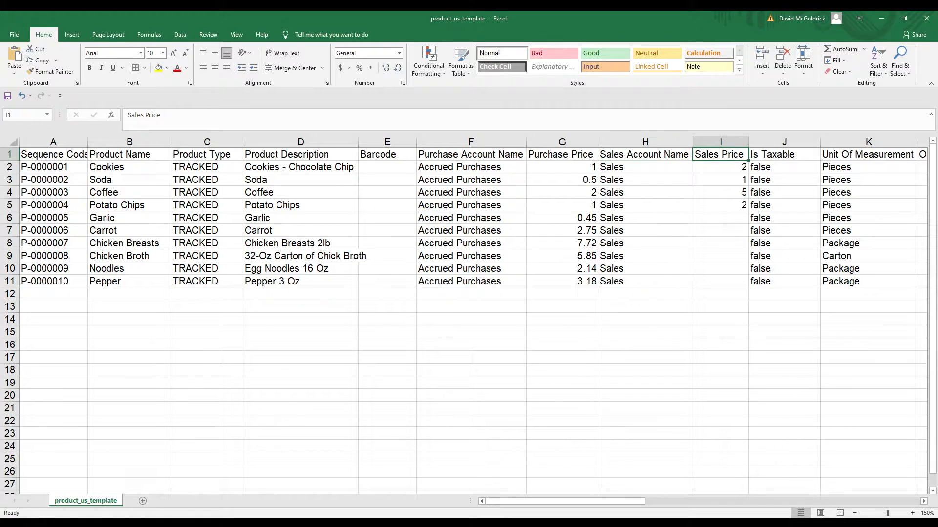
pyautogui.press('Right')
pyautogui.press('Right')
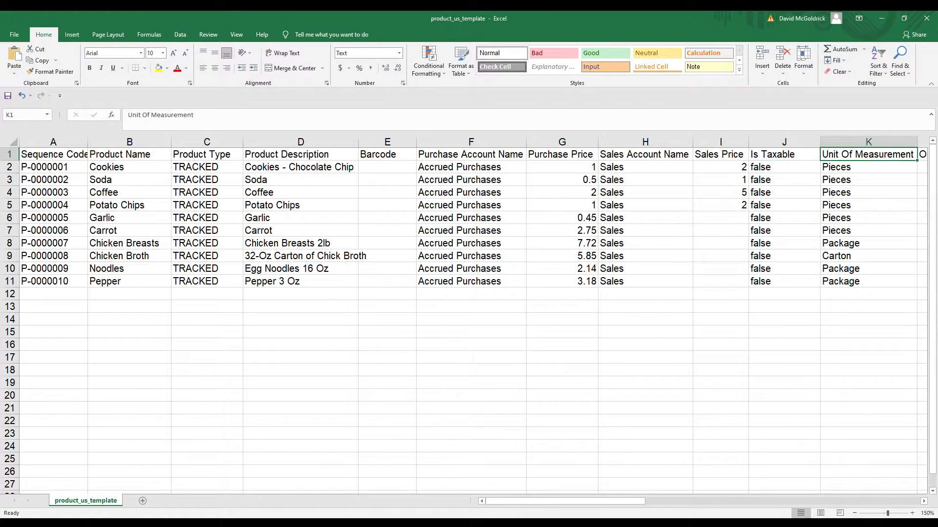
pyautogui.press('Right')
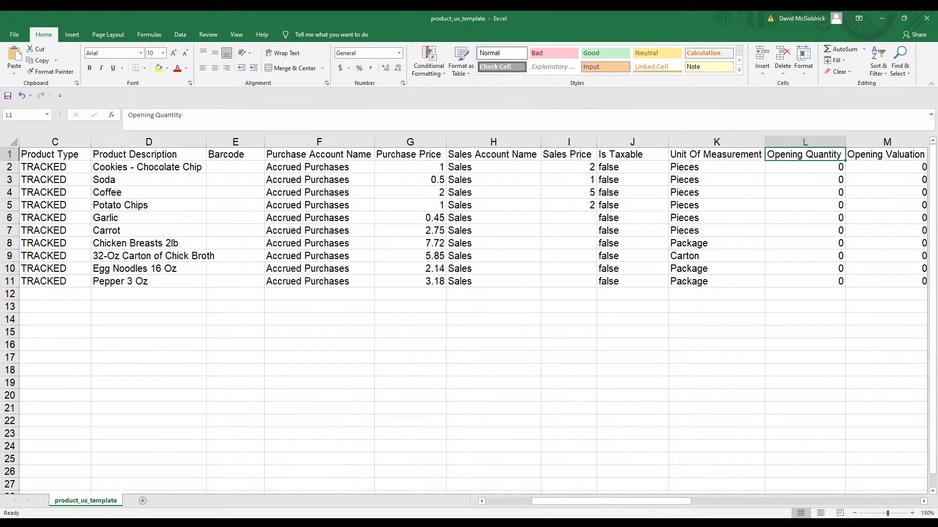
pyautogui.press('Right')
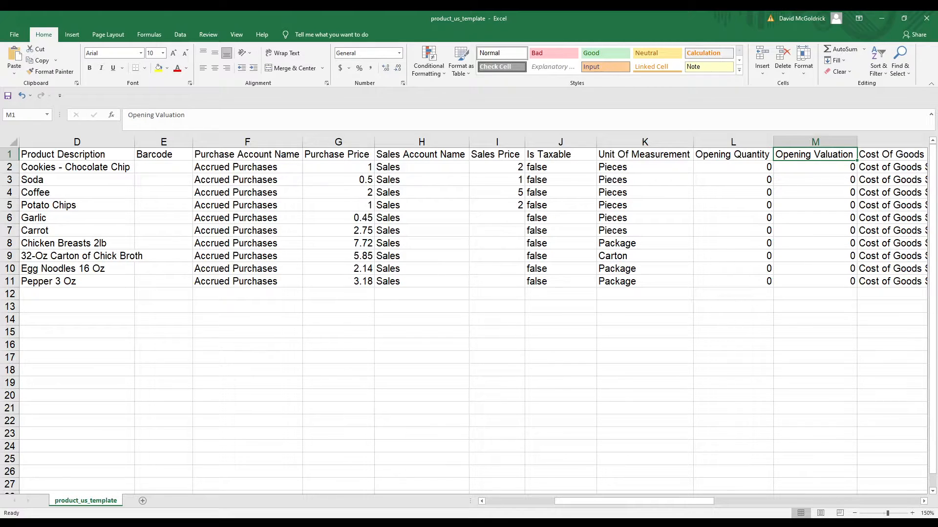
# - Try an opening quantity of 3 and an opening valuation of 3.45 for the Cookies product, and review both cells
pyautogui.press('Down')
pyautogui.press('Left')
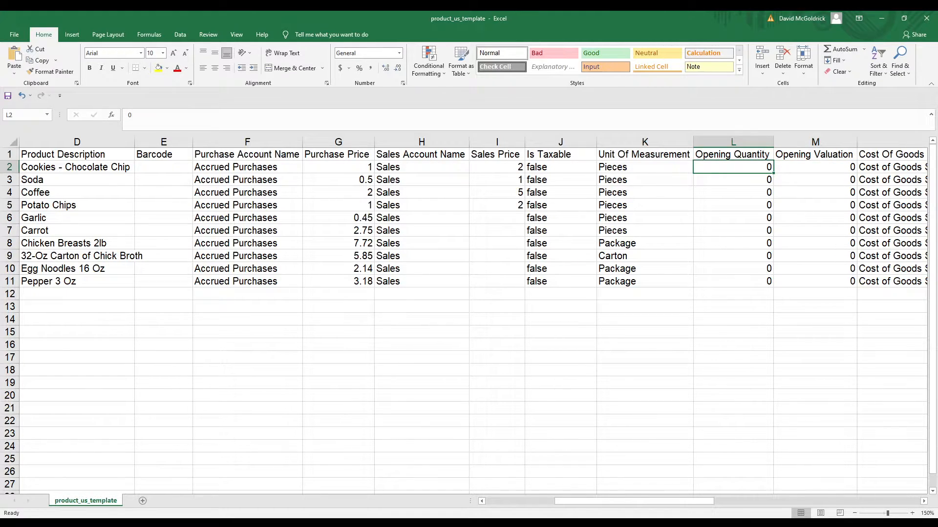
pyautogui.write('3')
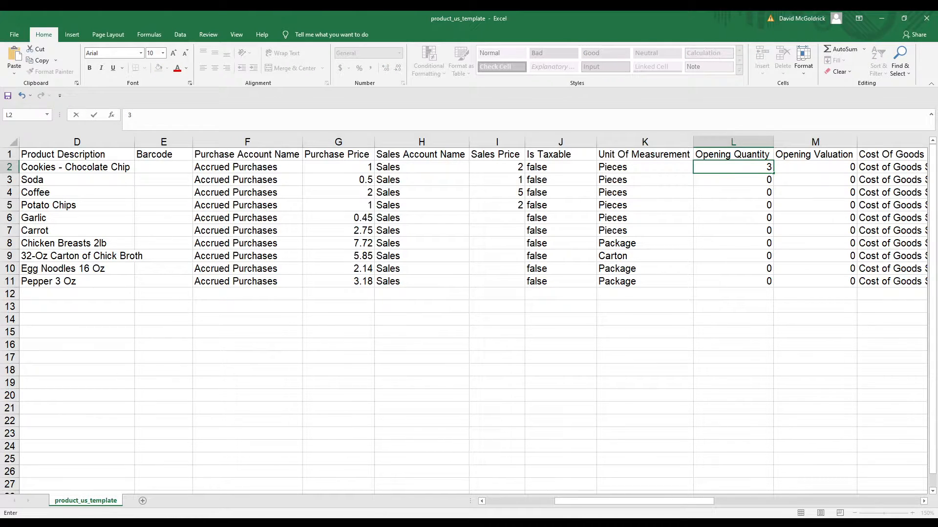
pyautogui.press('Tab')
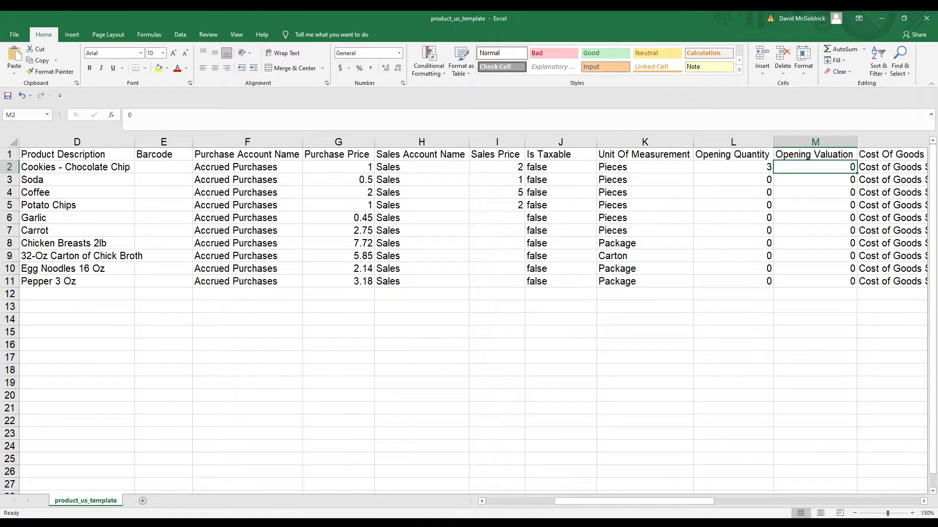
pyautogui.write('3.45')
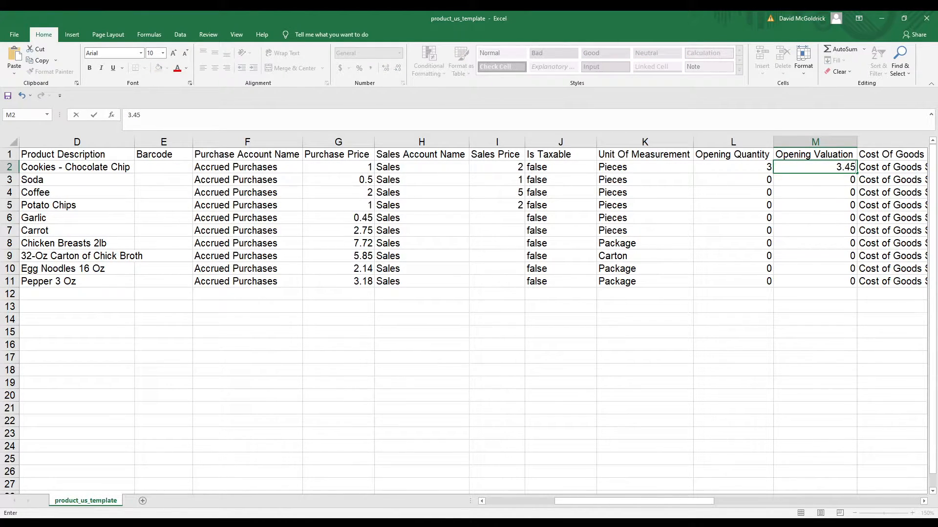
pyautogui.hotkey('ctrl', 'Return')
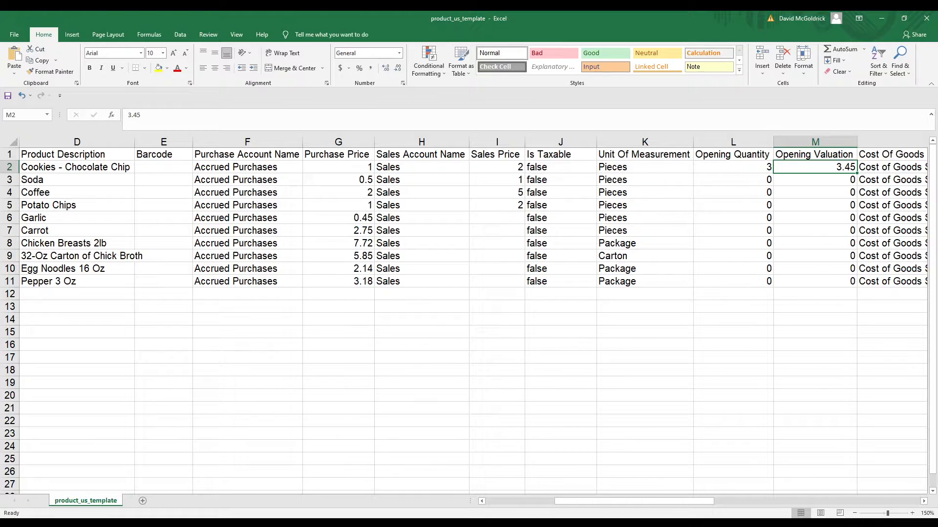
pyautogui.click(733, 167)
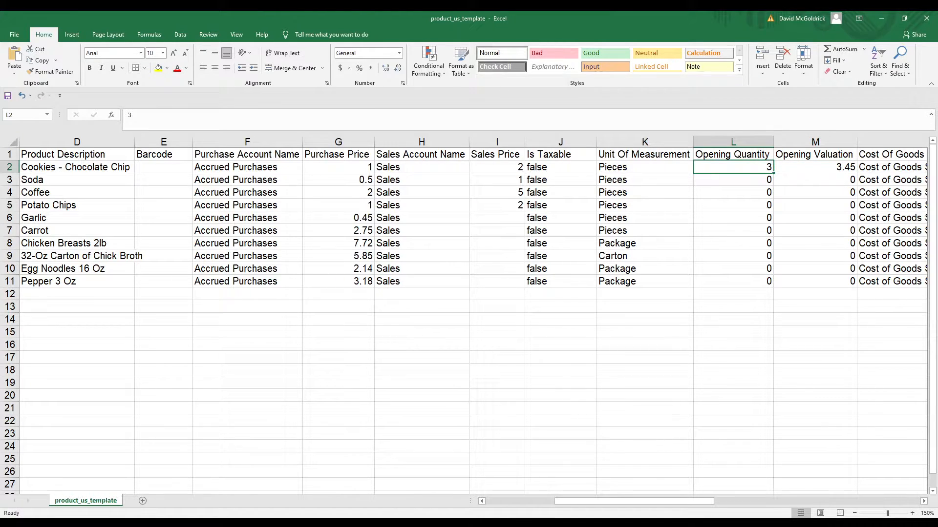
pyautogui.click(815, 167)
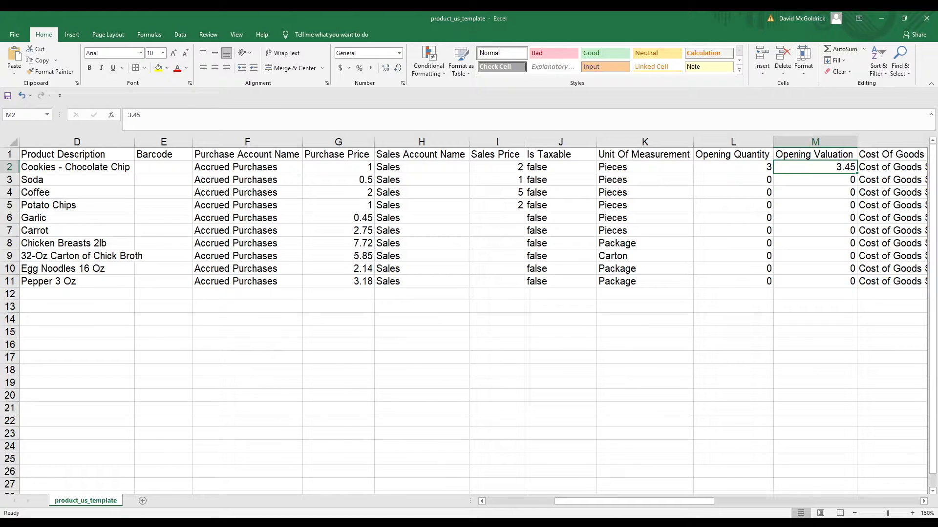
# - Reset the opening quantity and opening valuation of the Cookies product to 0
pyautogui.press('Left')
pyautogui.write('0')
pyautogui.press('Right')
pyautogui.write('0')
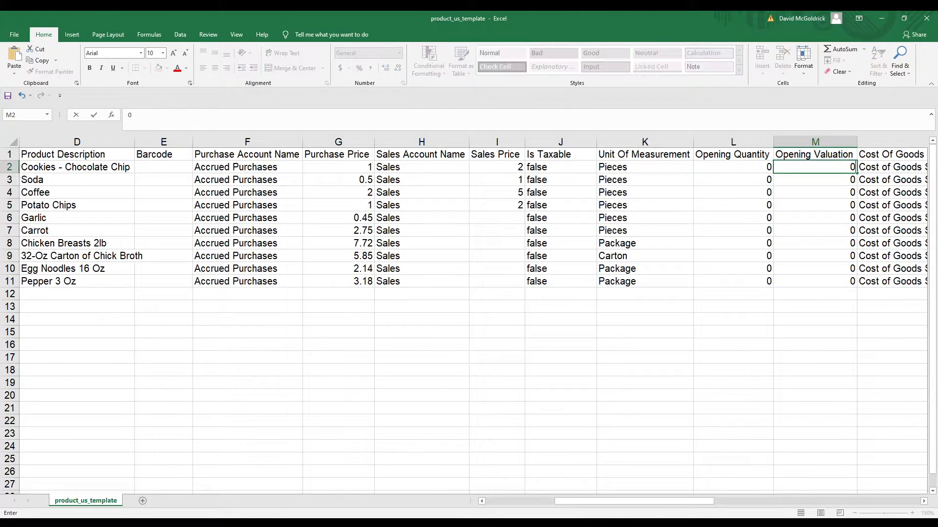
pyautogui.press('Right')
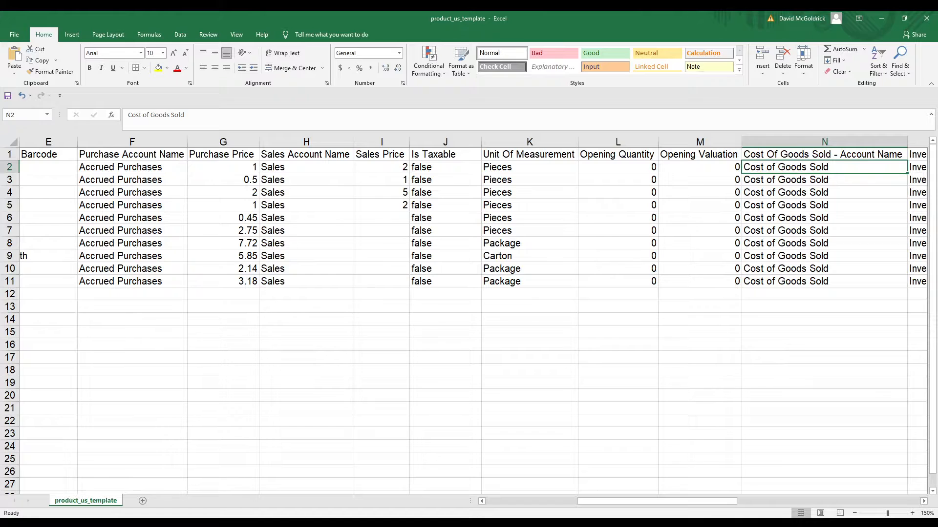
# - Examine the product template's columns from Inventory Account Name through Sales Return Account Name, then return to the first product's sequence code
pyautogui.press('Right')
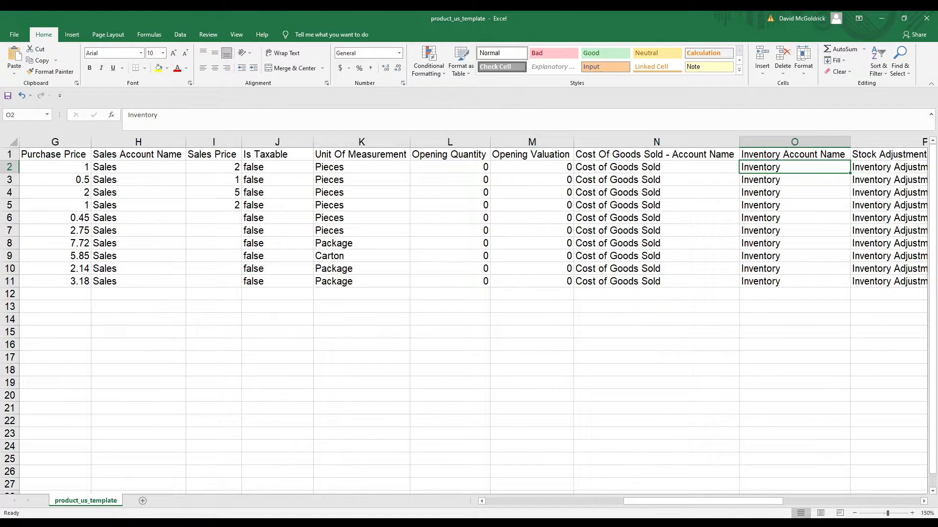
pyautogui.press('Right')
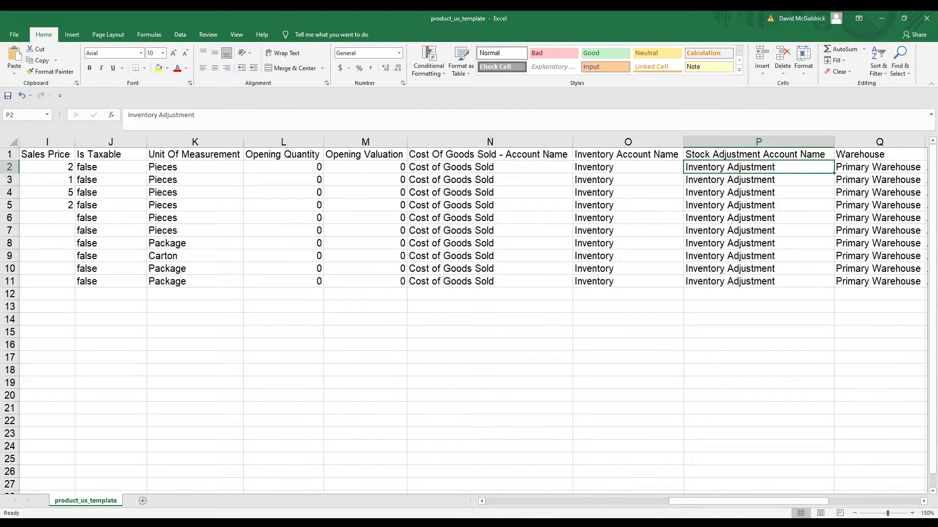
pyautogui.press('Right')
pyautogui.press('Down')
pyautogui.press('Down')
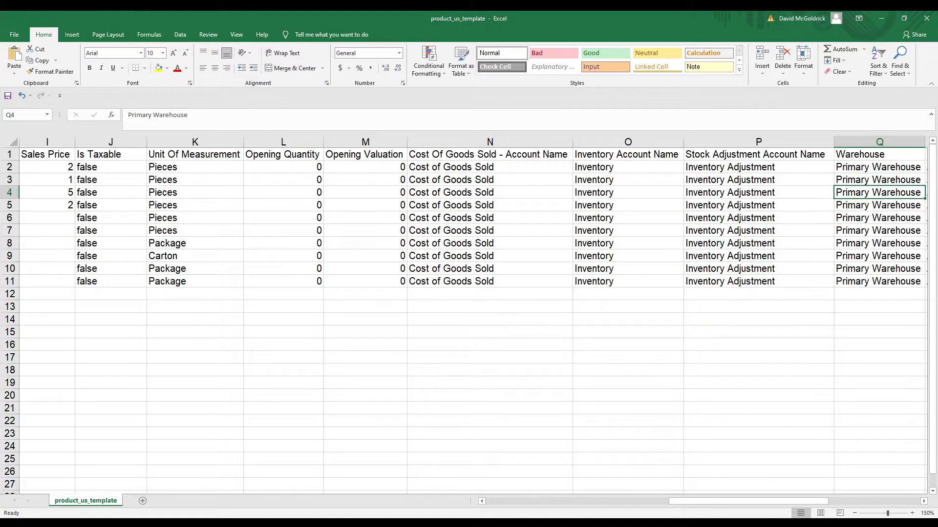
pyautogui.press('Up')
pyautogui.press('Up')
pyautogui.press('Right')
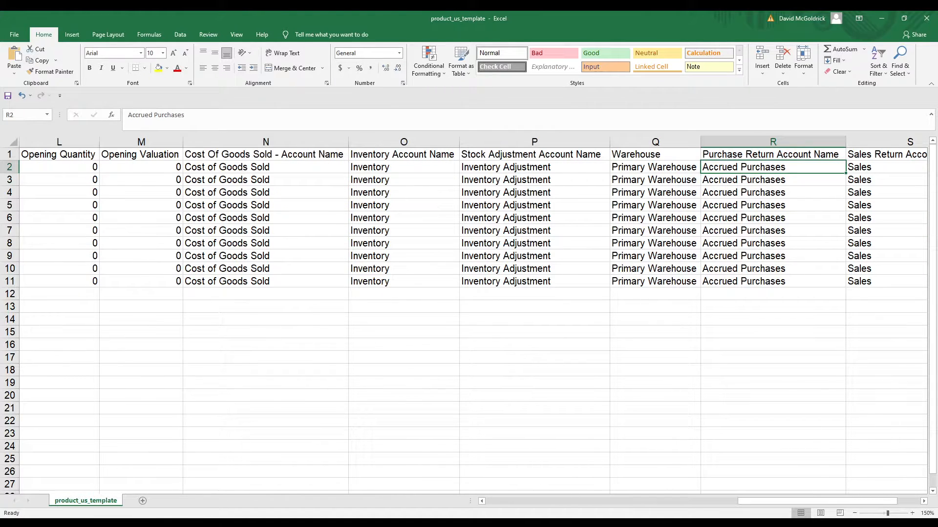
pyautogui.press('Right')
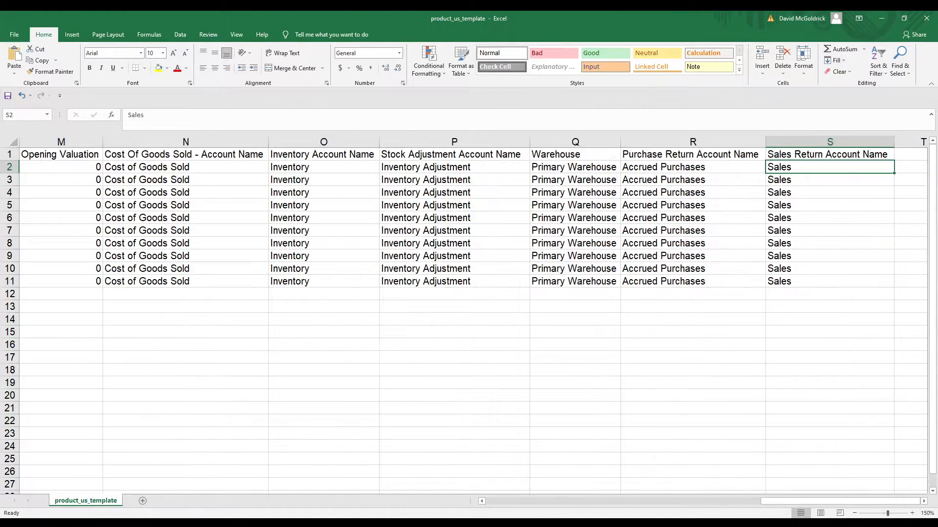
pyautogui.press('Left')
pyautogui.press('Left')
pyautogui.press('Left')
pyautogui.press('Left')
pyautogui.press('Left')
pyautogui.press('Left')
pyautogui.press('Left')
pyautogui.press('Left')
pyautogui.press('Left')
pyautogui.press('Left')
pyautogui.press('Left')
pyautogui.press('Left')
pyautogui.press('Left')
pyautogui.press('Left')
pyautogui.press('Left')
pyautogui.press('Left')
pyautogui.press('Left')
pyautogui.press('Left')
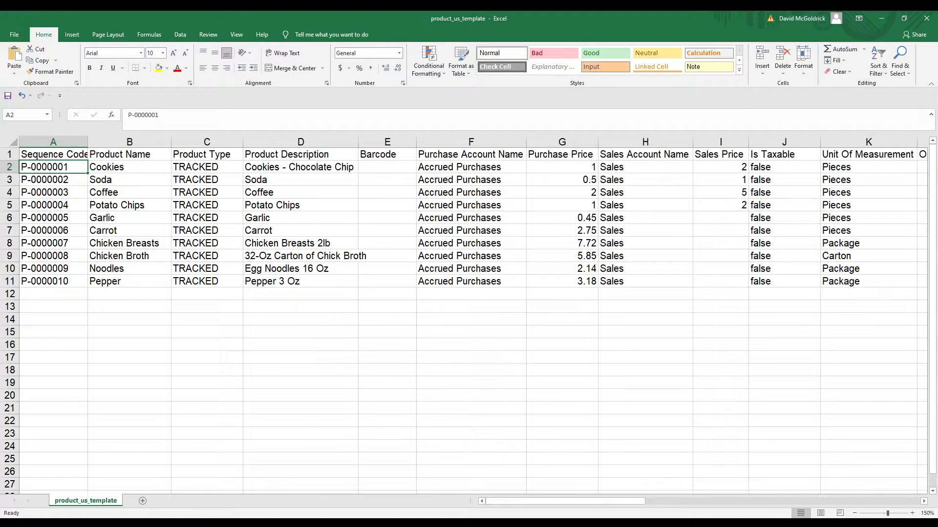
# - Save the product template, then switch back to Deskera Books, upload product_us_template.xlsx and proceed to data mapping
pyautogui.click(8, 98)
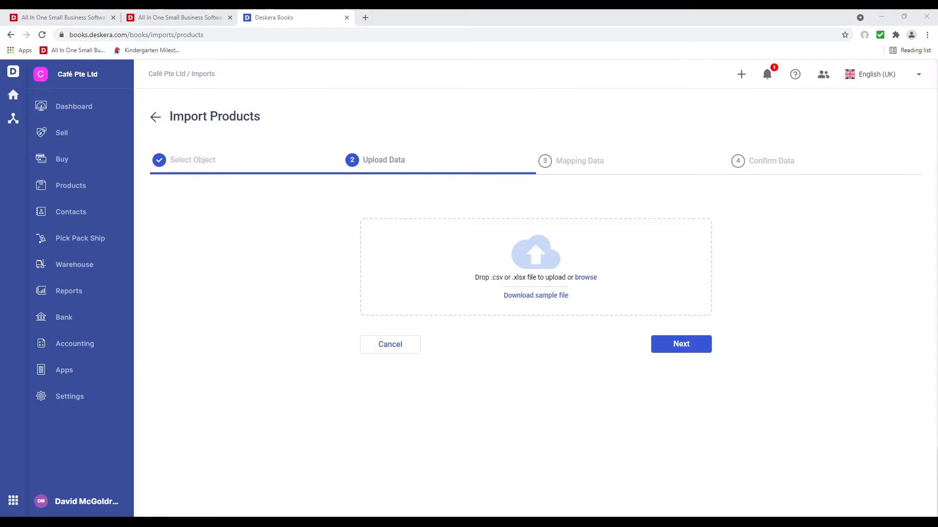
pyautogui.click(526, 285)
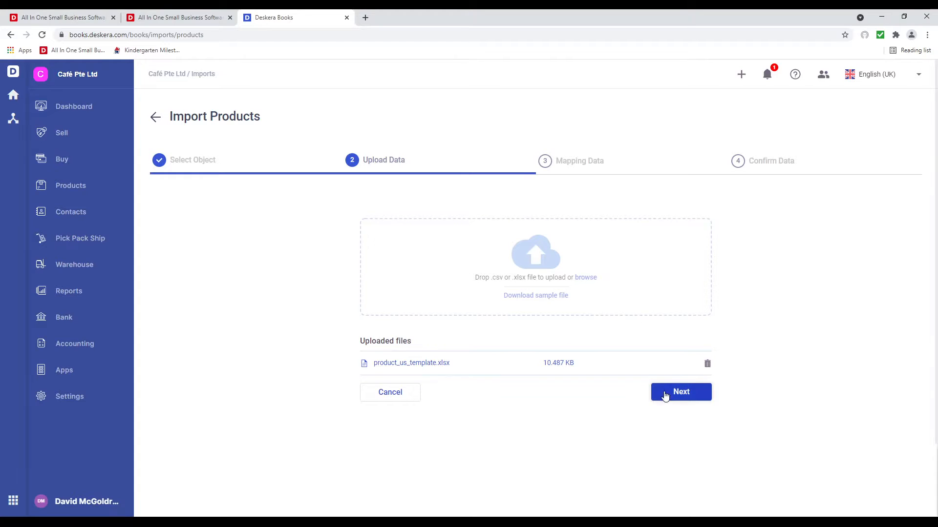
pyautogui.click(680, 397)
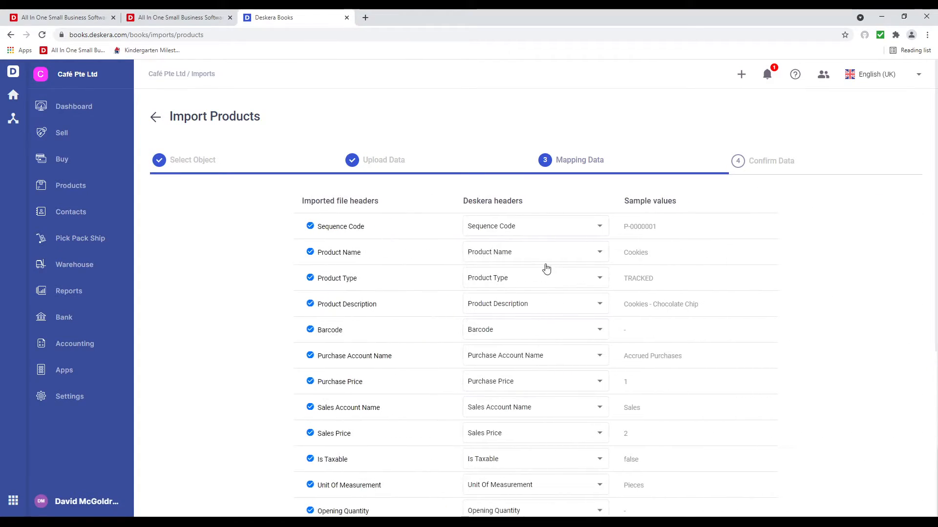
# - Accept the product file's column mapping and proceed to the product rows awaiting confirmation
pyautogui.scroll(-5, 530, 234)
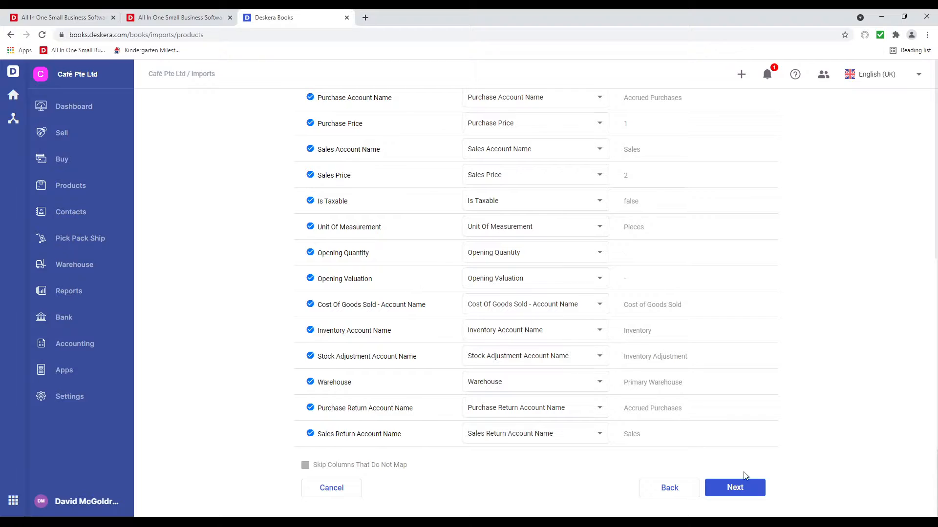
pyautogui.click(751, 489)
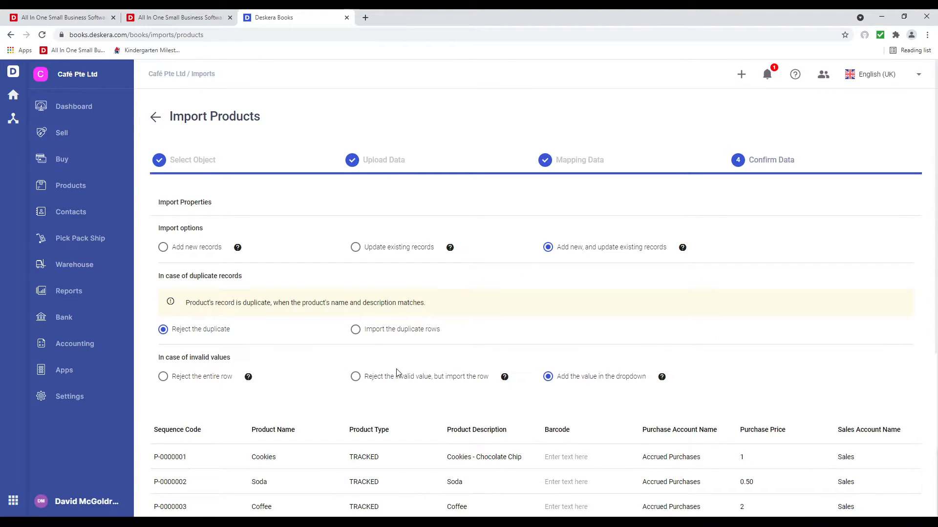
pyautogui.scroll(-3, 397, 369)
pyautogui.scroll(-3, 397, 369)
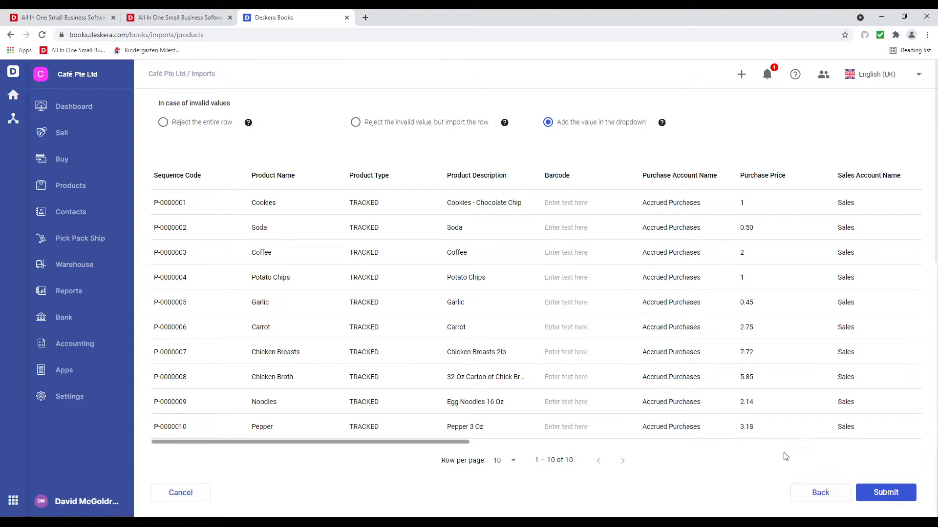
# - Set the purchase price of Chicken Broth to 5.43 in the import confirmation table
pyautogui.click(764, 382)
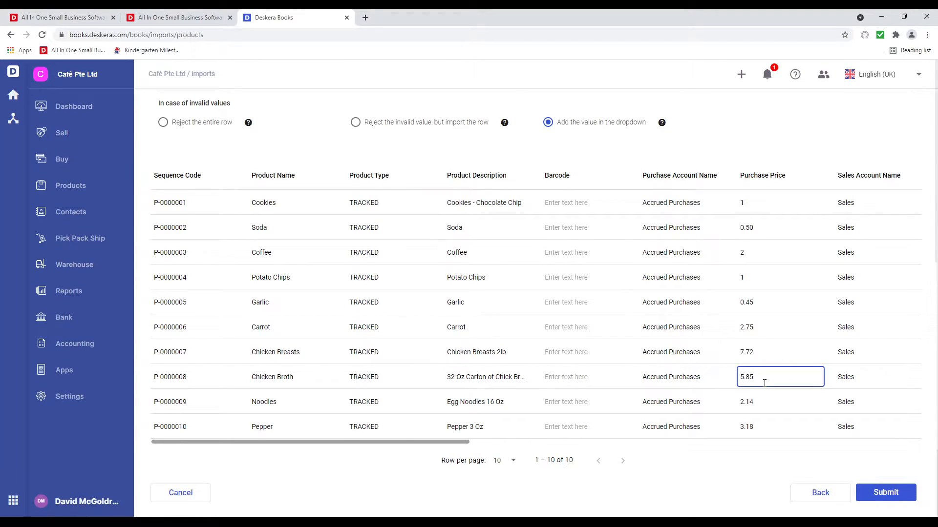
pyautogui.press('BackSpace')
pyautogui.press('BackSpace')
pyautogui.write('43')
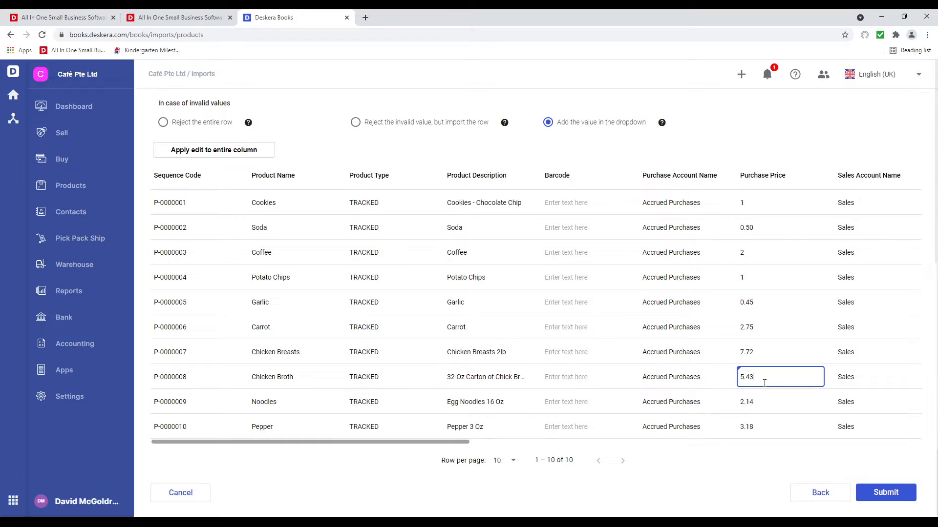
pyautogui.click(703, 493)
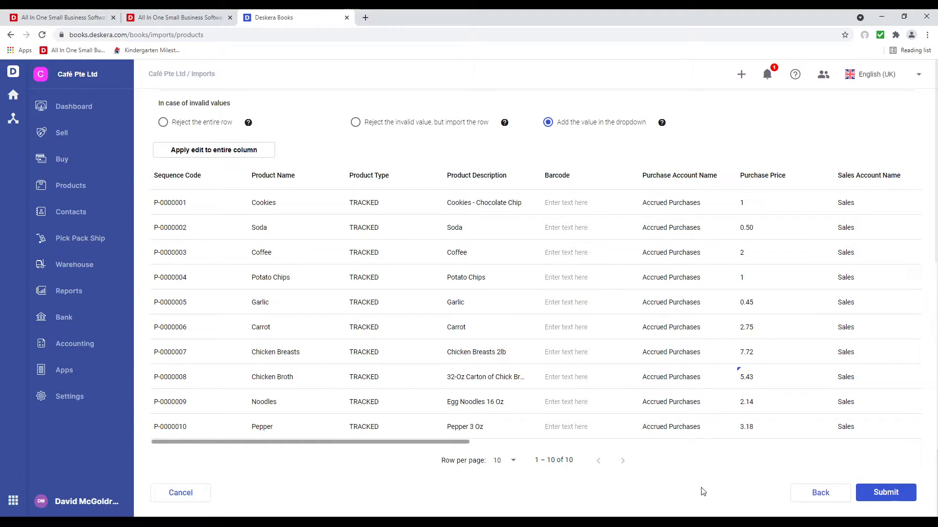
# - Submit the product import and open the product list to check the imported items
pyautogui.click(904, 500)
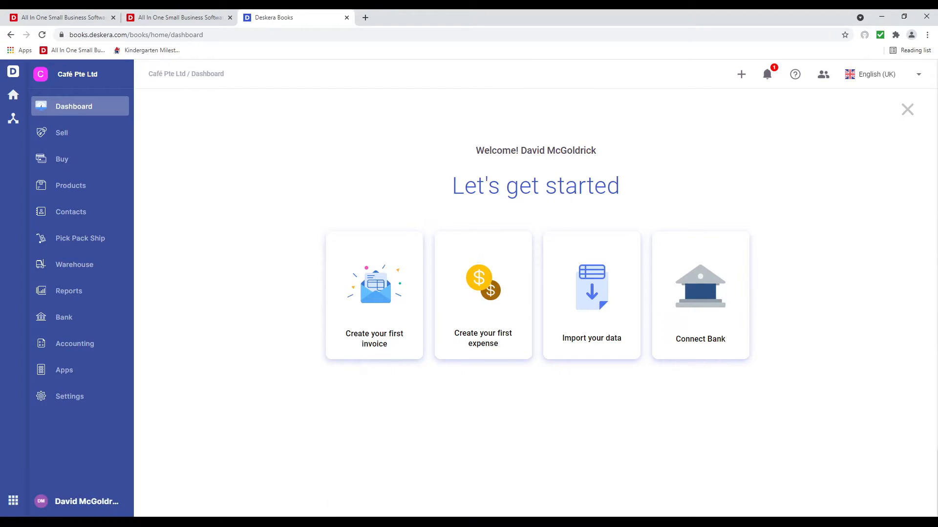
pyautogui.click(87, 189)
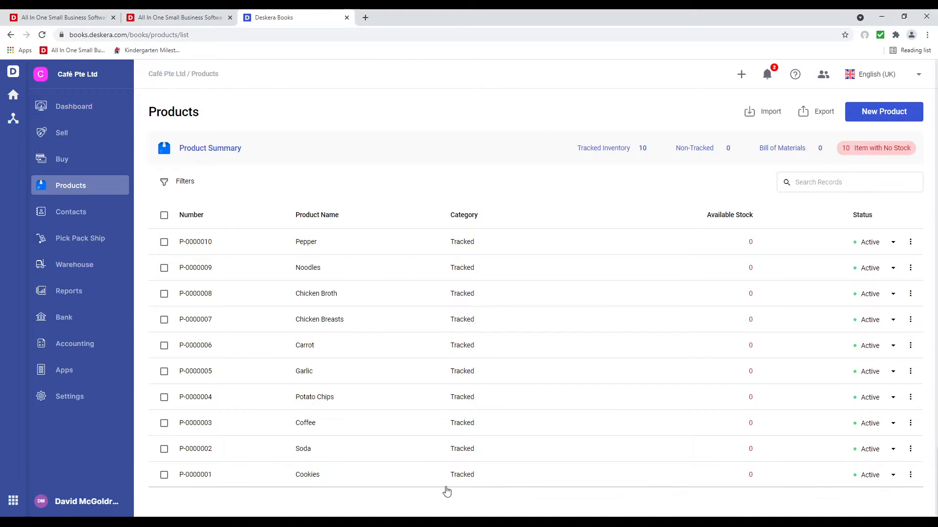
# - Start another product import from the dashboard, choosing BOM Products as the object, and proceed to the upload stage
pyautogui.click(10, 34)
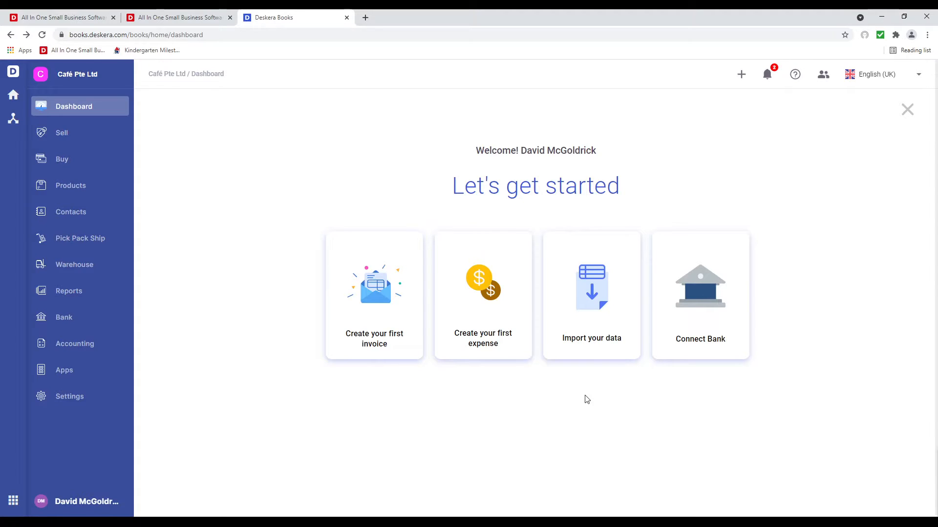
pyautogui.click(591, 339)
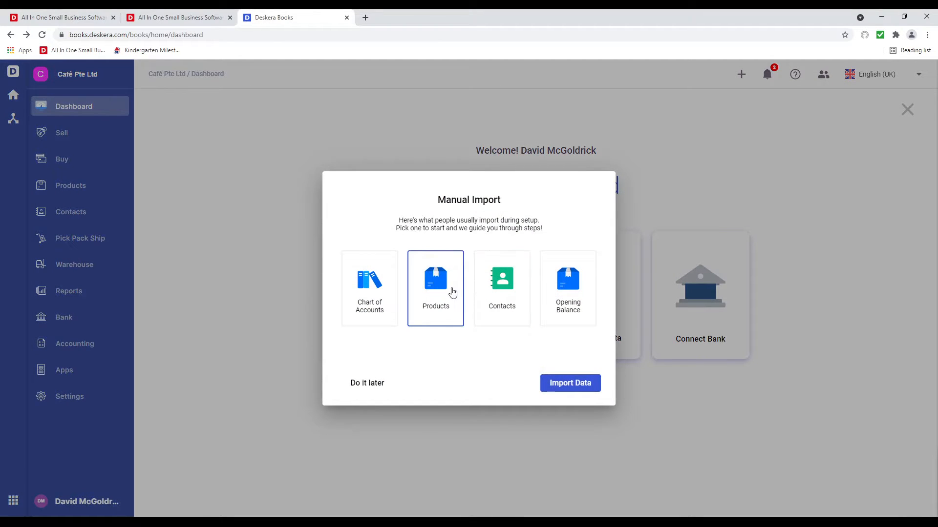
pyautogui.click(581, 389)
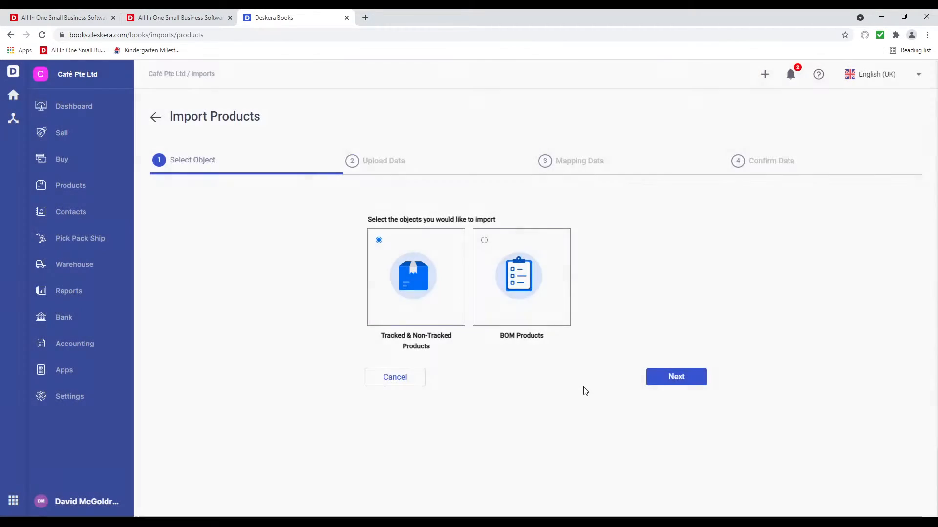
pyautogui.click(509, 257)
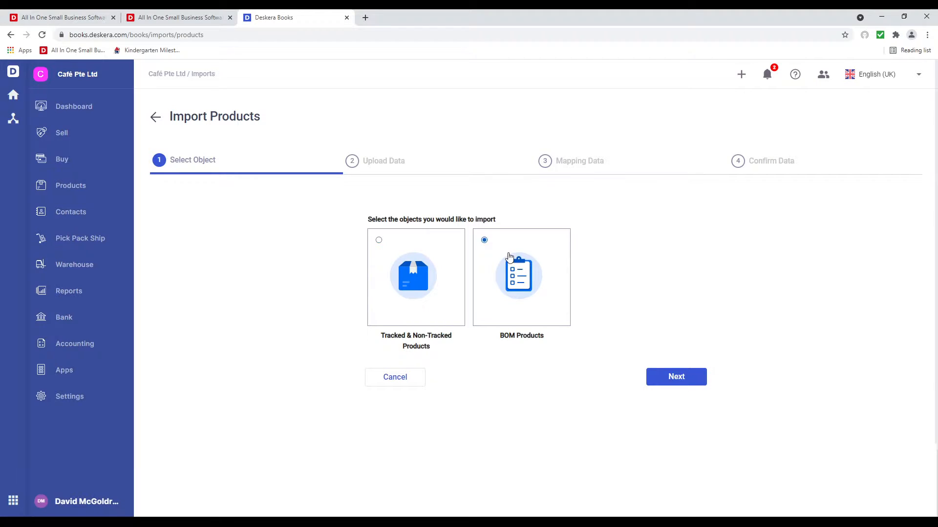
pyautogui.click(672, 381)
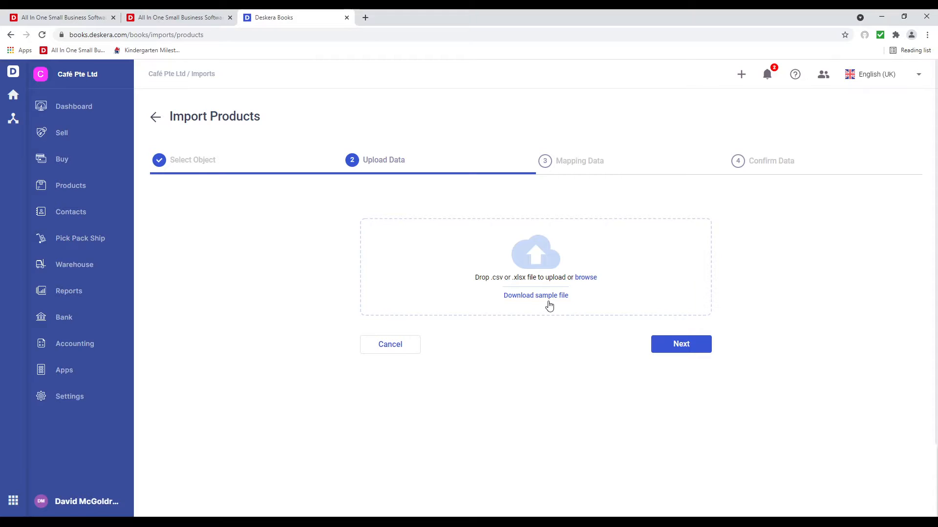
# - Download the BOM product sample file and open it in Excel
pyautogui.click(549, 304)
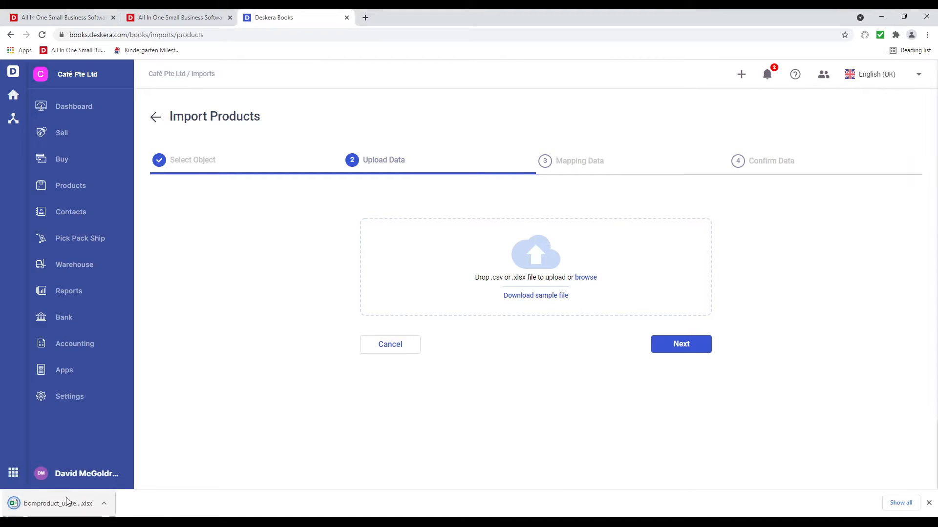
pyautogui.click(57, 503)
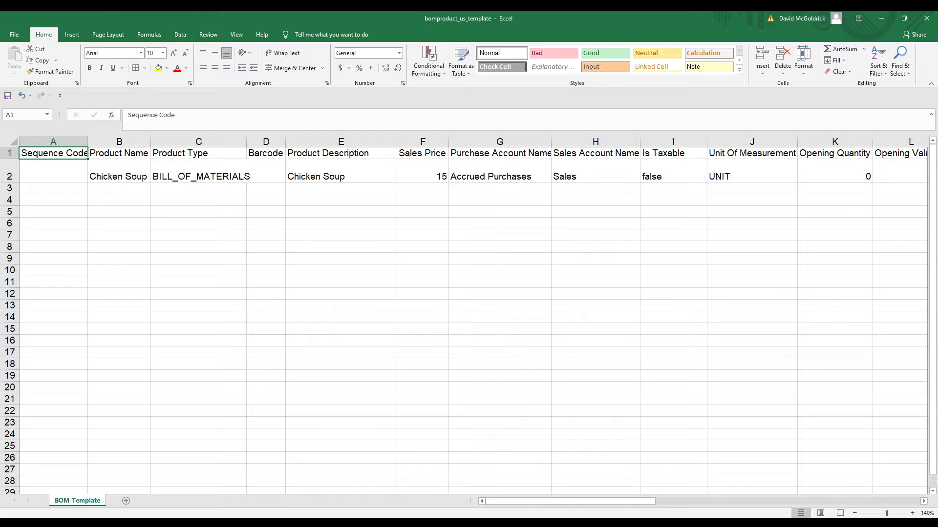
# - Examine the Chicken Soup row of the BOM template from Product Name through Component Product Quantity
pyautogui.press('Down')
pyautogui.press('Right')
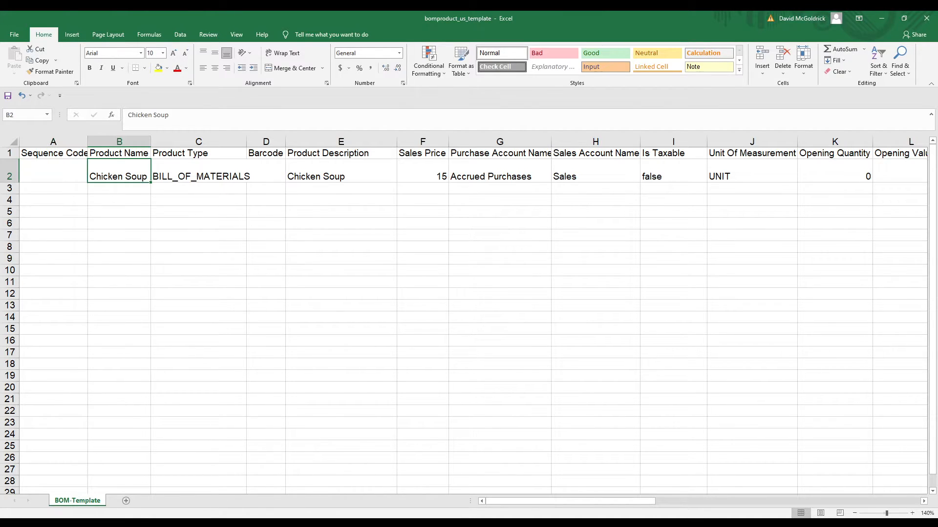
pyautogui.press('Right')
pyautogui.press('Right')
pyautogui.press('Right')
pyautogui.press('Right')
pyautogui.press('Right')
pyautogui.press('Right')
pyautogui.press('Right')
pyautogui.press('Right')
pyautogui.press('Right')
pyautogui.press('Right')
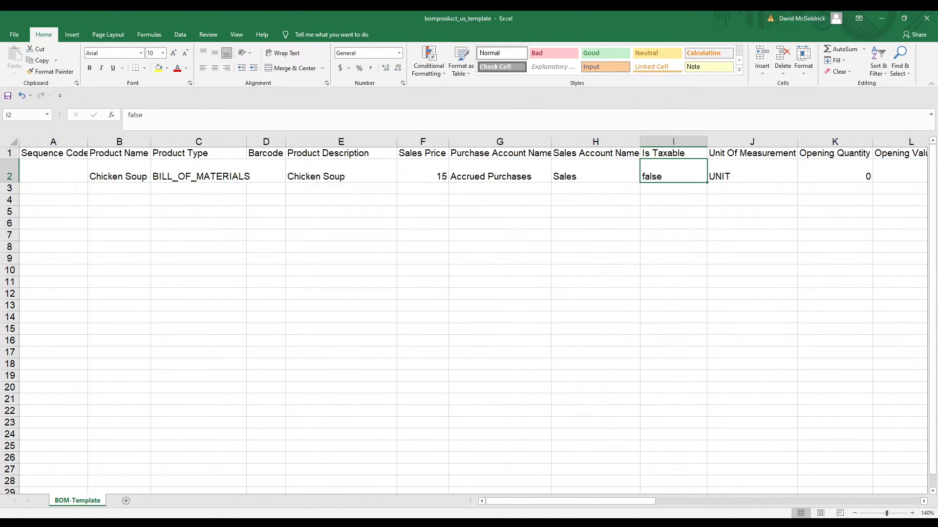
pyautogui.press('Right')
pyautogui.press('Right')
pyautogui.press('Right')
pyautogui.press('Right')
pyautogui.press('Right')
pyautogui.press('Right')
pyautogui.press('Right')
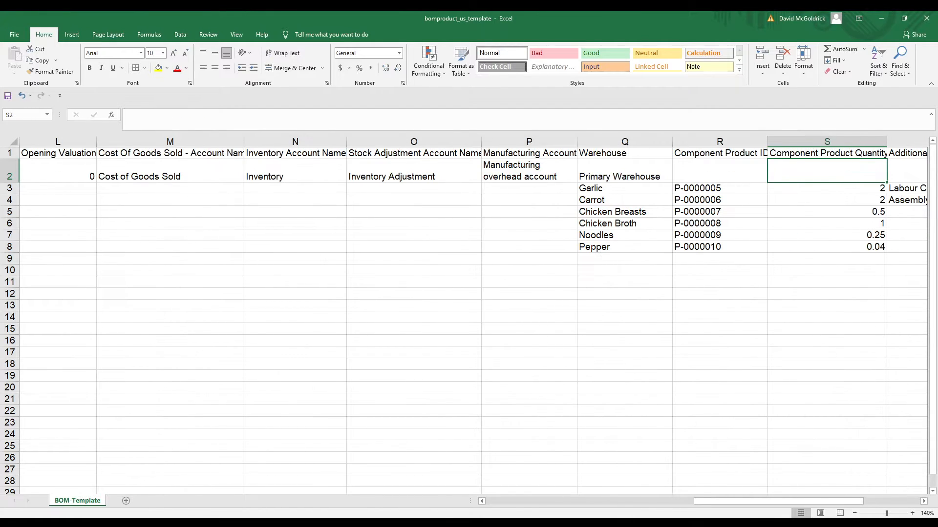
# - Examine the Chicken Soup components listed under the Warehouse column, from Garlic down to Pepper
pyautogui.press('Left')
pyautogui.press('Left')
pyautogui.press('Down')
pyautogui.press('Down')
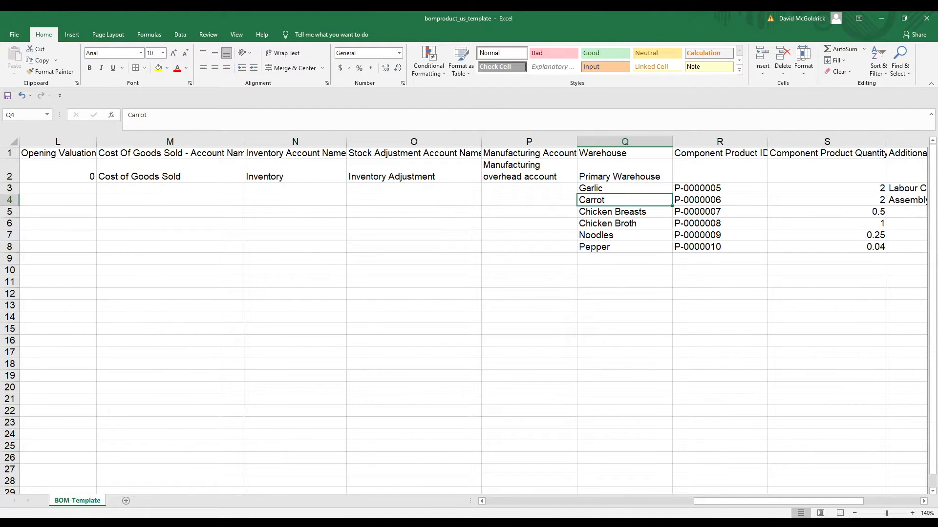
pyautogui.press('Down')
pyautogui.press('Down')
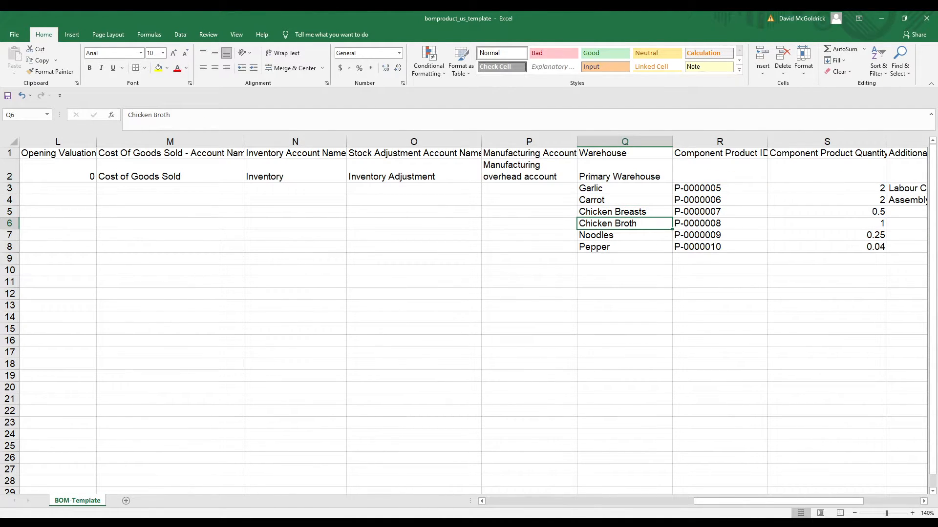
pyautogui.press('Down')
pyautogui.press('Down')
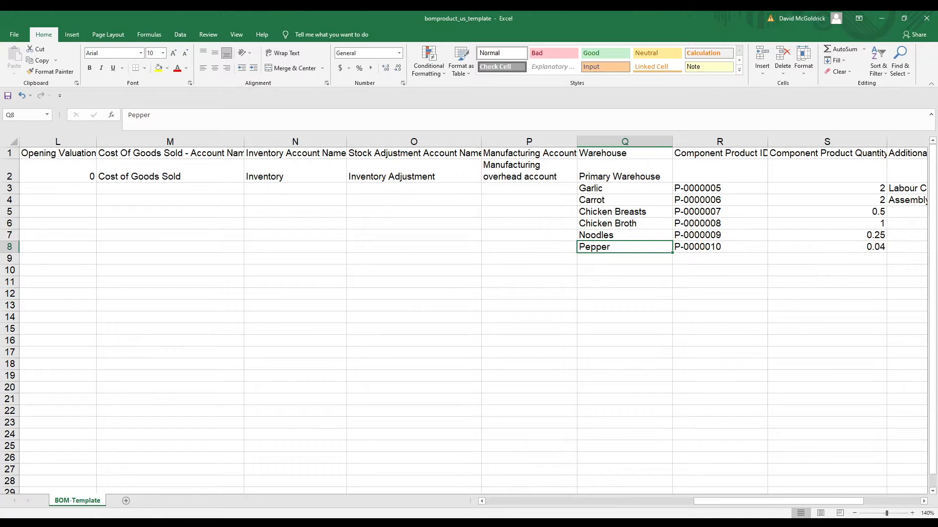
# - Look back across the BOM template's earlier columns, then examine the additional cost names and amounts for Labour Charges and Assembly Cost
pyautogui.press('Left')
pyautogui.press('Left')
pyautogui.press('Left')
pyautogui.press('Left')
pyautogui.press('Left')
pyautogui.press('Left')
pyautogui.press('Left')
pyautogui.press('Left')
pyautogui.press('Left')
pyautogui.press('Left')
pyautogui.press('Left')
pyautogui.press('Left')
pyautogui.press('Left')
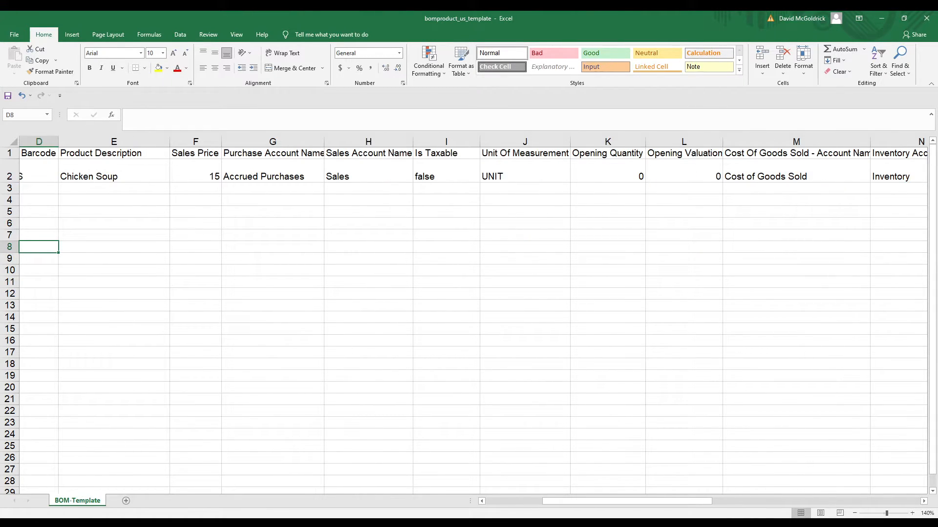
pyautogui.press('Right')
pyautogui.press('Right')
pyautogui.press('Right')
pyautogui.press('Right')
pyautogui.press('Right')
pyautogui.press('Right')
pyautogui.press('Right')
pyautogui.press('Right')
pyautogui.press('Right')
pyautogui.press('Right')
pyautogui.press('Right')
pyautogui.press('Right')
pyautogui.press('Right')
pyautogui.press('Right')
pyautogui.press('Right')
pyautogui.press('Right')
pyautogui.press('Up')
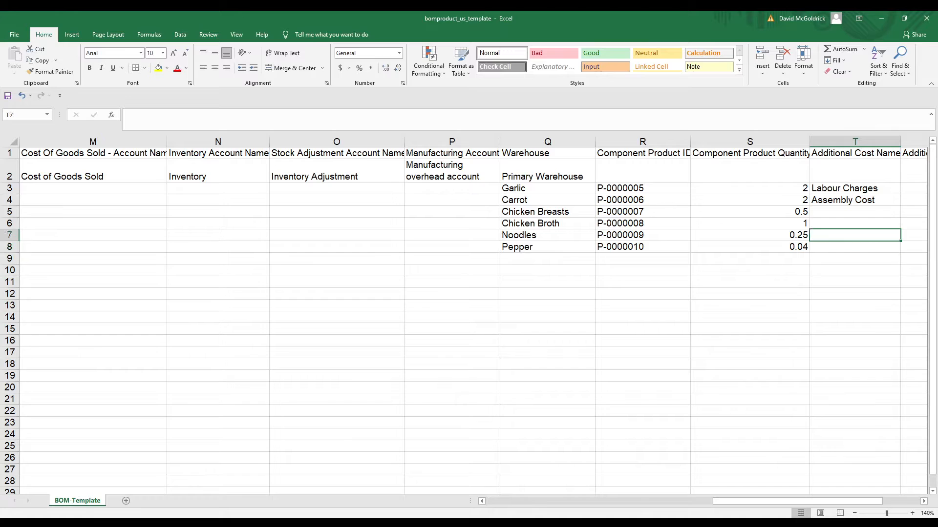
pyautogui.press('Up')
pyautogui.press('Up')
pyautogui.press('Up')
pyautogui.press('Up')
pyautogui.press('Down')
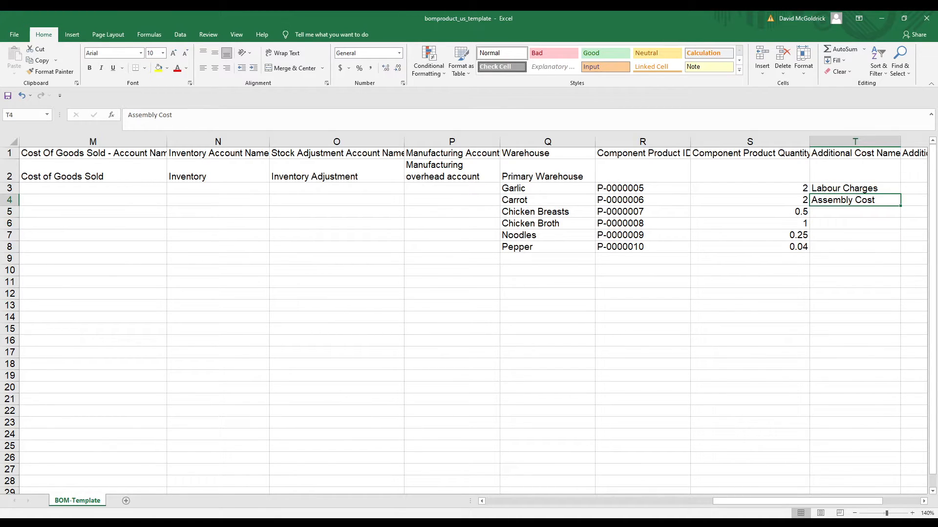
pyautogui.press('Right')
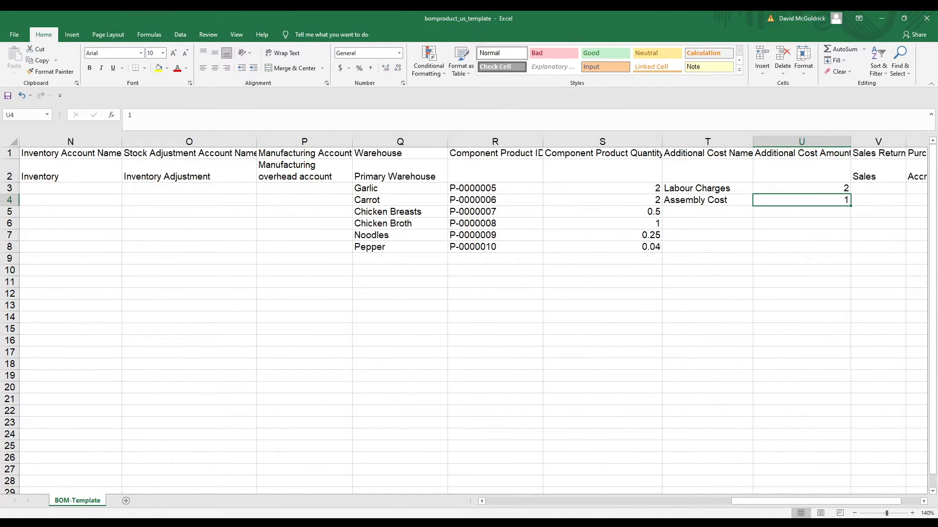
# - Return through the BOM template's columns to the Sequence Code header in cell A1
pyautogui.press('Up')
pyautogui.press('Up')
pyautogui.press('Up')
pyautogui.press('Left')
pyautogui.press('Left')
pyautogui.press('Left')
pyautogui.press('Left')
pyautogui.press('Left')
pyautogui.press('Left')
pyautogui.press('Left')
pyautogui.press('Left')
pyautogui.press('Left')
pyautogui.press('Left')
pyautogui.press('Left')
pyautogui.press('Left')
pyautogui.press('Left')
pyautogui.press('Left')
pyautogui.press('Left')
pyautogui.press('Down')
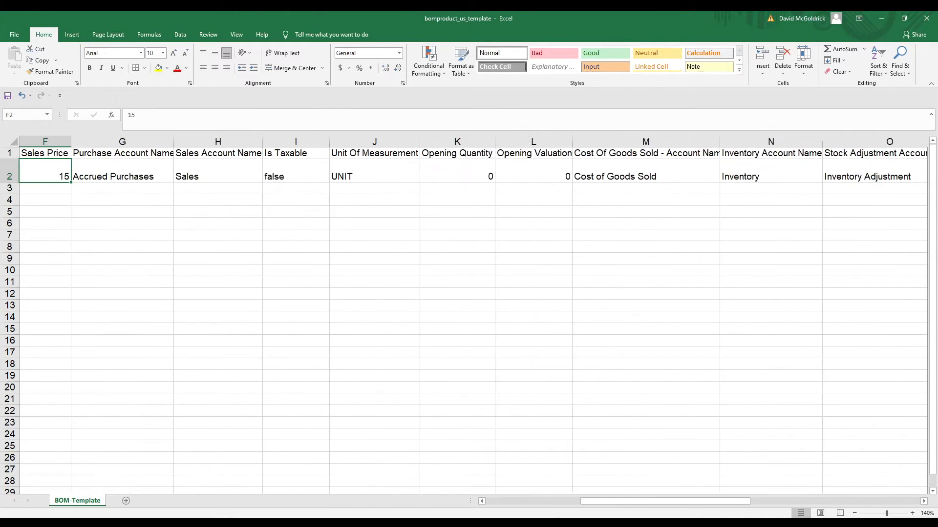
pyautogui.press('Home')
pyautogui.press('Up')
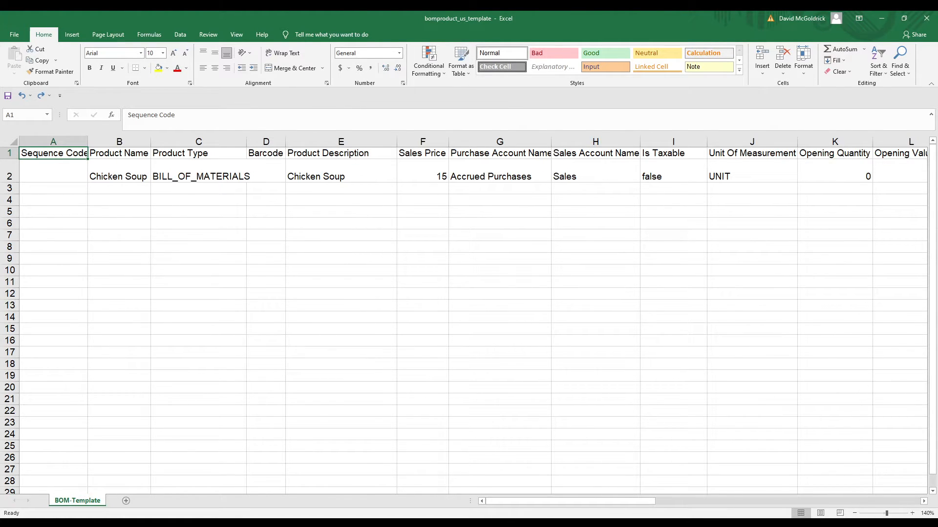
# - Review the BOM template's column headers from Sequence Code through Is Taxable
pyautogui.press('Down')
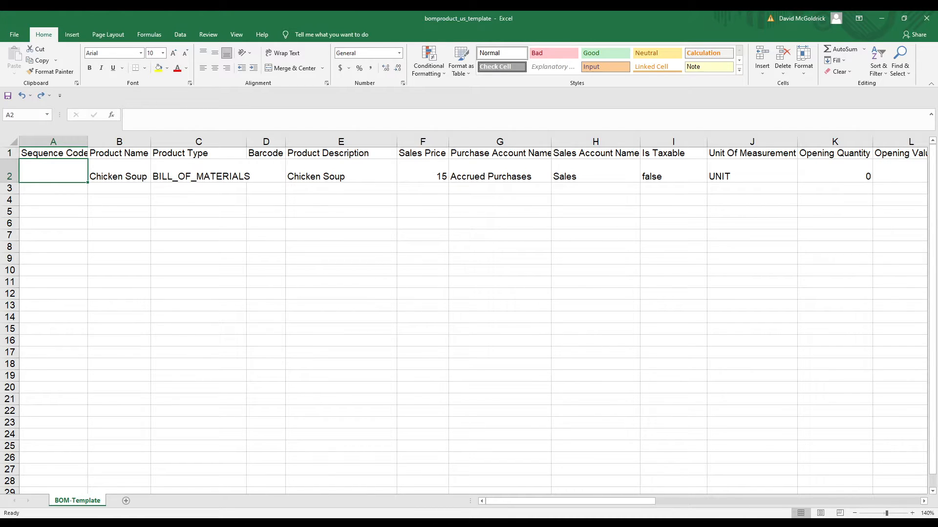
pyautogui.press('Up')
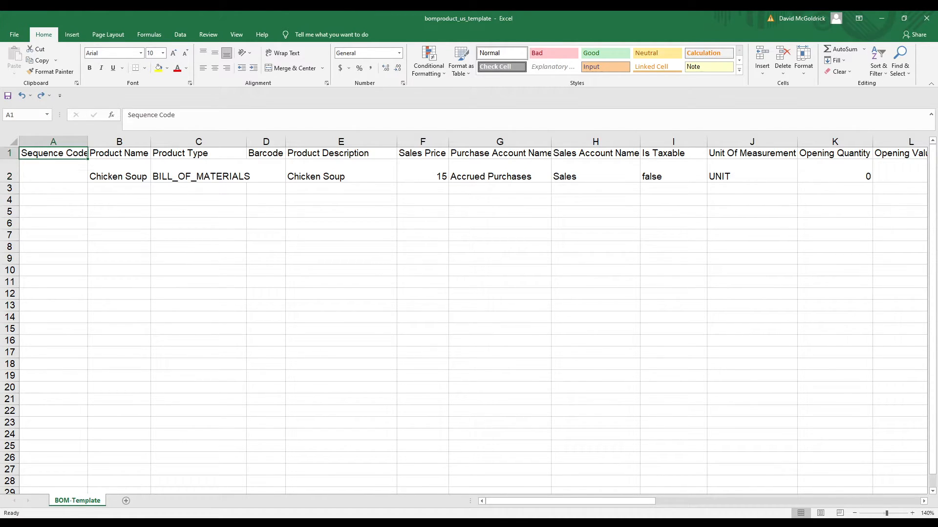
pyautogui.press('Right')
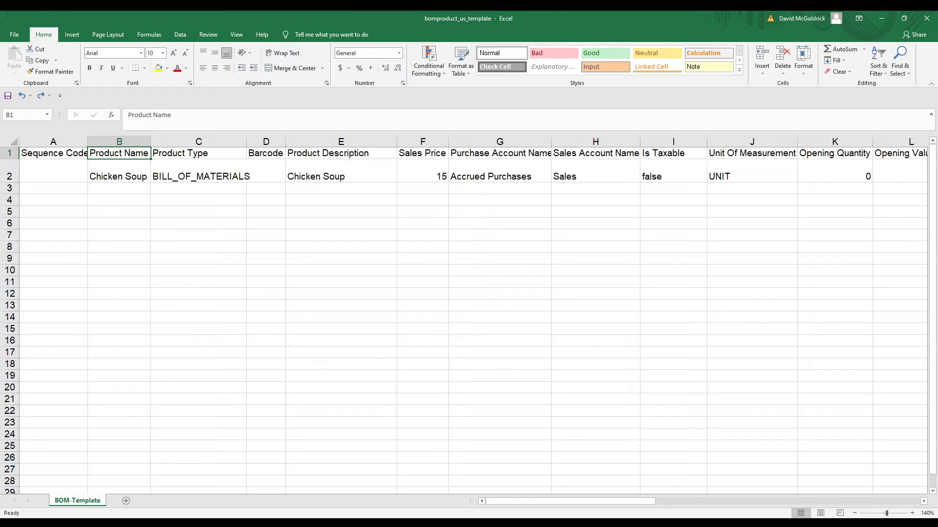
pyautogui.press('Right')
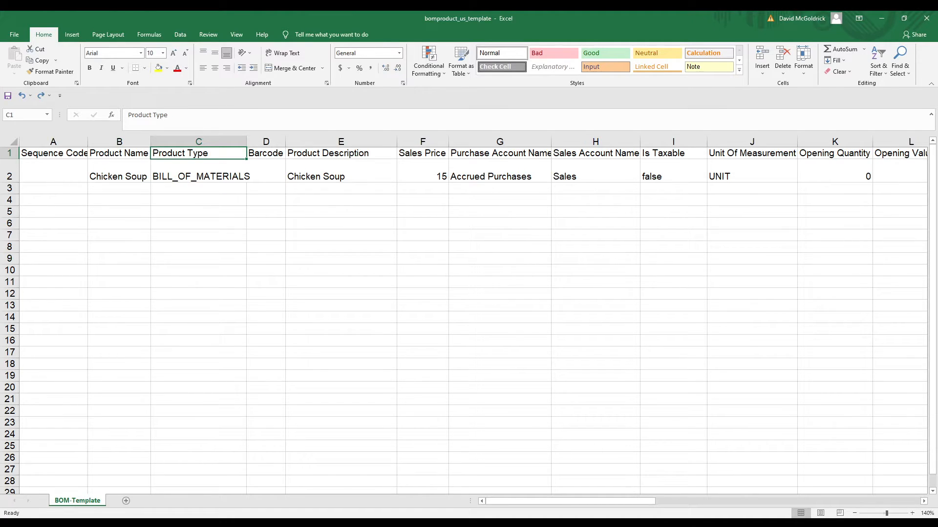
pyautogui.press('Down')
pyautogui.press('Right')
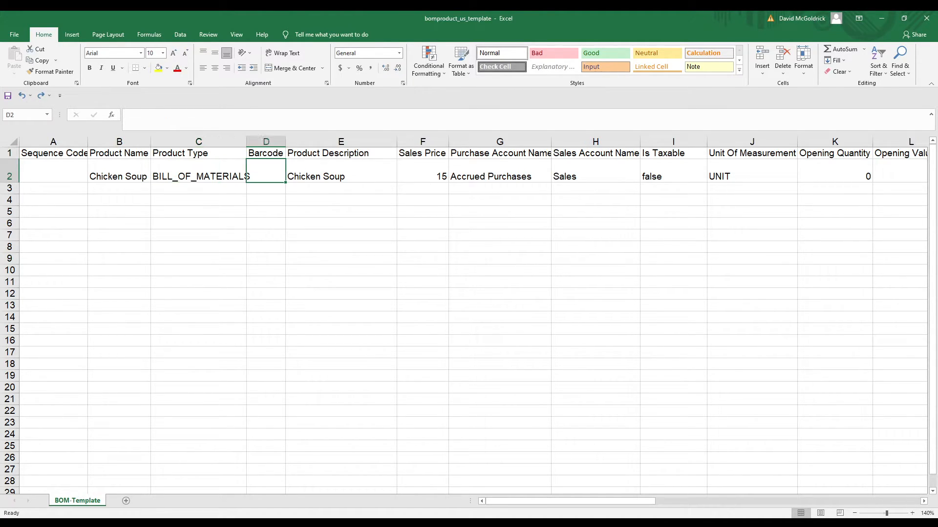
pyautogui.press('Up')
pyautogui.press('Right')
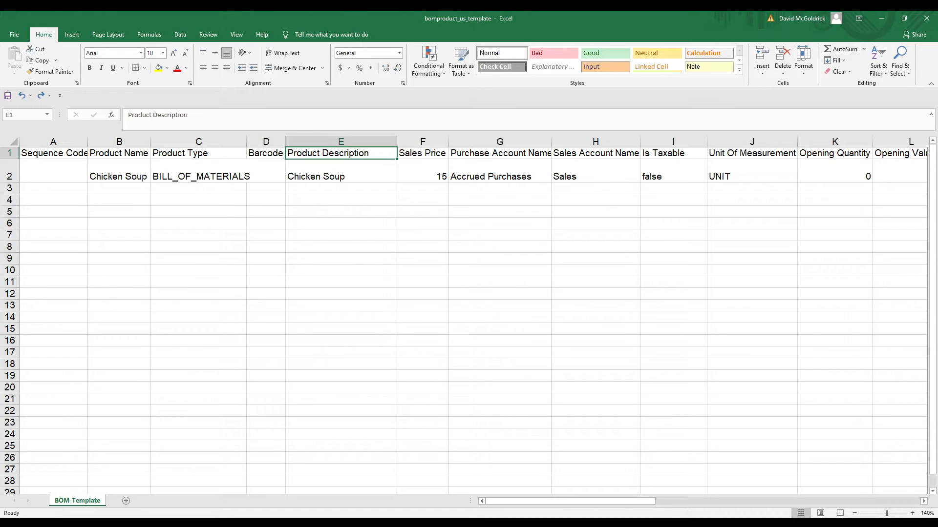
pyautogui.press('Right')
pyautogui.press('Right')
pyautogui.press('Right')
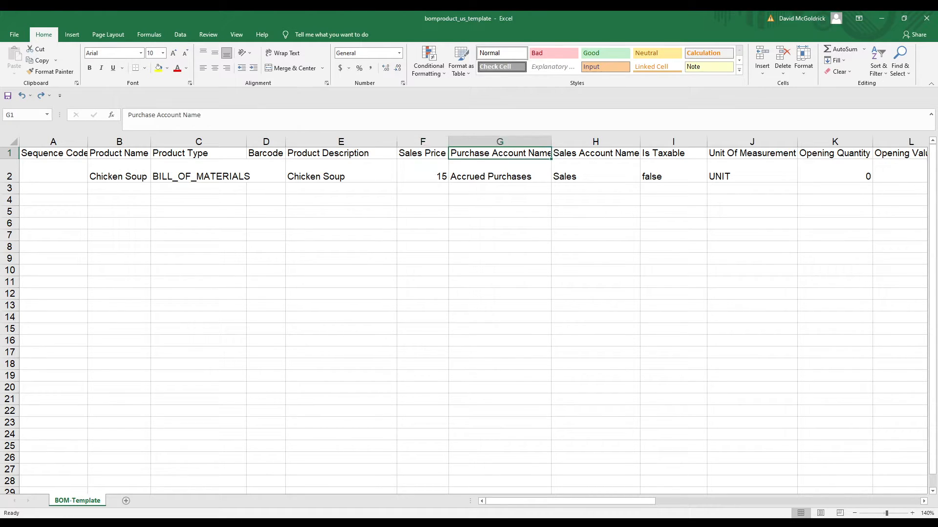
pyautogui.press('Right')
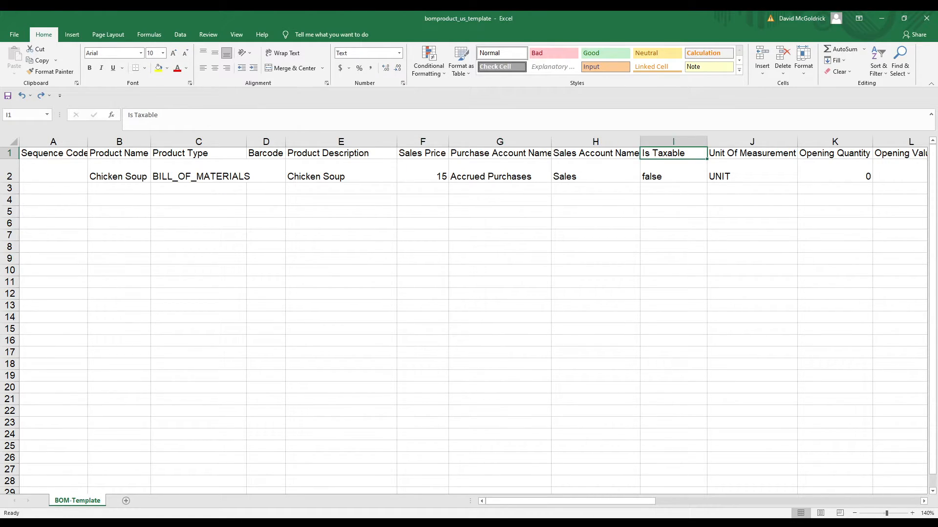
# - Review the remaining BOM template headers from Unit Of Measurement through Purchase Return Account Name
pyautogui.press('Right')
pyautogui.press('Right')
pyautogui.press('Right')
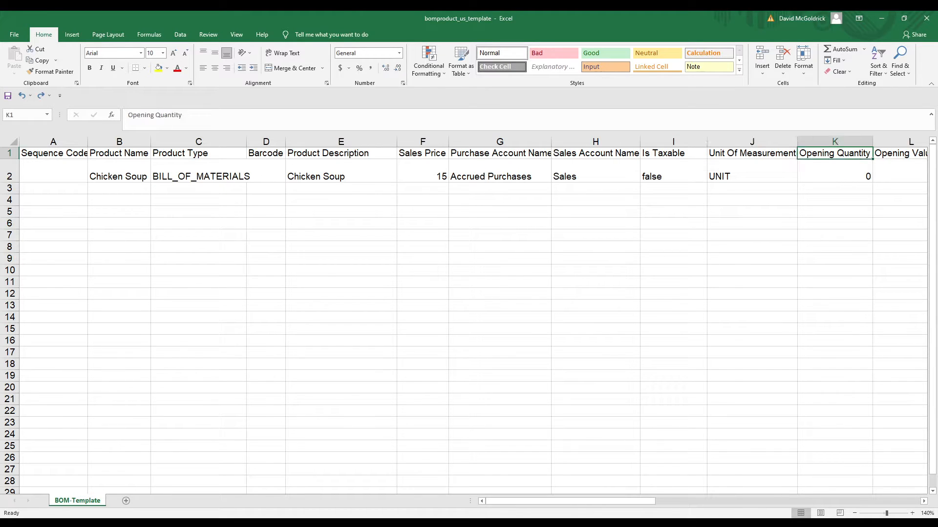
pyautogui.press('Right')
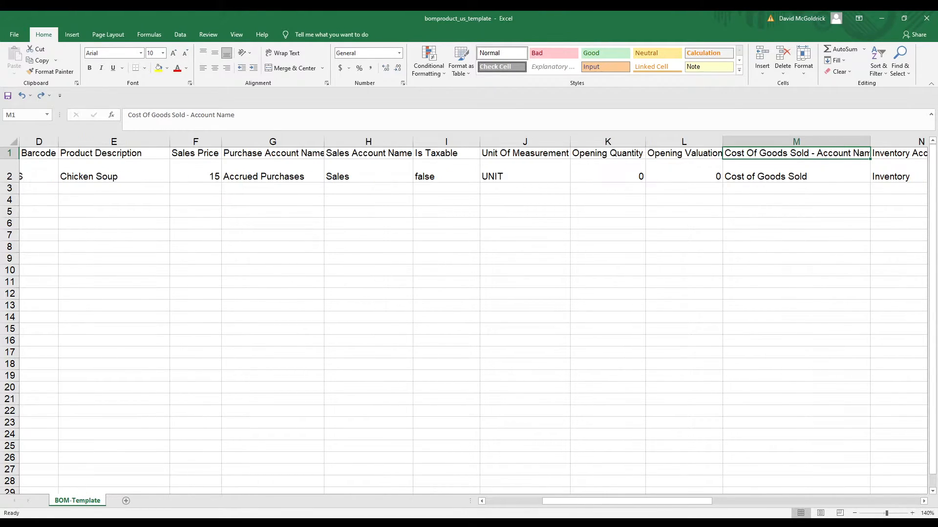
pyautogui.press('Right')
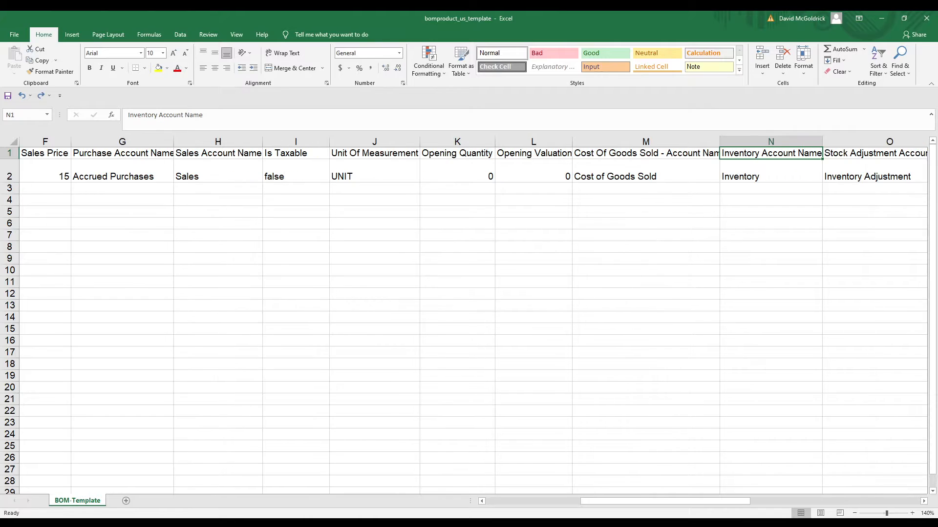
pyautogui.press('Right')
pyautogui.press('Right')
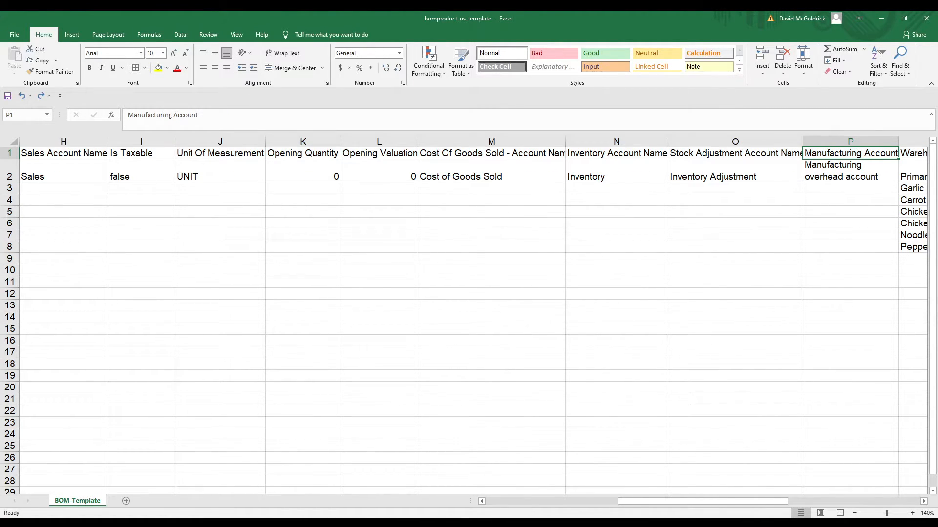
pyautogui.press('Right')
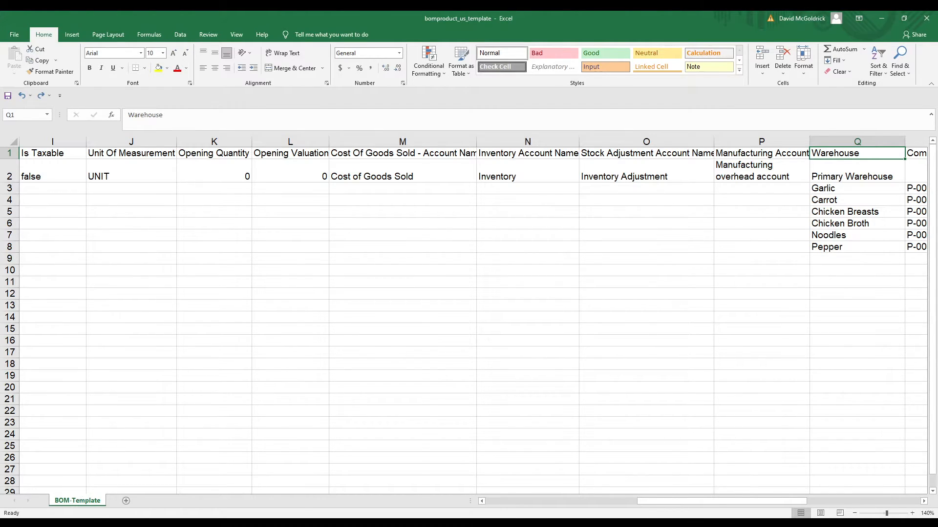
pyautogui.press('Right')
pyautogui.press('Right')
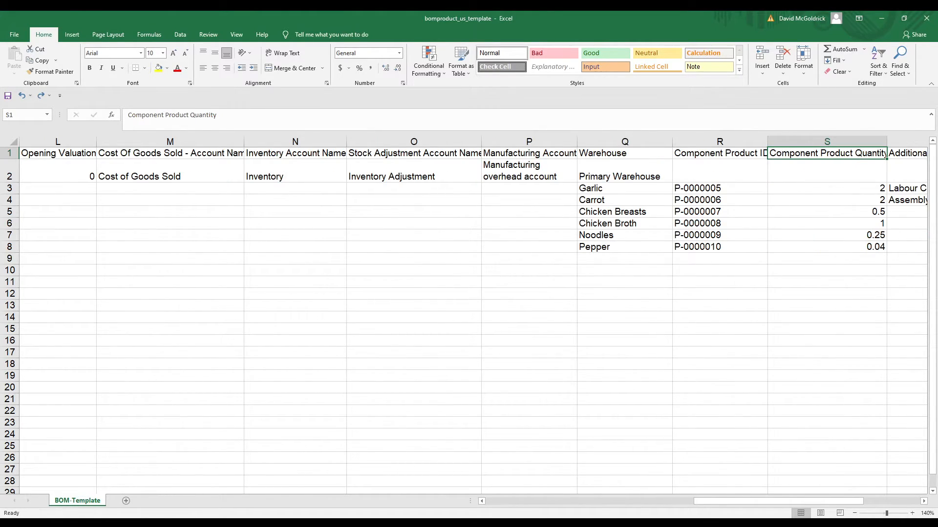
pyautogui.press('Right')
pyautogui.press('Right')
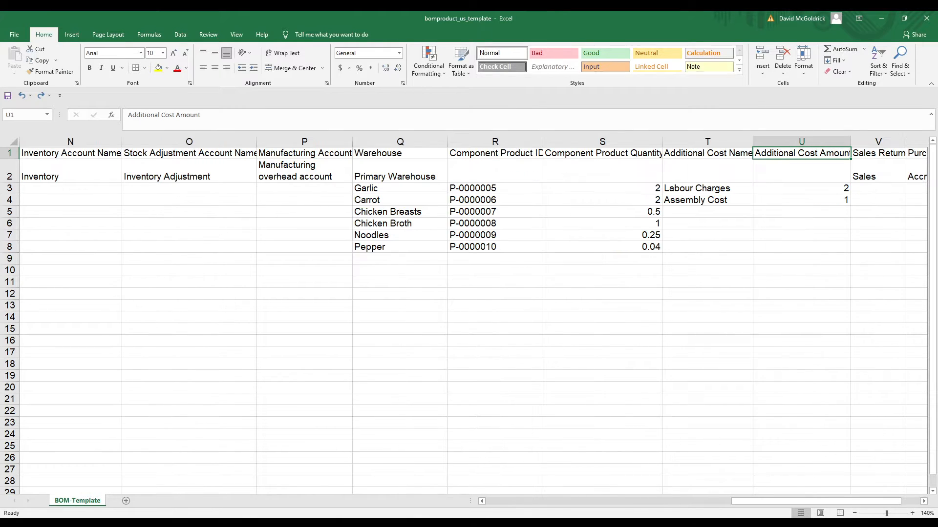
pyautogui.press('Right')
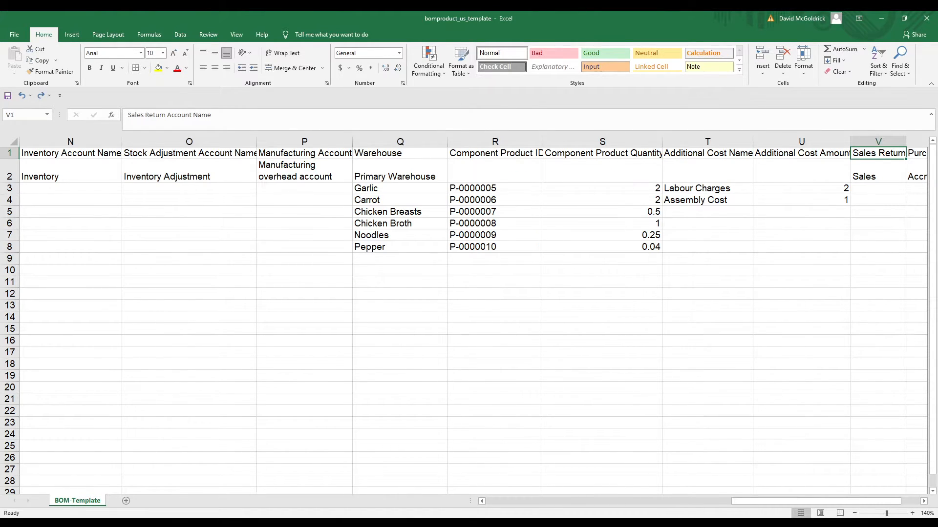
pyautogui.press('Right')
# - Clear the ingredient names from Garlic to Pepper in cells Q3 to Q8 of the Warehouse column
pyautogui.press('Down')
pyautogui.press('Left')
pyautogui.press('Left')
pyautogui.press('Left')
pyautogui.press('Left')
pyautogui.press('Left')
pyautogui.press('Left')
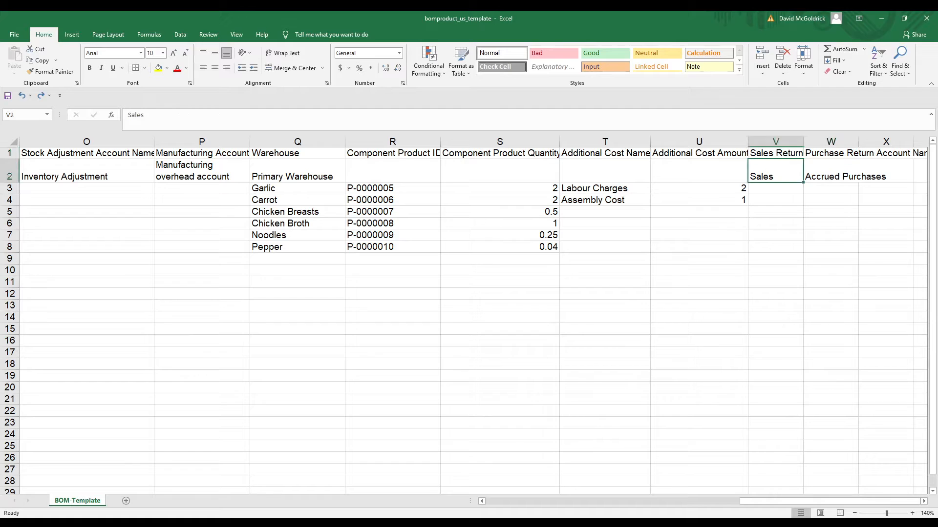
pyautogui.press('Down')
pyautogui.hotkey('shift', 'Down')
pyautogui.hotkey('shift', 'Down')
pyautogui.hotkey('shift', 'Down')
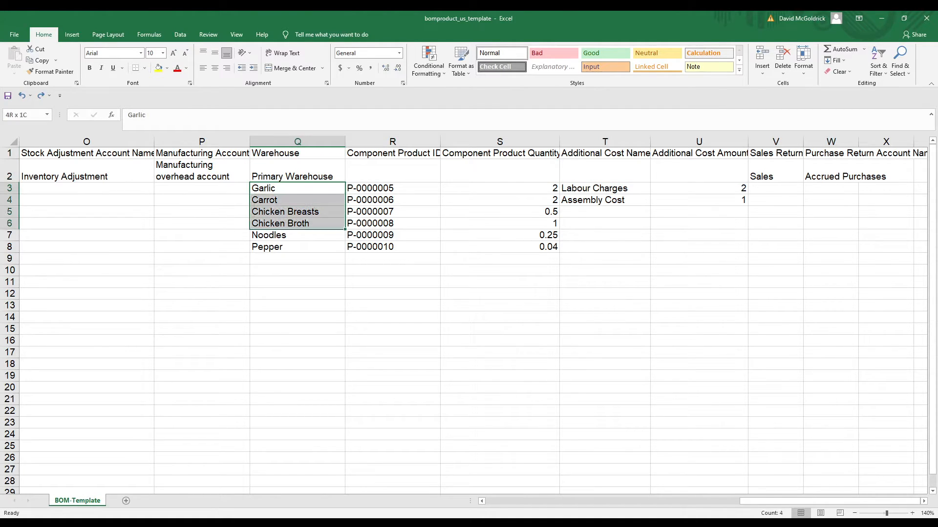
pyautogui.hotkey('shift', 'Down')
pyautogui.hotkey('shift', 'Down')
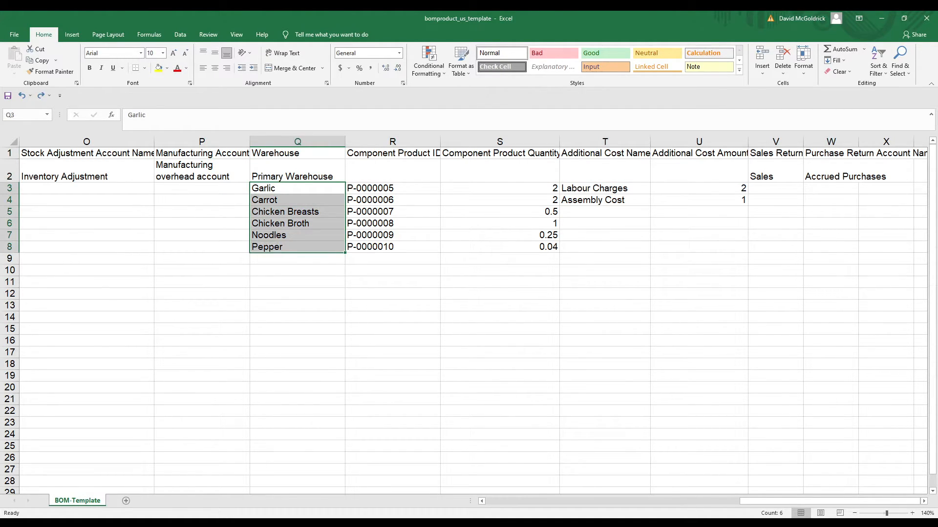
pyautogui.press('Delete')
pyautogui.press('Up')
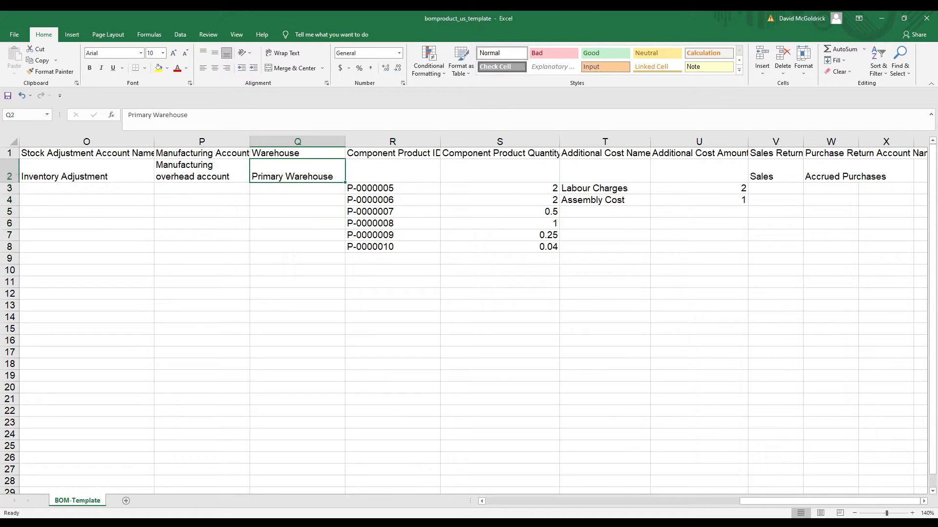
# - Check rows 3 to 8 of the Warehouse column and the Component Product ID column beside it
pyautogui.press('Down')
pyautogui.press('Down')
pyautogui.press('Down')
pyautogui.press('Down')
pyautogui.press('Down')
pyautogui.press('Up')
pyautogui.press('Up')
pyautogui.press('Up')
pyautogui.press('Up')
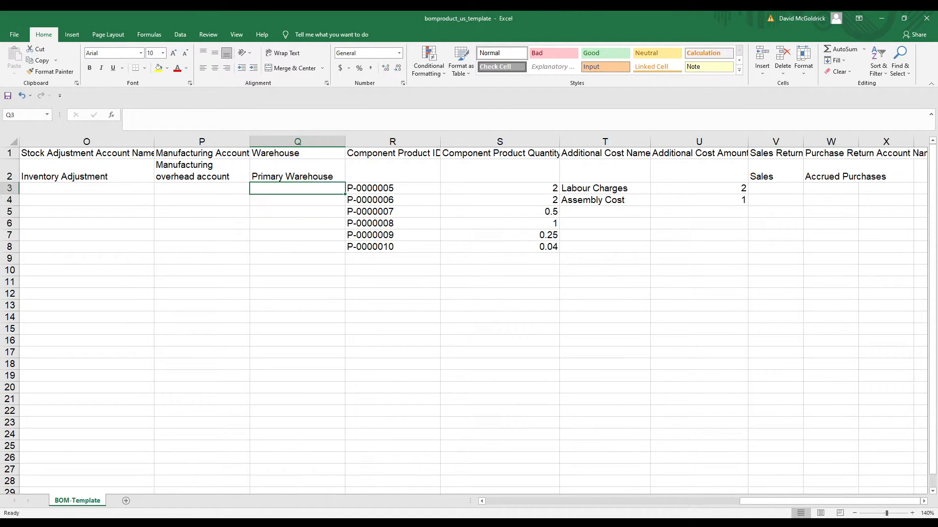
pyautogui.press('Right')
pyautogui.press('Down')
pyautogui.press('Down')
pyautogui.press('Down')
pyautogui.press('Down')
pyautogui.press('Down')
pyautogui.press('Up')
pyautogui.press('Up')
pyautogui.press('Up')
pyautogui.press('Up')
pyautogui.press('Up')
pyautogui.press('Up')
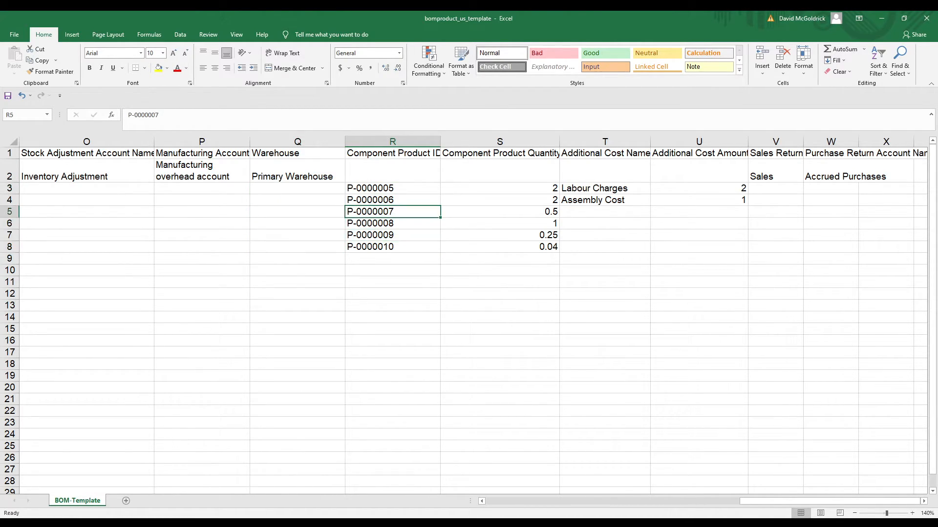
# - Return to the Sequence Code header in cell A1 and save the BOM template workbook
pyautogui.press('Left')
pyautogui.press('Left')
pyautogui.press('Left')
pyautogui.press('Left')
pyautogui.press('Left')
pyautogui.press('Left')
pyautogui.press('Left')
pyautogui.press('Left')
pyautogui.press('Left')
pyautogui.press('Left')
pyautogui.press('Left')
pyautogui.press('Left')
pyautogui.press('Left')
pyautogui.press('Left')
pyautogui.press('Left')
pyautogui.press('Left')
pyautogui.press('Left')
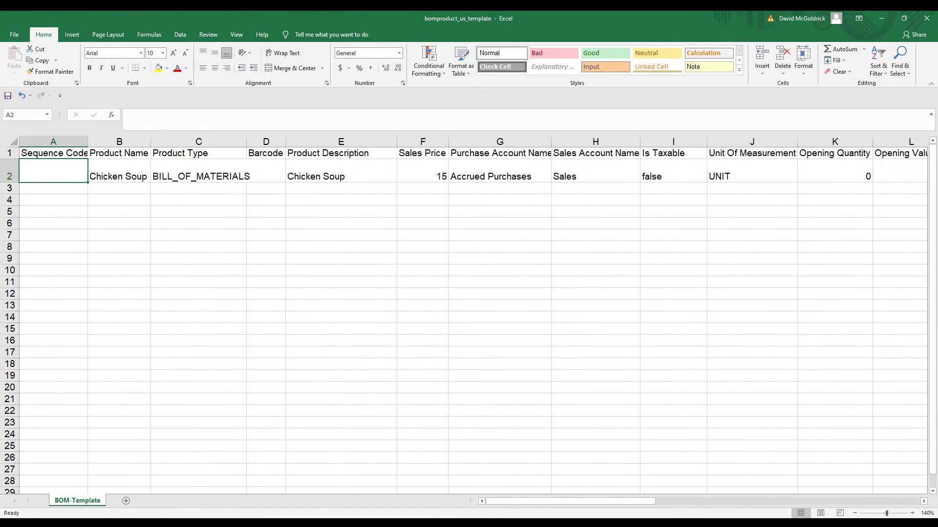
pyautogui.press('Up')
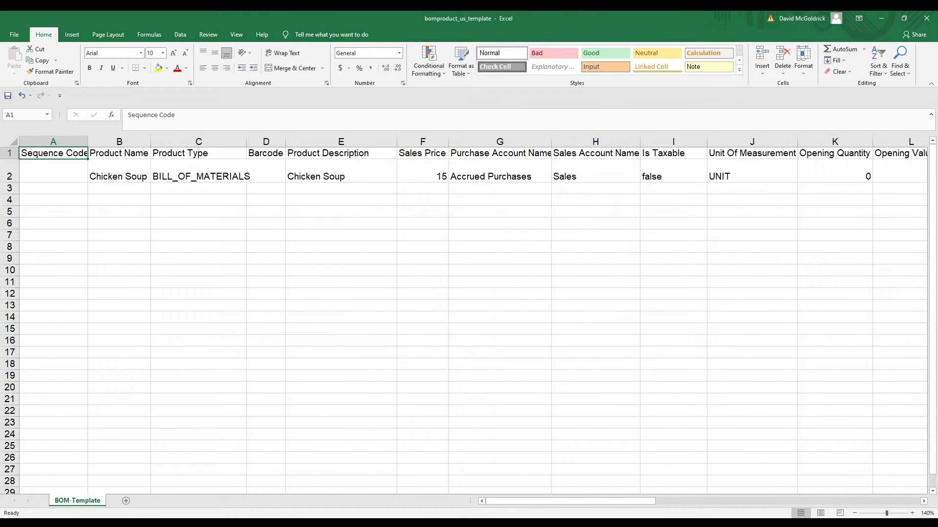
pyautogui.click(9, 97)
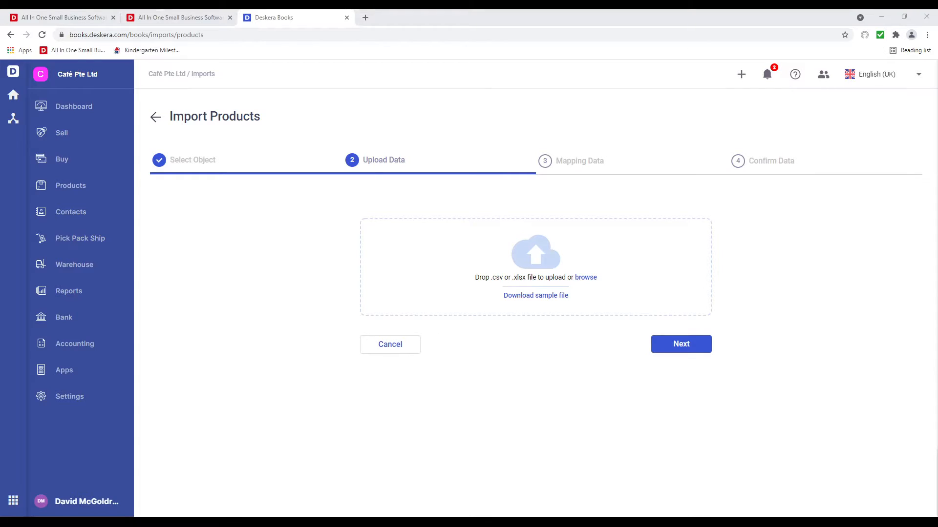
# - Switch to Deskera Books, upload bomproduct_us_template.xlsx to the product import and accept the header mapping
pyautogui.moveTo(535, 313); pyautogui.dragTo(532, 283)
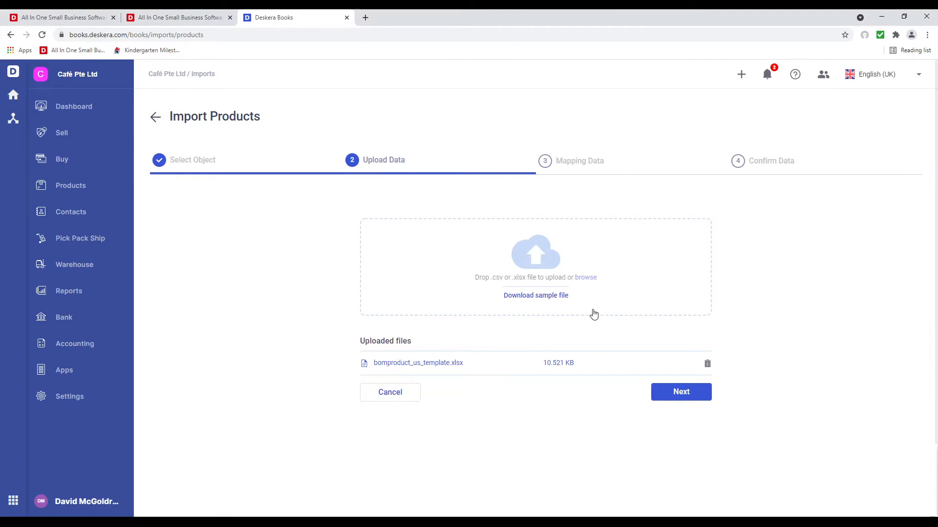
pyautogui.click(677, 397)
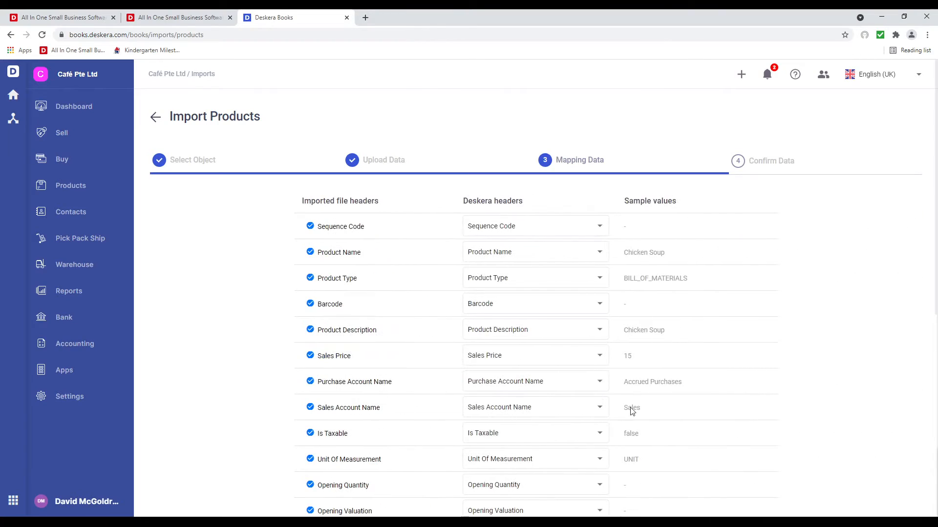
pyautogui.scroll(-7, 544, 259)
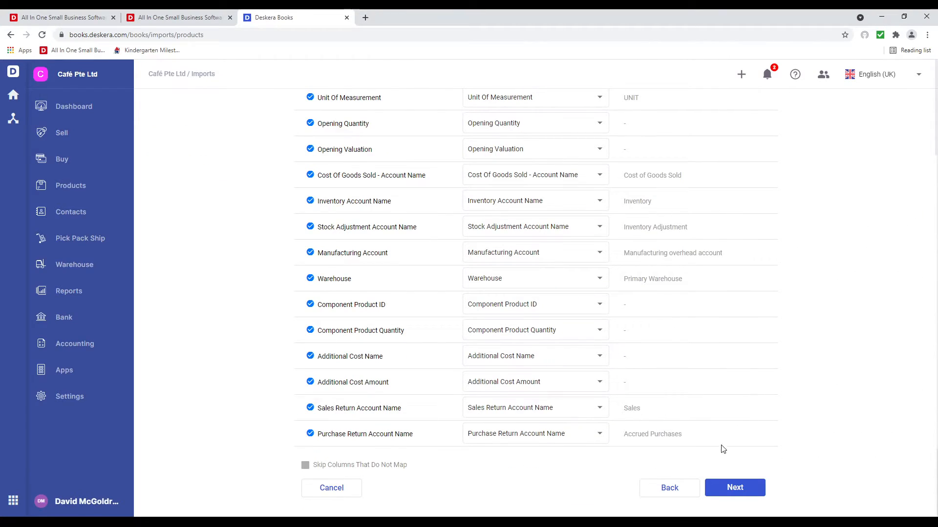
pyautogui.click(752, 489)
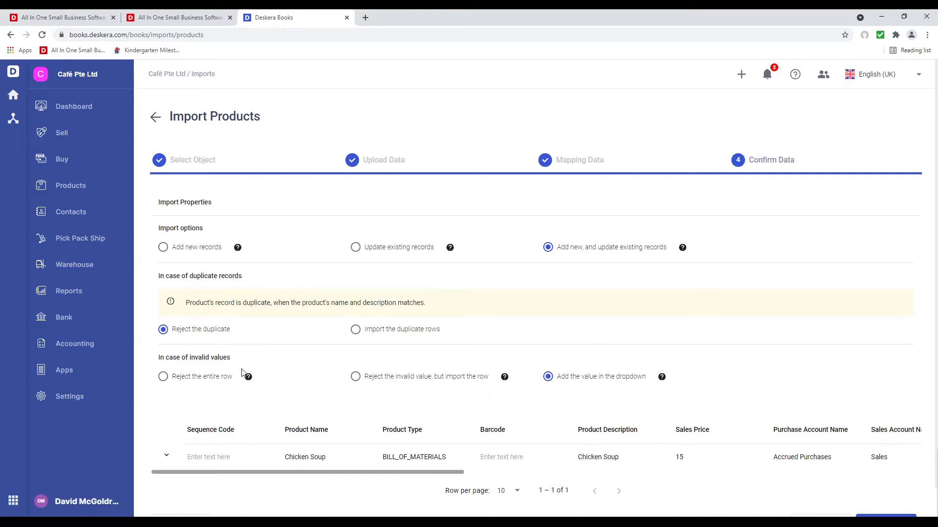
# - Expand the Chicken Soup record in the import preview and review its component quantities and additional costs
pyautogui.scroll(-1, 403, 405)
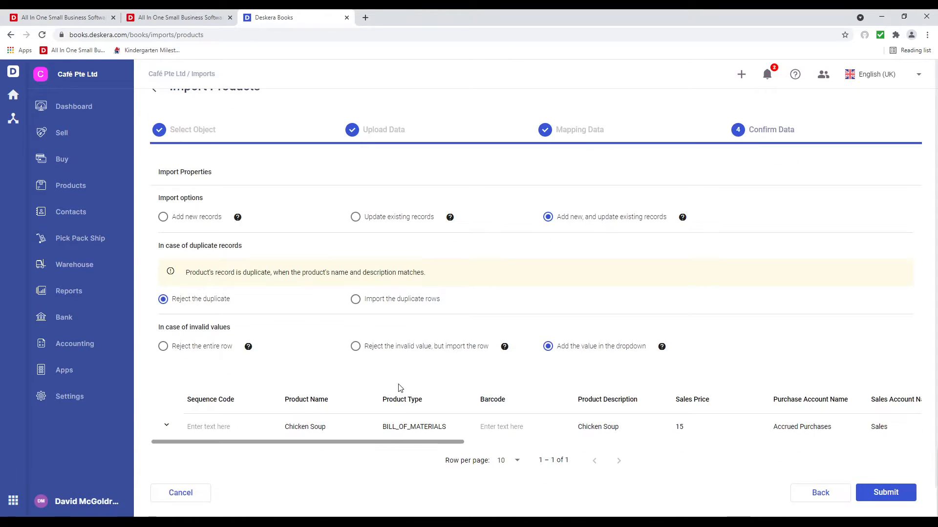
pyautogui.moveTo(421, 442); pyautogui.dragTo(414, 475)
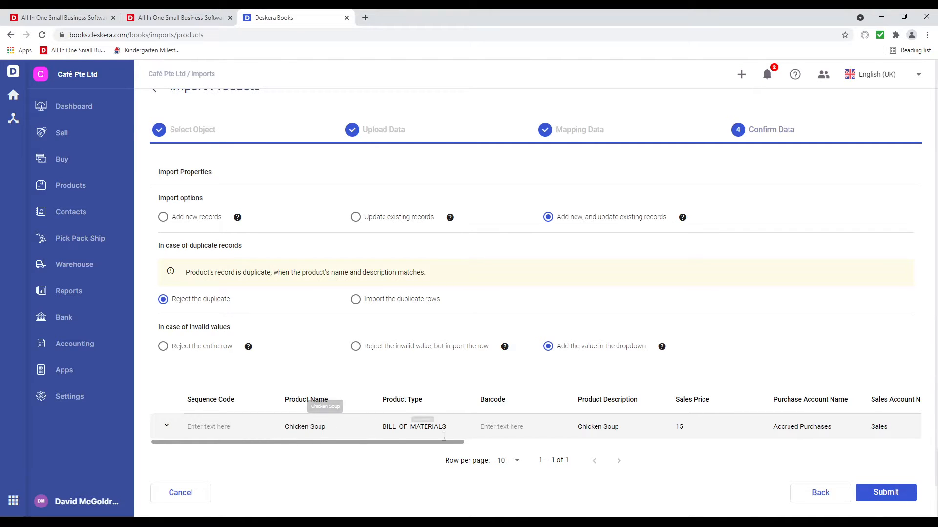
pyautogui.moveTo(446, 442); pyautogui.dragTo(404, 471)
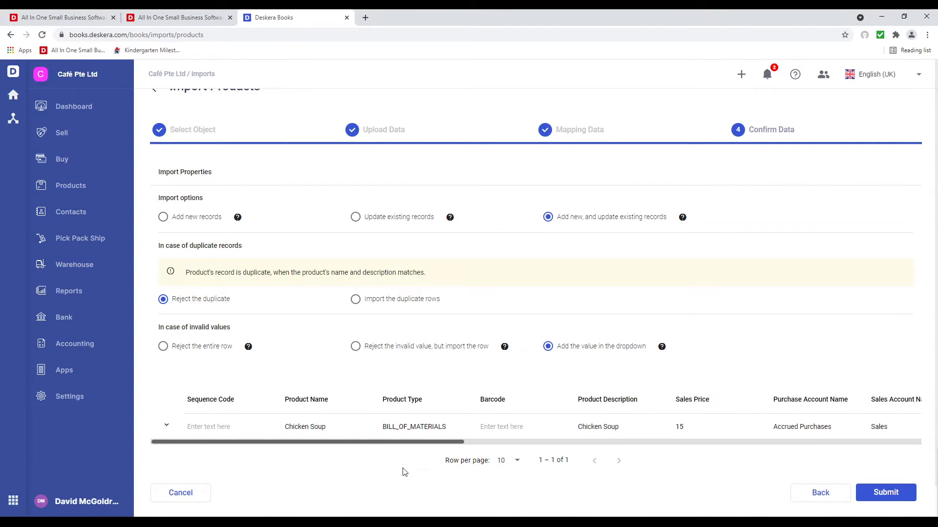
pyautogui.click(167, 425)
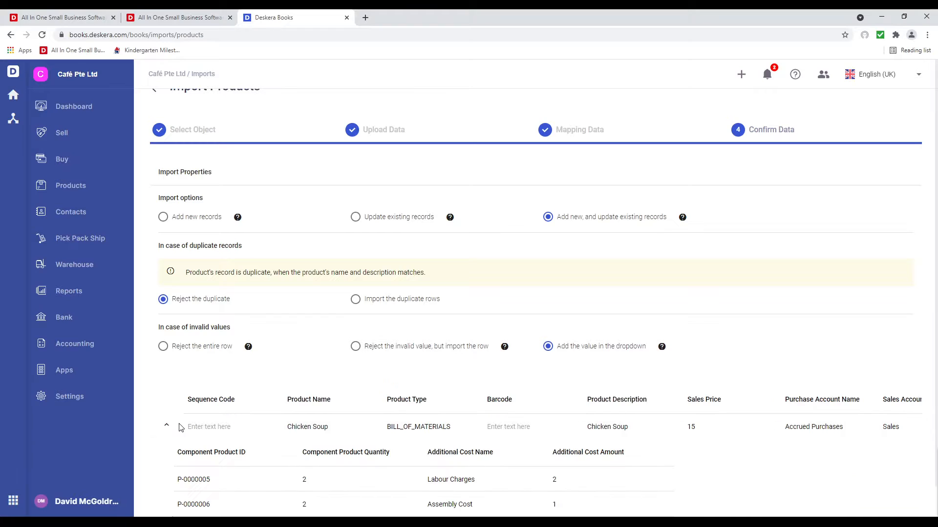
pyautogui.scroll(-4, 288, 415)
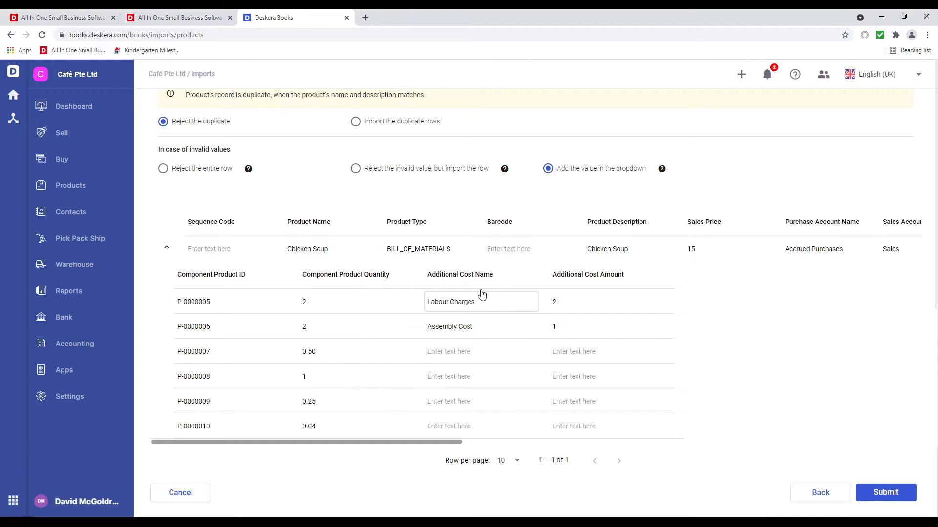
pyautogui.click(577, 300)
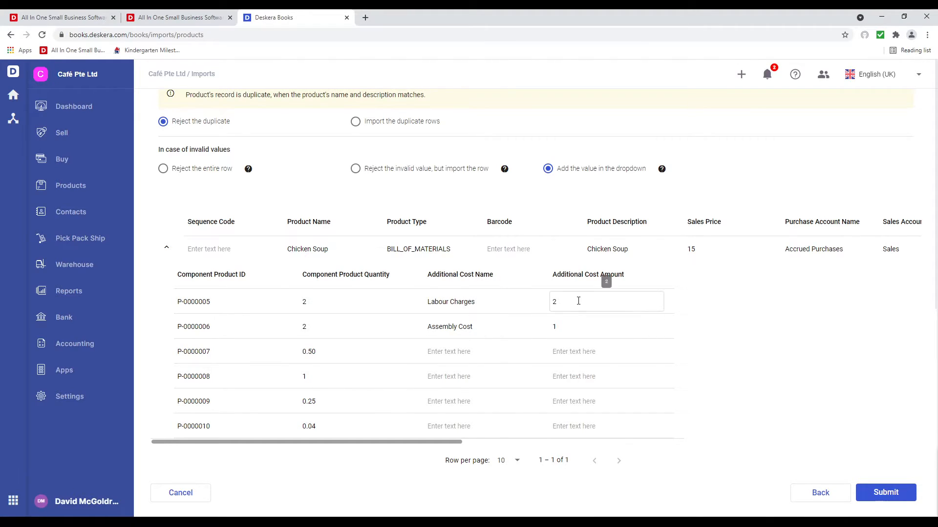
# - Submit the Chicken Soup BOM product import, rejecting duplicates and adding invalid values to the dropdown
pyautogui.click(573, 333)
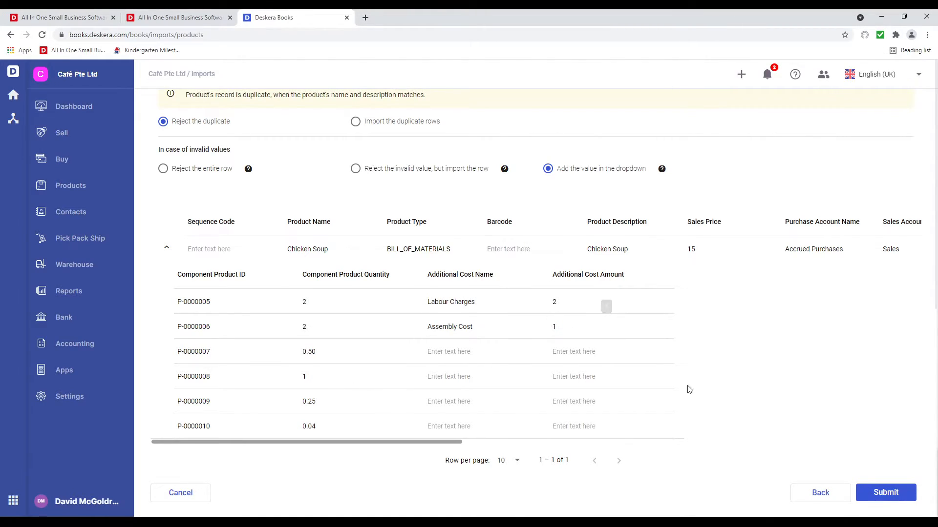
pyautogui.click(897, 499)
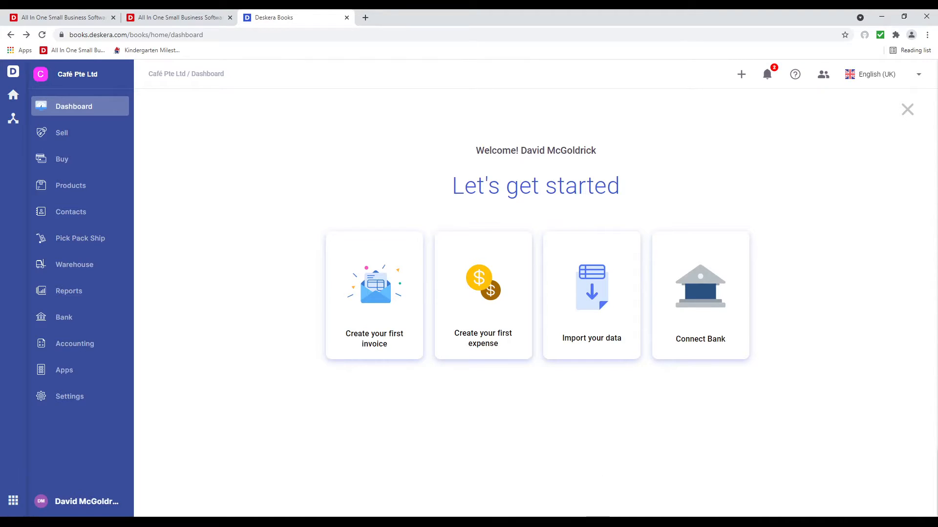
# - Check the record counts of the BOM product, product and contact imports across both pages of the Import Log
pyautogui.click(77, 404)
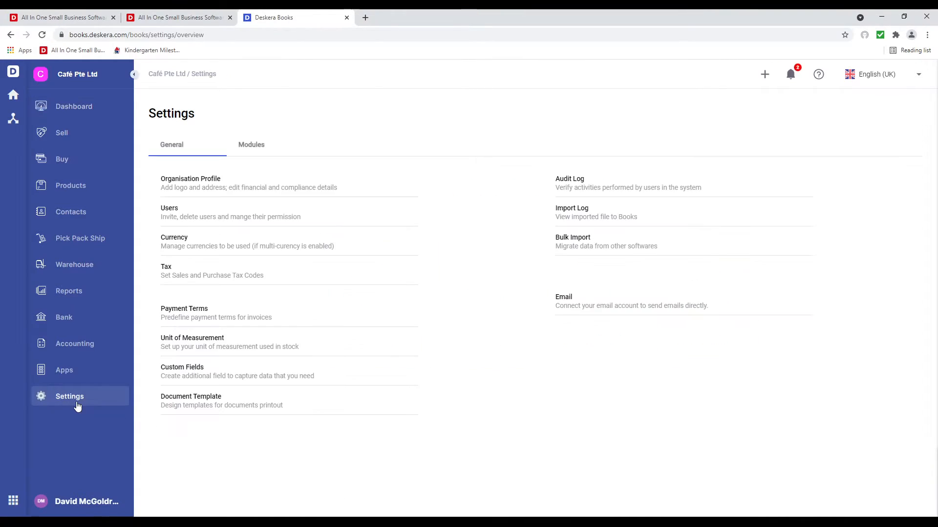
pyautogui.click(581, 209)
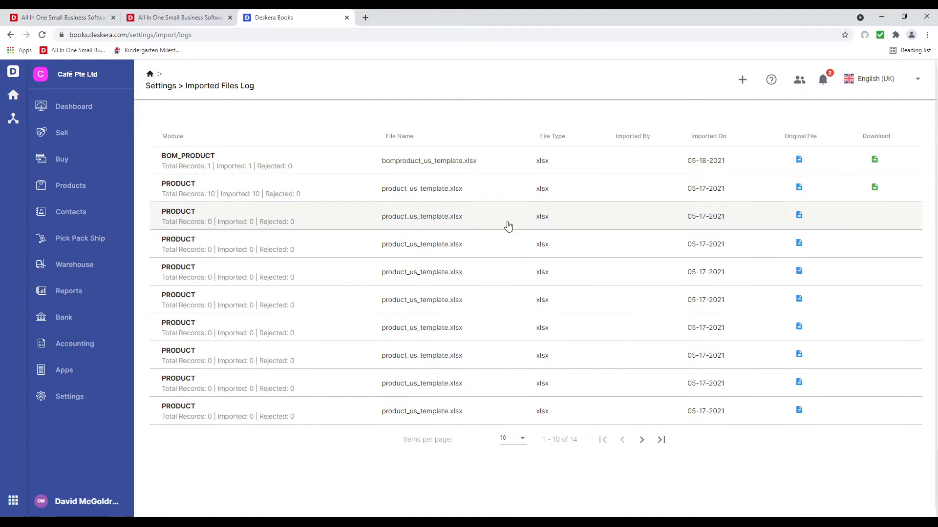
pyautogui.click(642, 440)
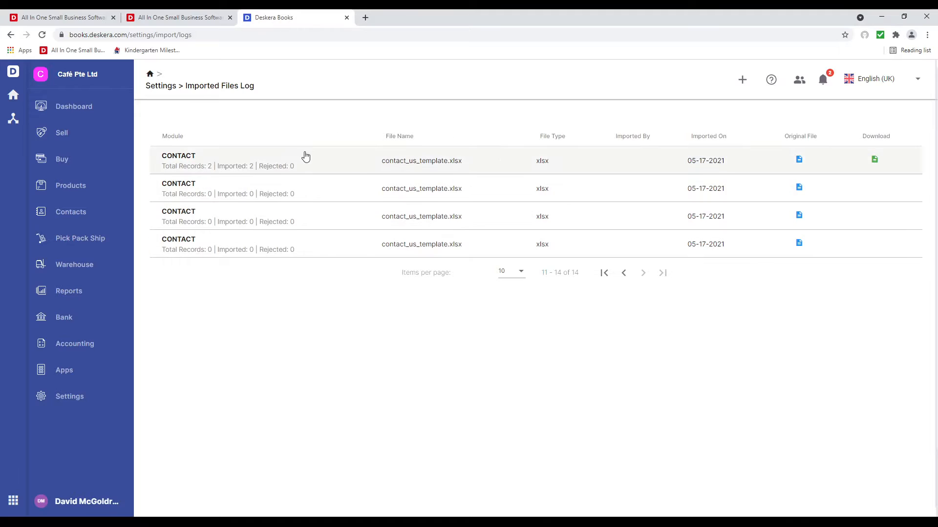
pyautogui.click(621, 275)
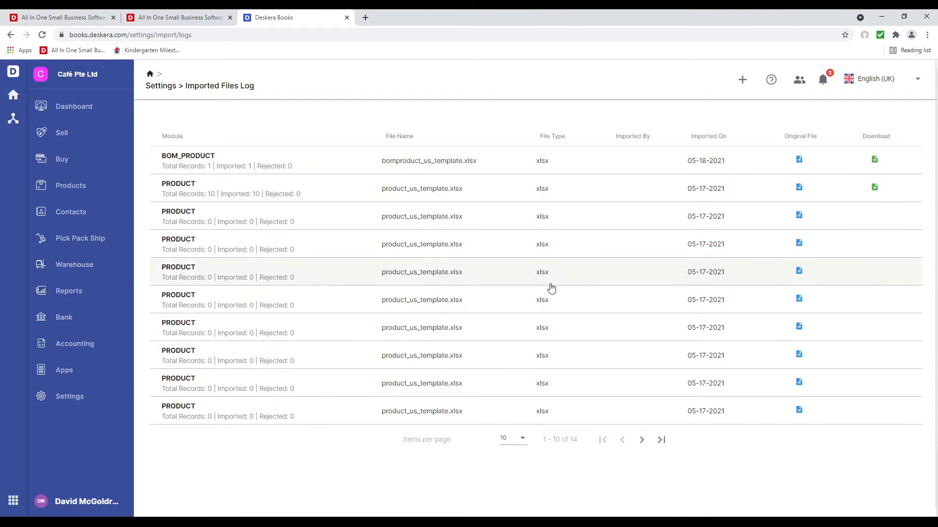
# - Open the organisation profile for editing and keep MM-DD-YYYY as the date format
pyautogui.click(94, 398)
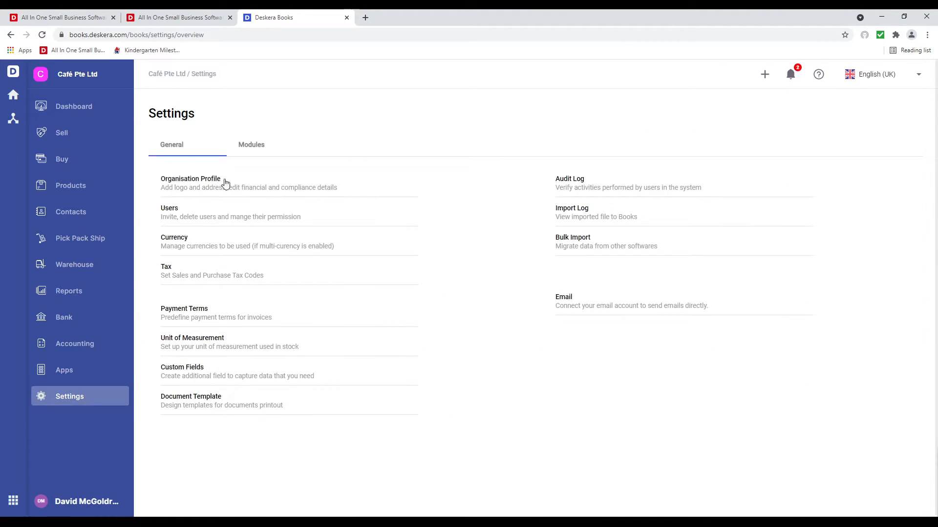
pyautogui.click(205, 183)
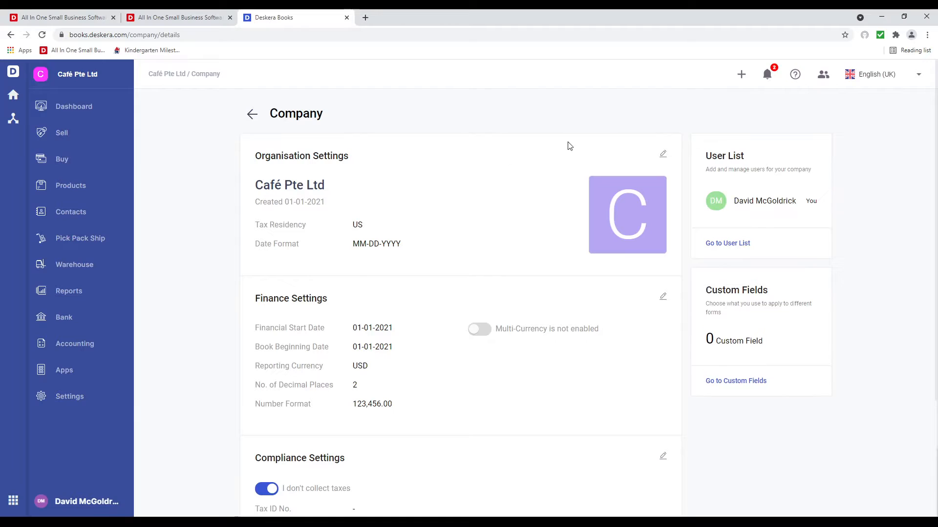
pyautogui.click(663, 154)
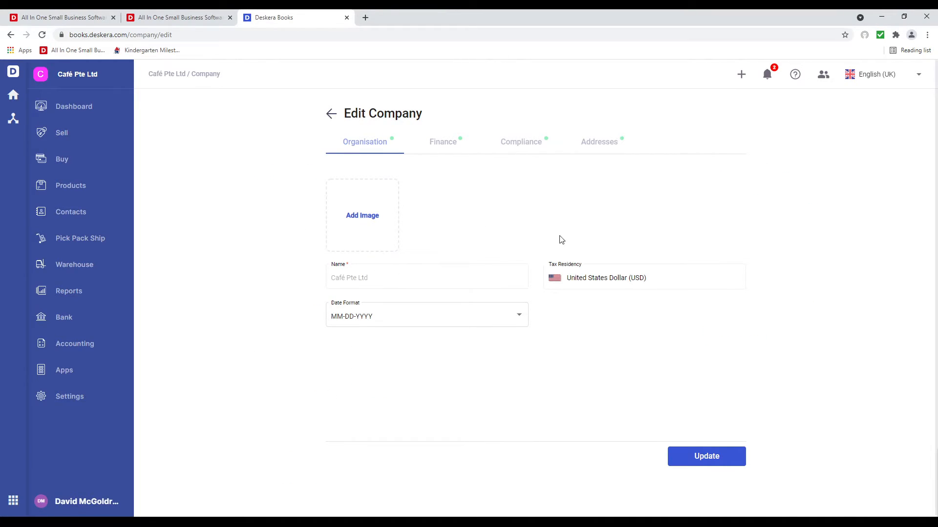
pyautogui.click(520, 326)
pyautogui.click(519, 323)
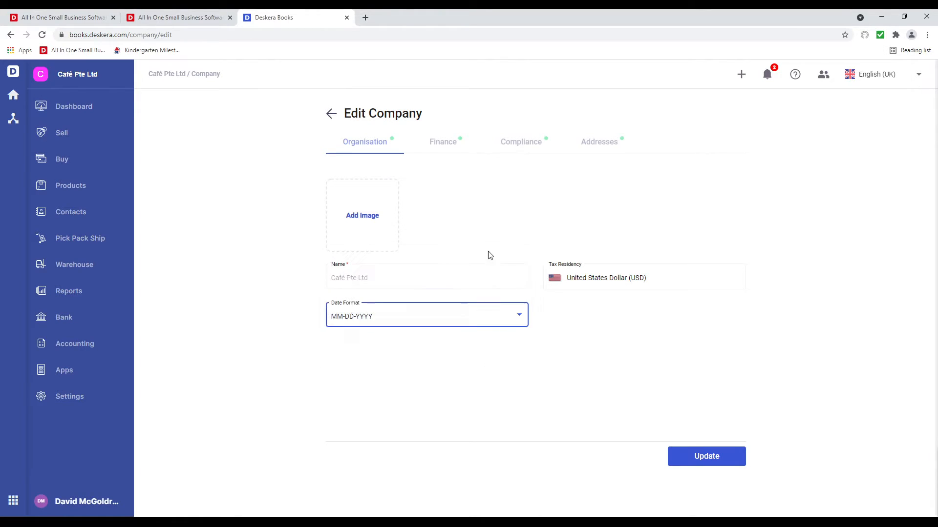
# - Review the decimal place and number format choices in the finance settings, keeping 2 decimal places and 123,456.00
pyautogui.moveTo(449, 149); pyautogui.dragTo(441, 147)
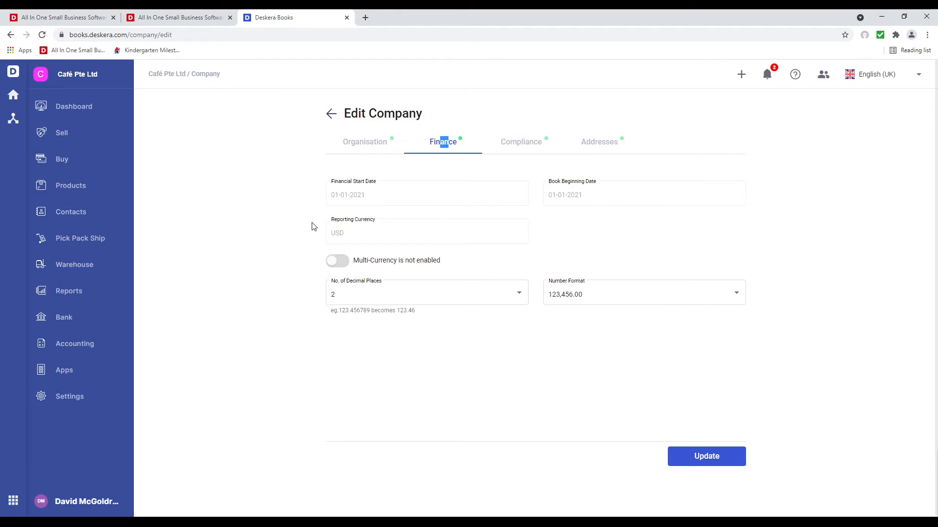
pyautogui.click(459, 301)
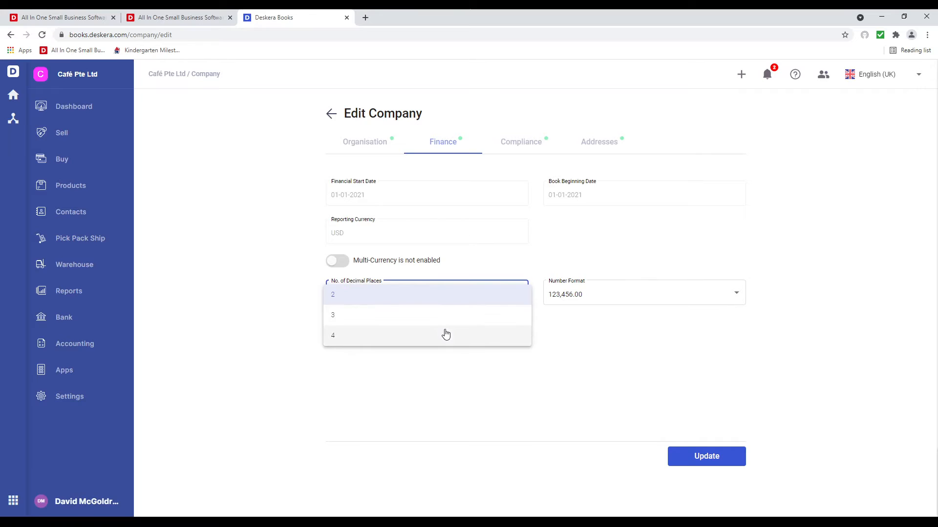
pyautogui.click(441, 297)
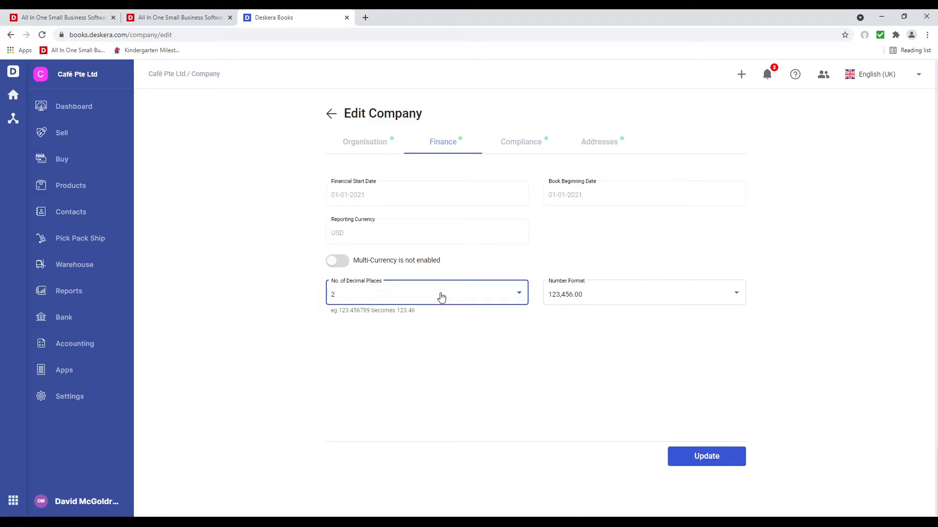
pyautogui.click(441, 297)
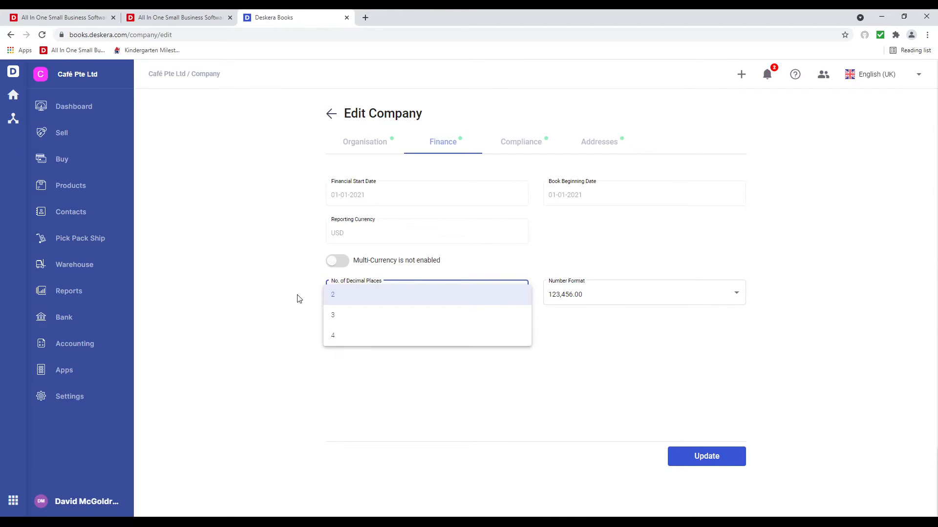
pyautogui.click(345, 294)
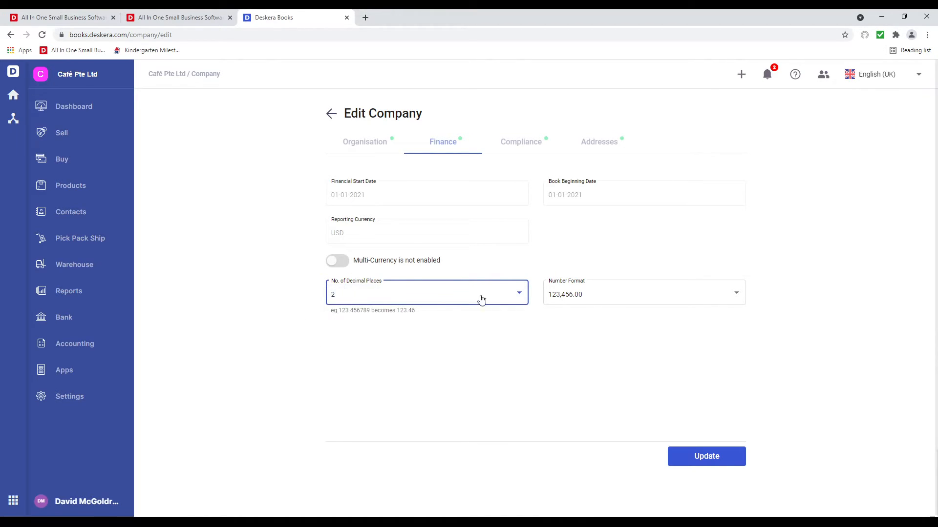
pyautogui.click(609, 298)
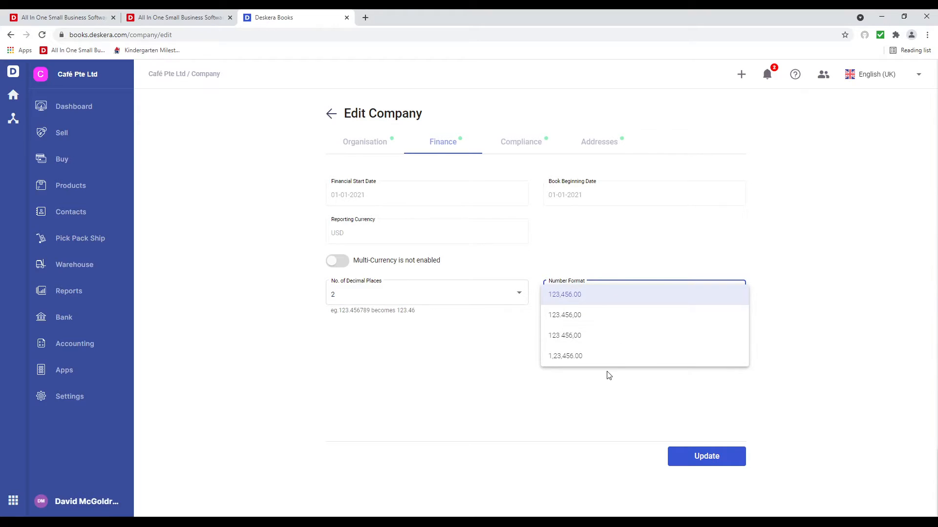
pyautogui.click(600, 297)
# - Enable multi-currency for the company and add the Canadian Dollar
pyautogui.click(337, 261)
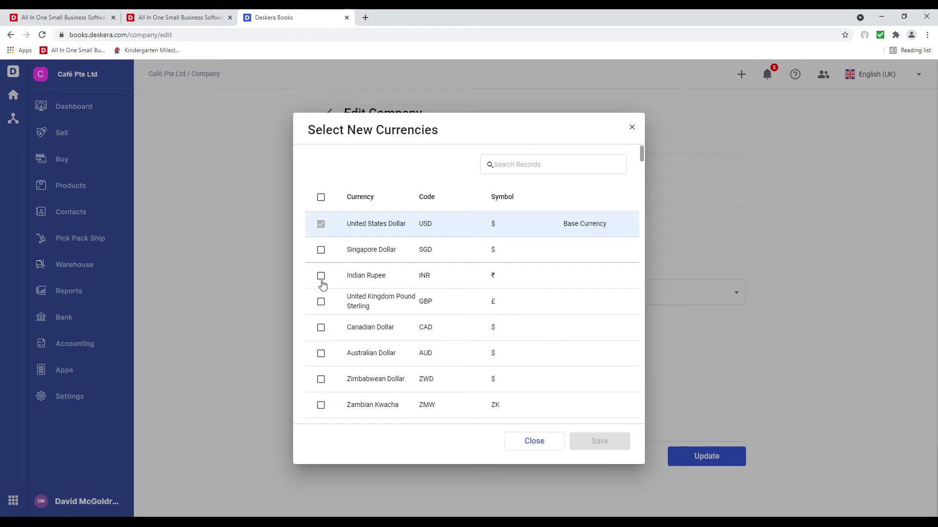
pyautogui.click(321, 328)
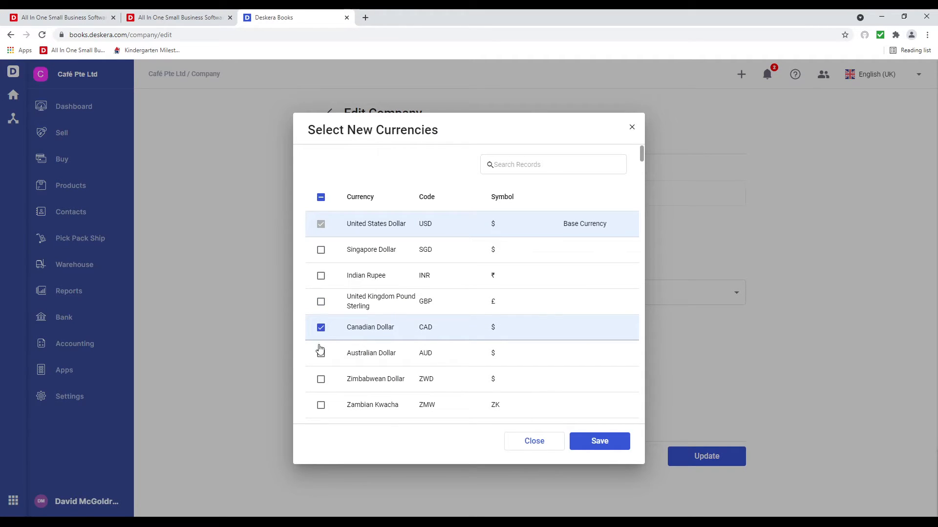
pyautogui.click(616, 447)
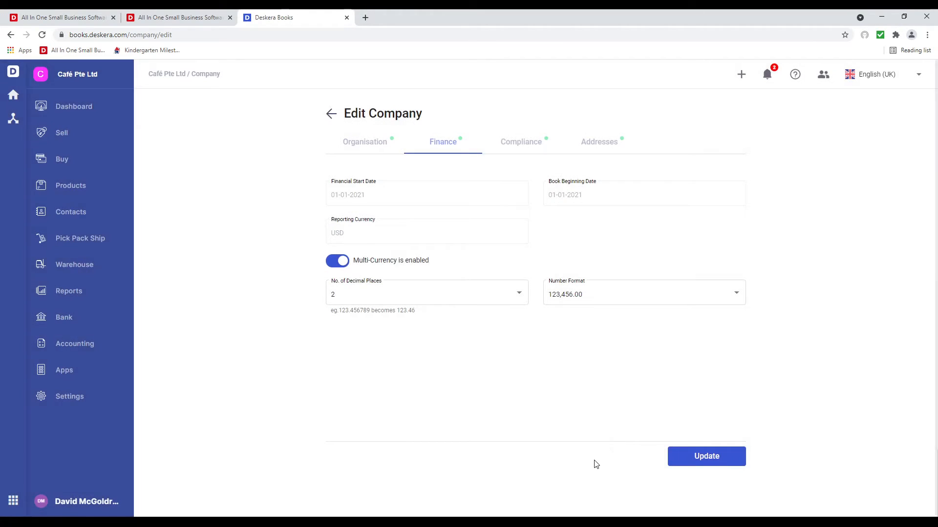
# - In the compliance settings, turn off "I don't collect taxes", enter the tax ID number and add California as a tax collection state
pyautogui.click(518, 148)
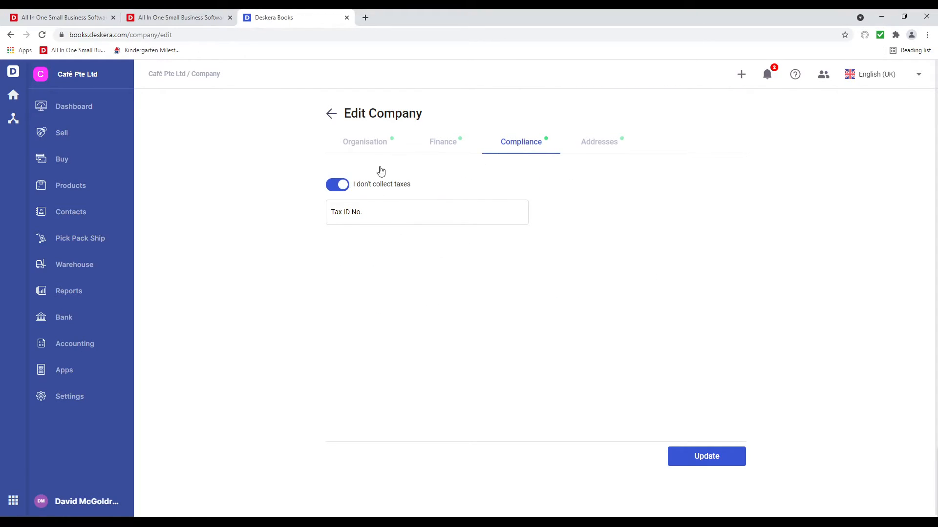
pyautogui.click(334, 190)
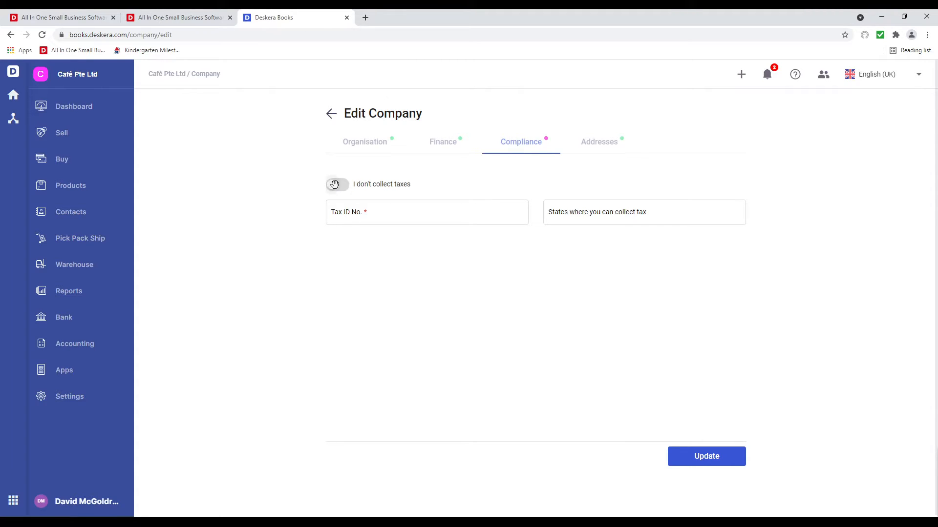
pyautogui.click(401, 216)
pyautogui.write('2342342342')
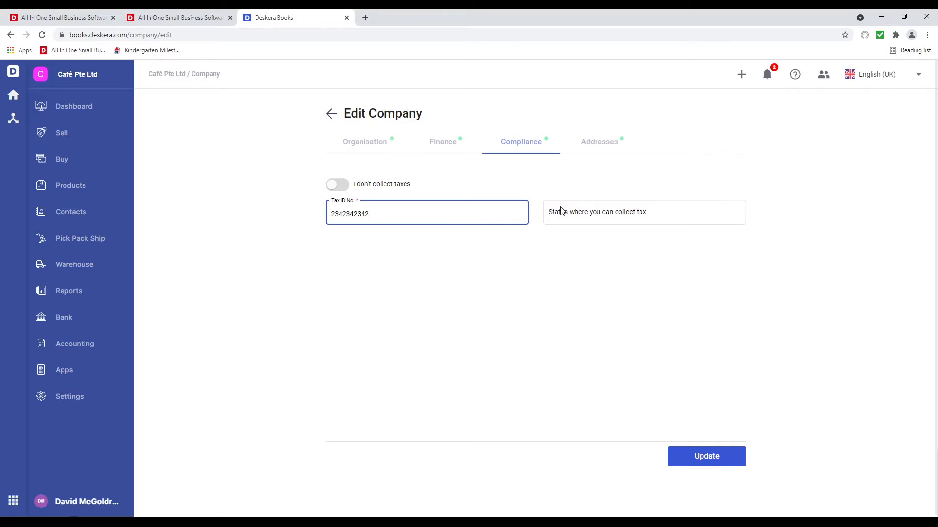
pyautogui.click(580, 212)
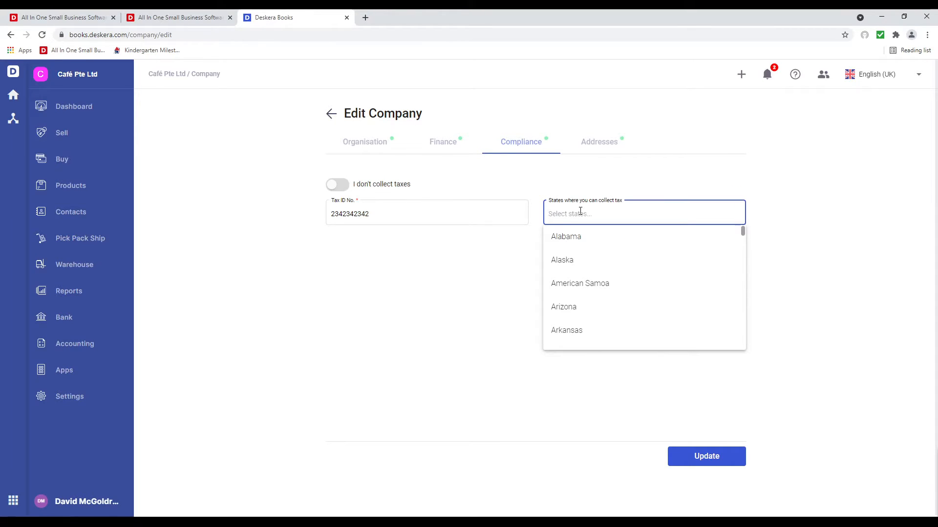
pyautogui.write('cal')
pyautogui.click(568, 236)
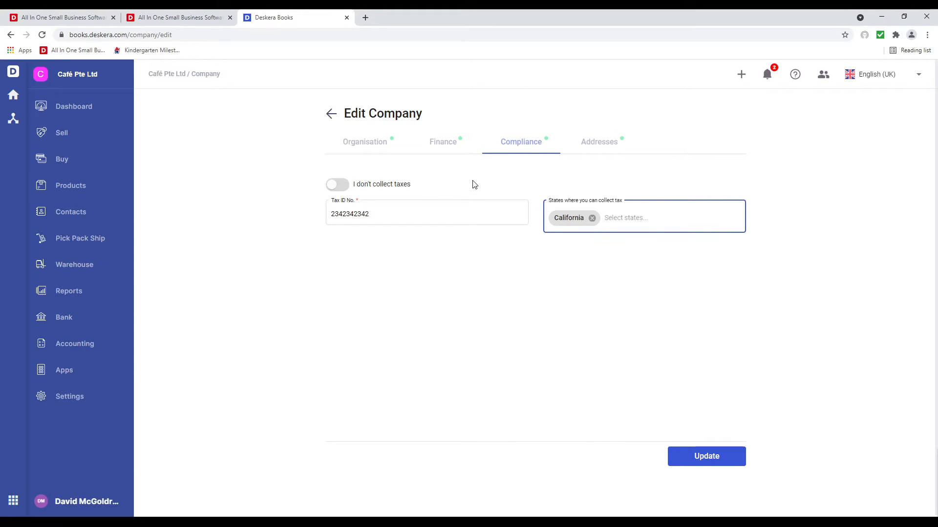
# - Fill in the company's street address, choose California as the state, and save the company changes including compliance
pyautogui.click(606, 141)
pyautogui.click(448, 214)
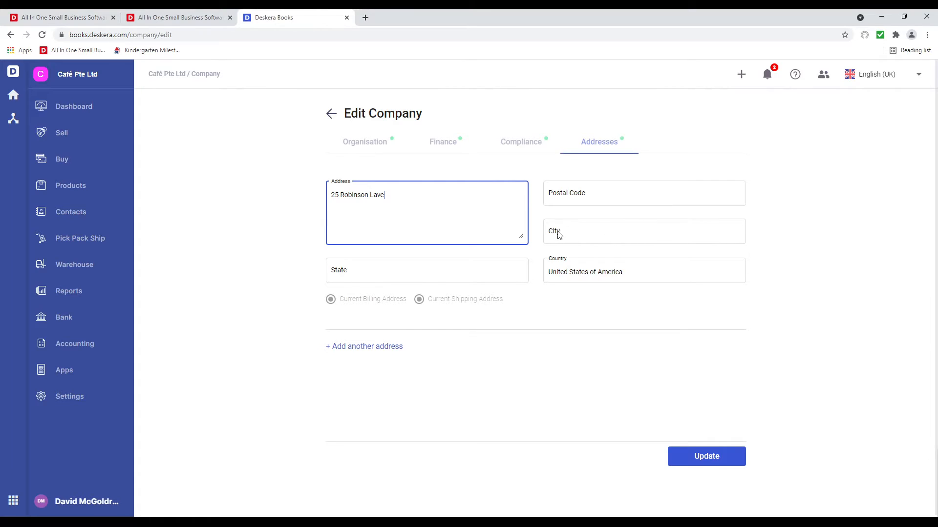
pyautogui.click(467, 270)
pyautogui.write('Cal')
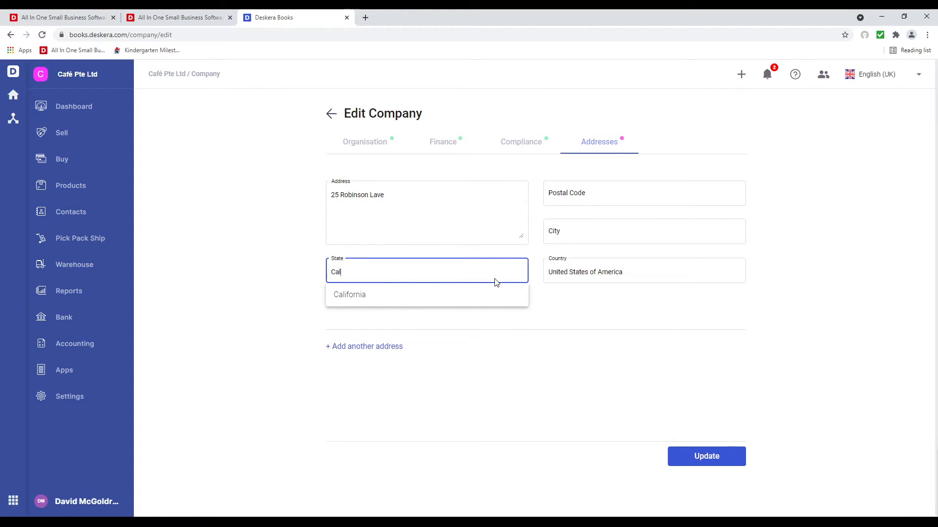
pyautogui.click(438, 291)
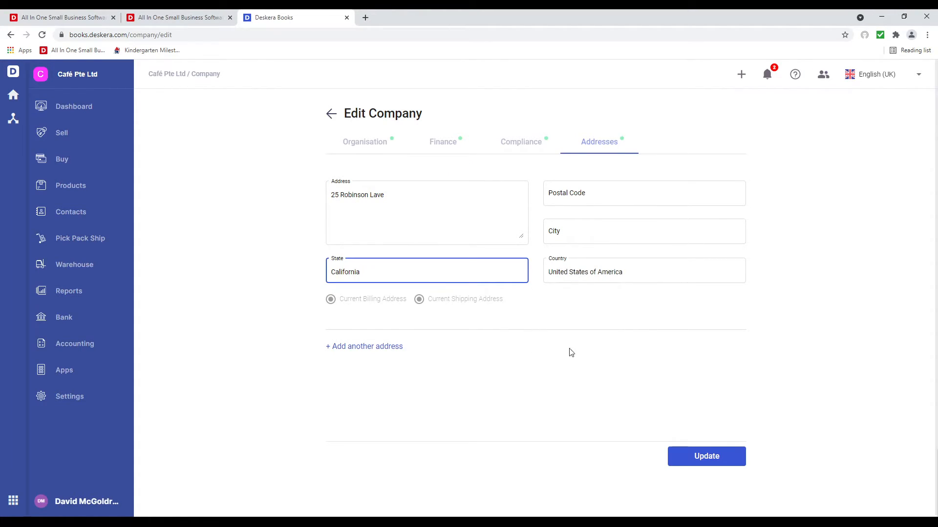
pyautogui.click(716, 458)
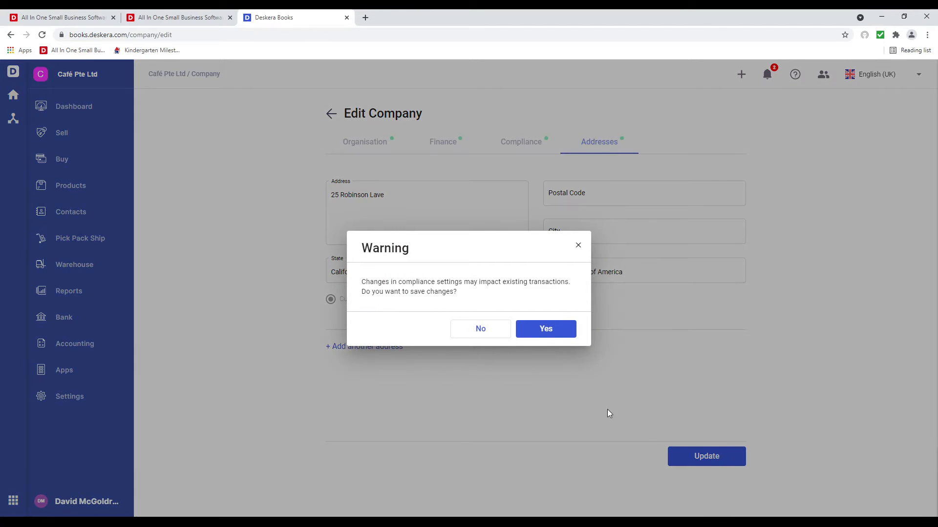
pyautogui.click(551, 334)
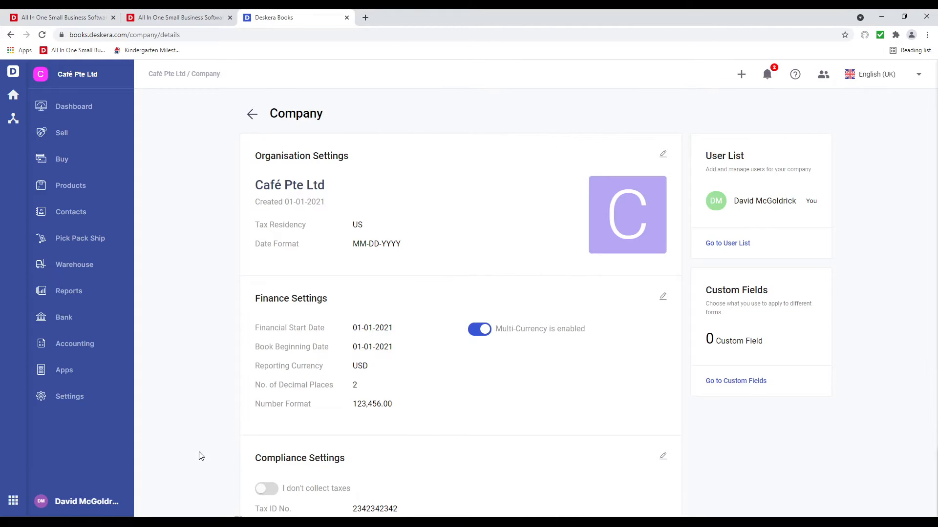
# - Rename the primary warehouse as LA Pantry and accept updating its prior transactions
pyautogui.click(96, 266)
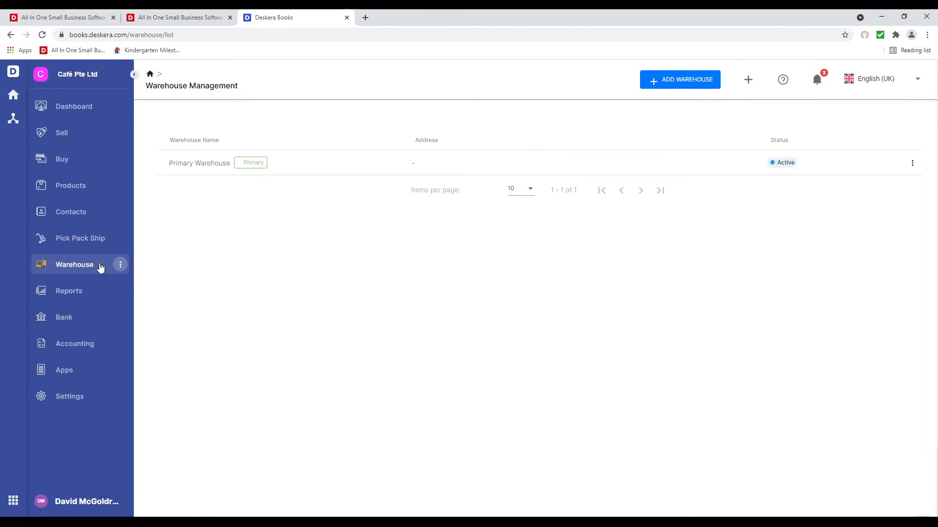
pyautogui.click(906, 164)
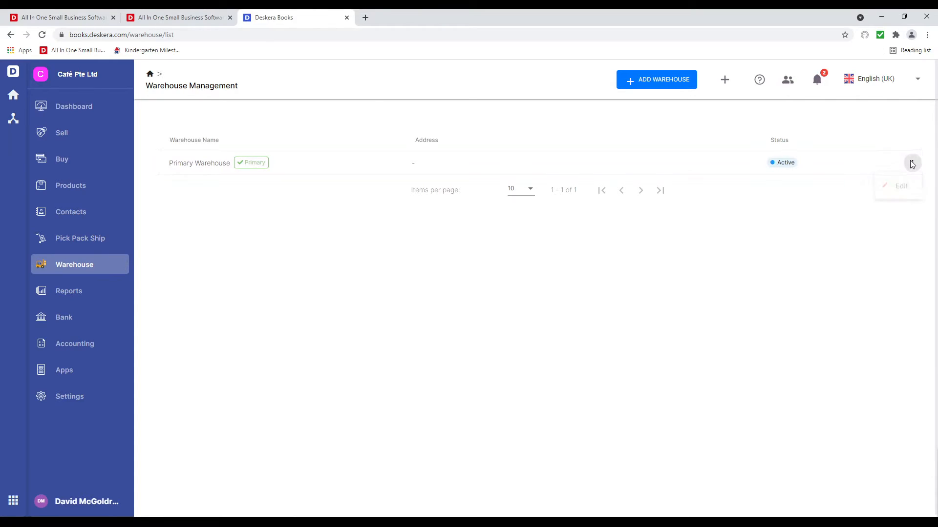
pyautogui.click(890, 185)
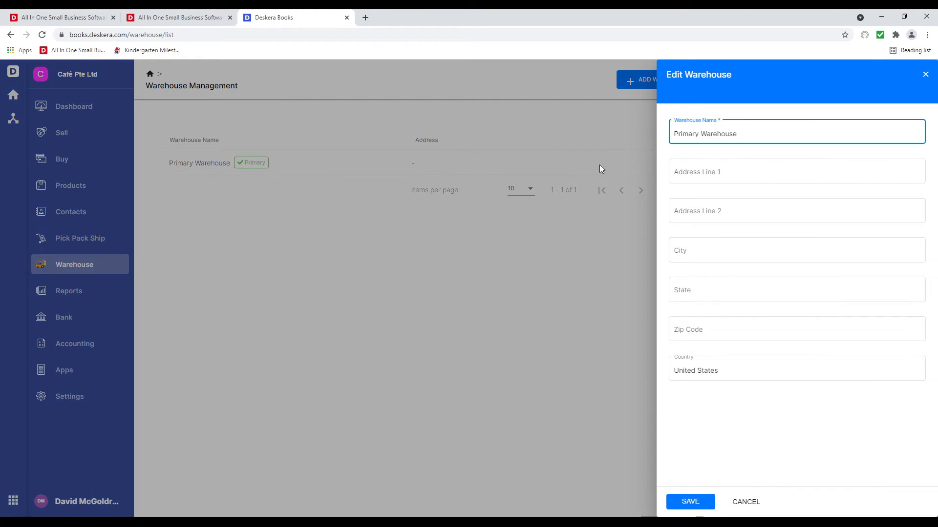
pyautogui.moveTo(752, 132); pyautogui.dragTo(616, 146)
pyautogui.write('LA Pantry')
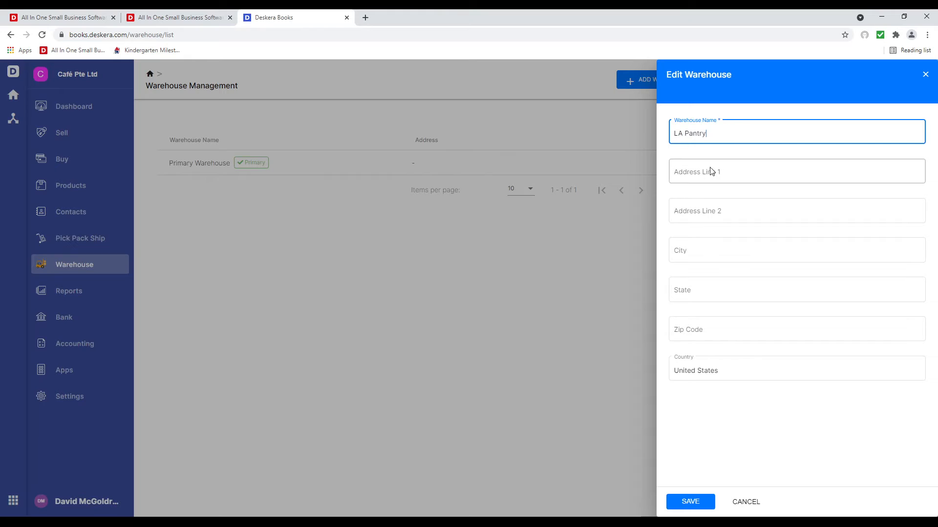
pyautogui.click(695, 502)
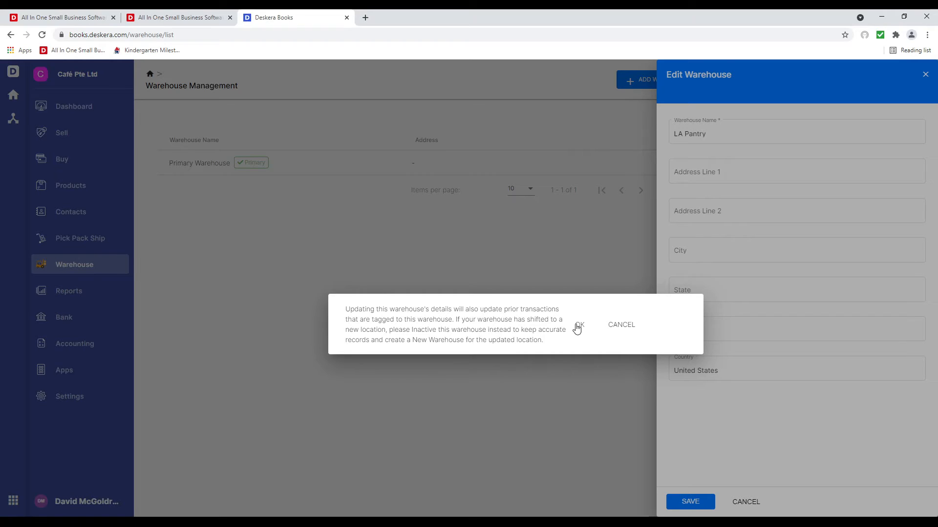
pyautogui.click(577, 326)
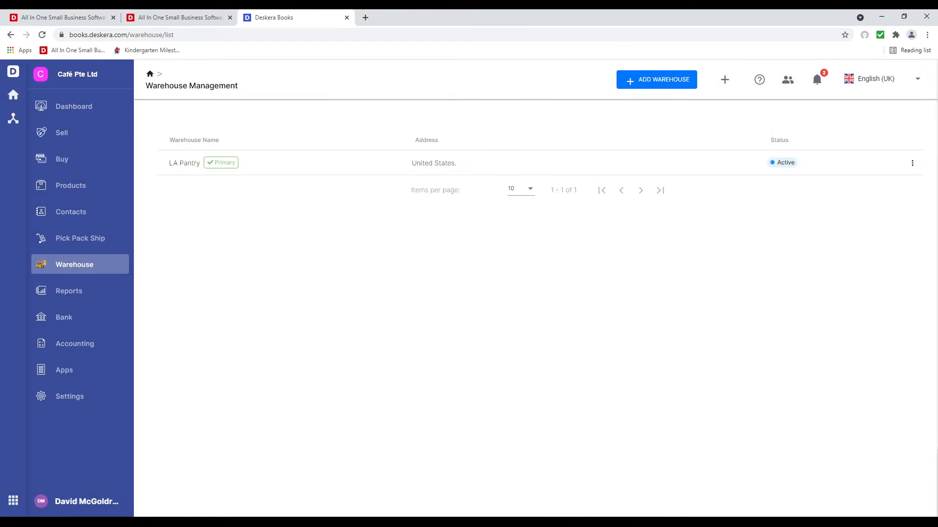
# - Add a new warehouse named Fresno Pantry and save it
pyautogui.click(655, 81)
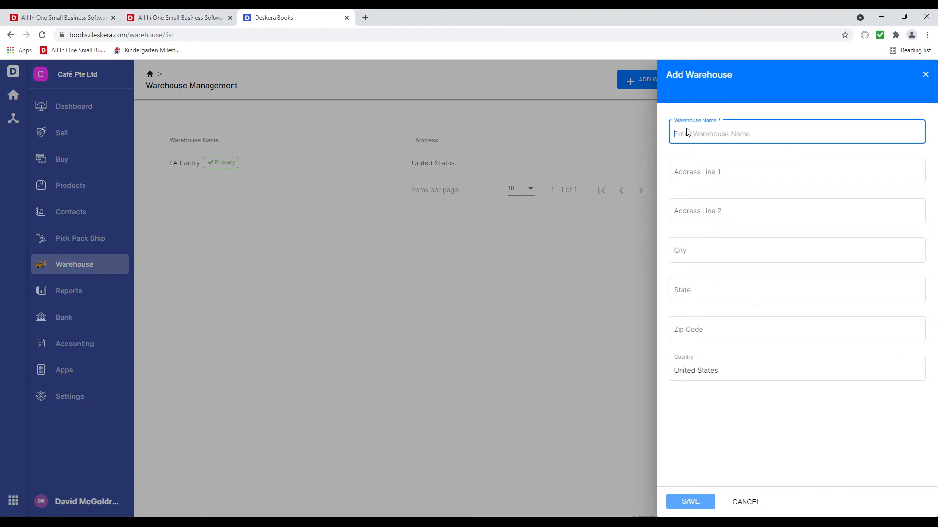
pyautogui.write('Fresno Pantry')
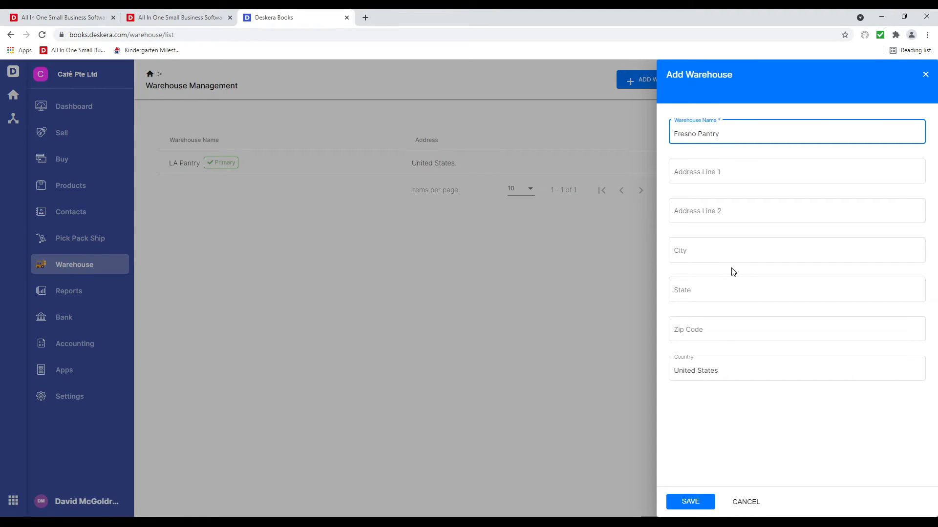
pyautogui.click(697, 507)
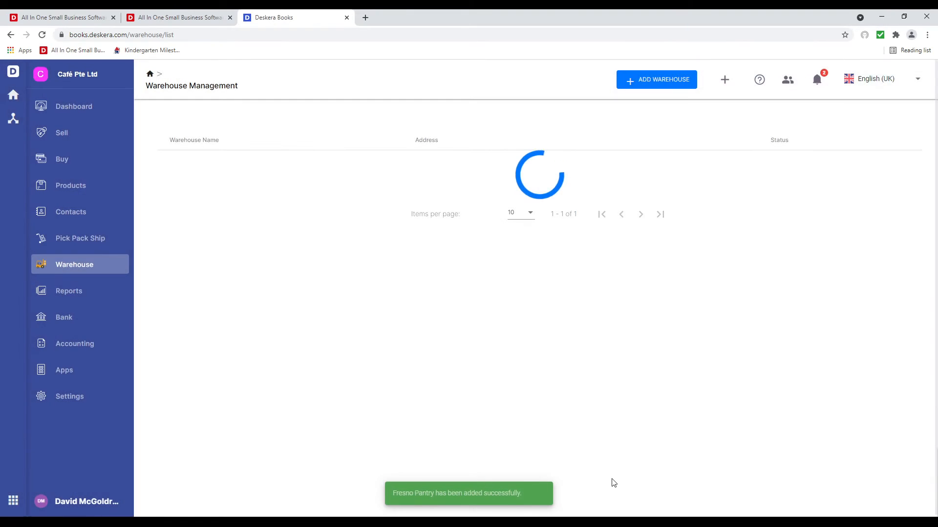
# - Create a tracked product named Milk with advanced batch tracking enabled, save it and postpone adding the tracking numbers
pyautogui.click(90, 191)
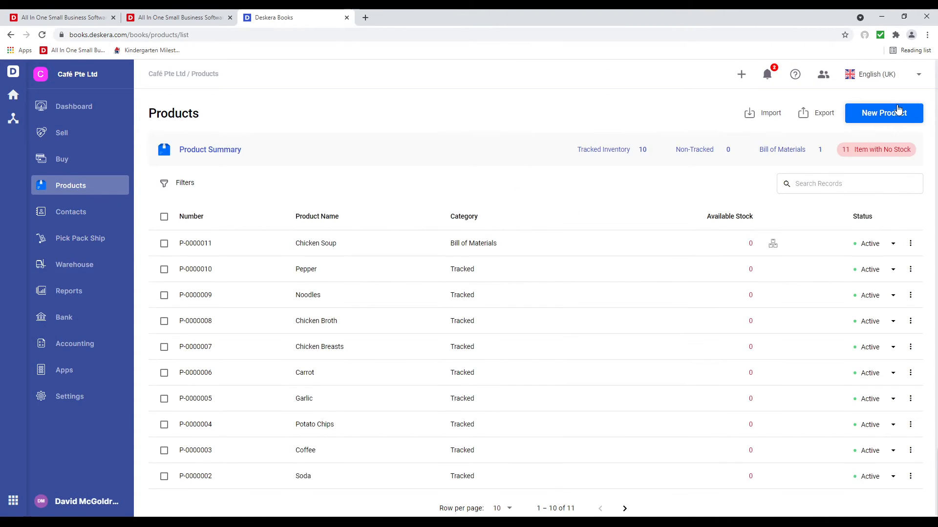
pyautogui.click(898, 114)
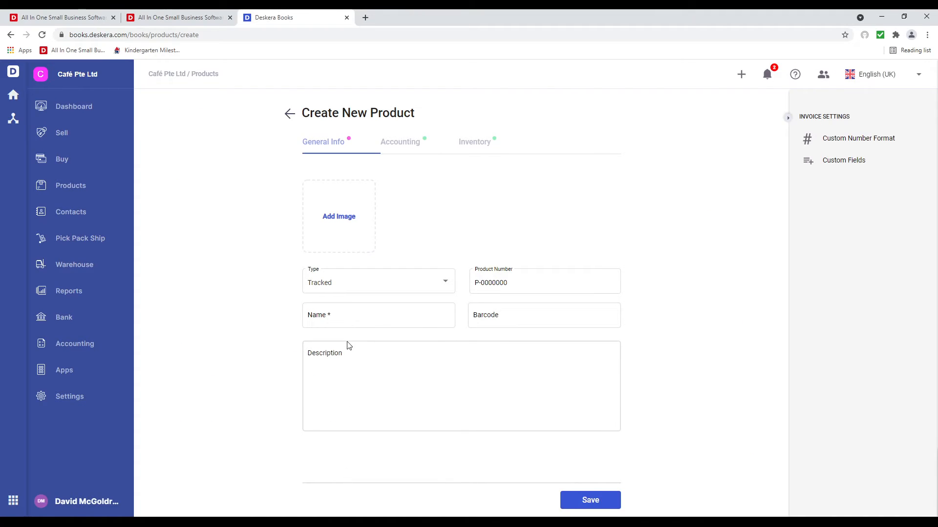
pyautogui.click(348, 320)
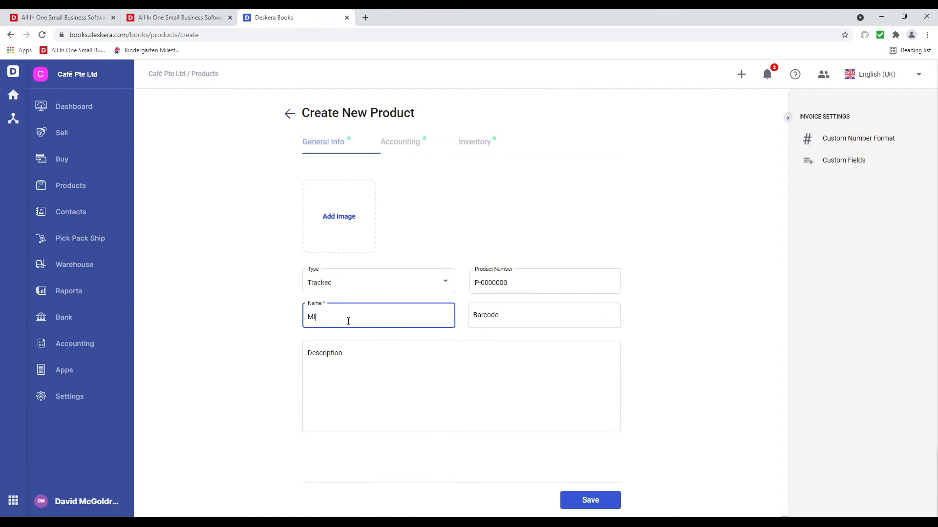
pyautogui.click(399, 144)
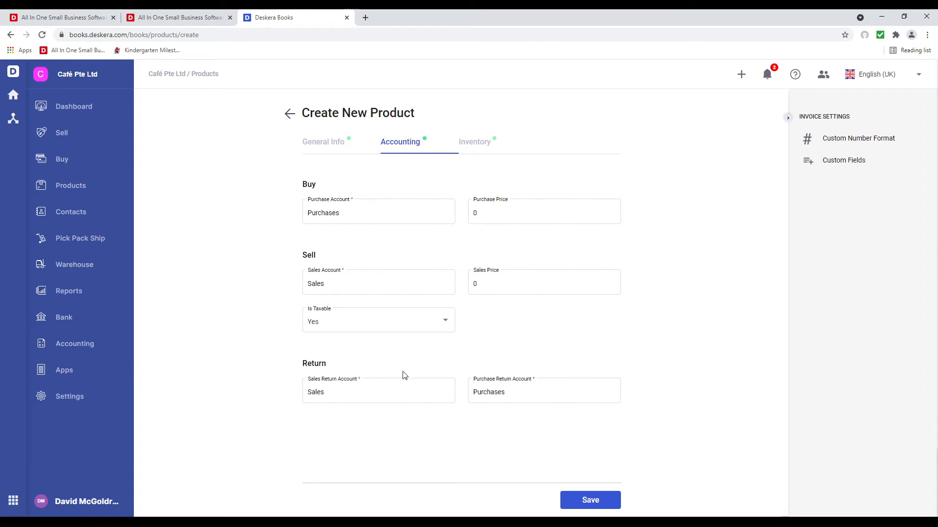
pyautogui.click(488, 145)
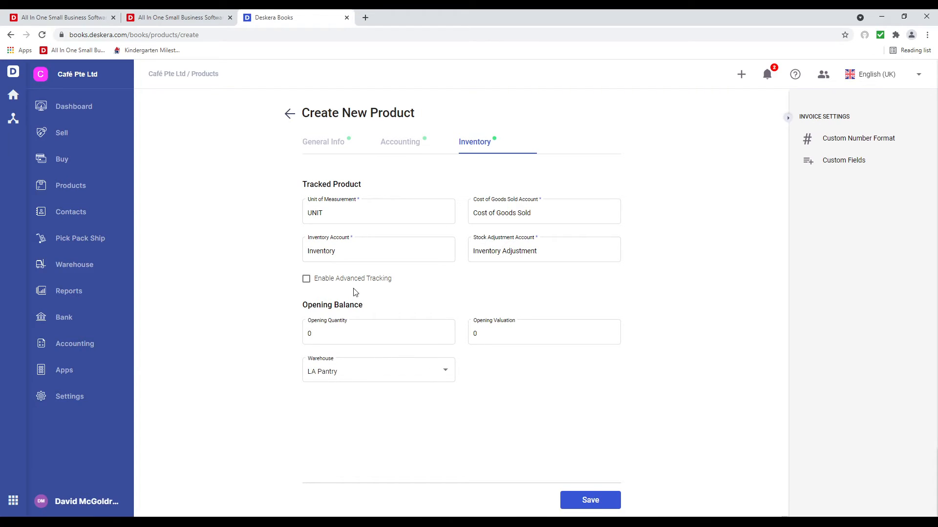
pyautogui.click(306, 278)
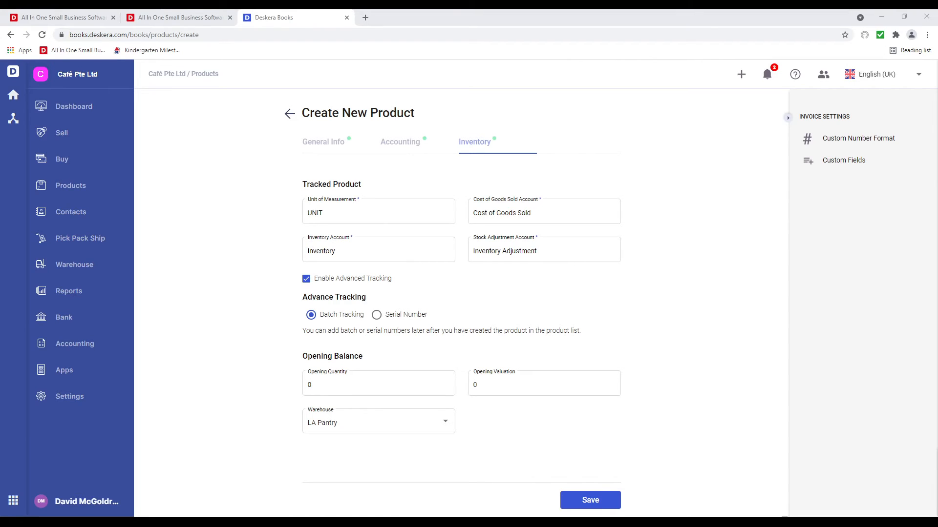
pyautogui.click(600, 508)
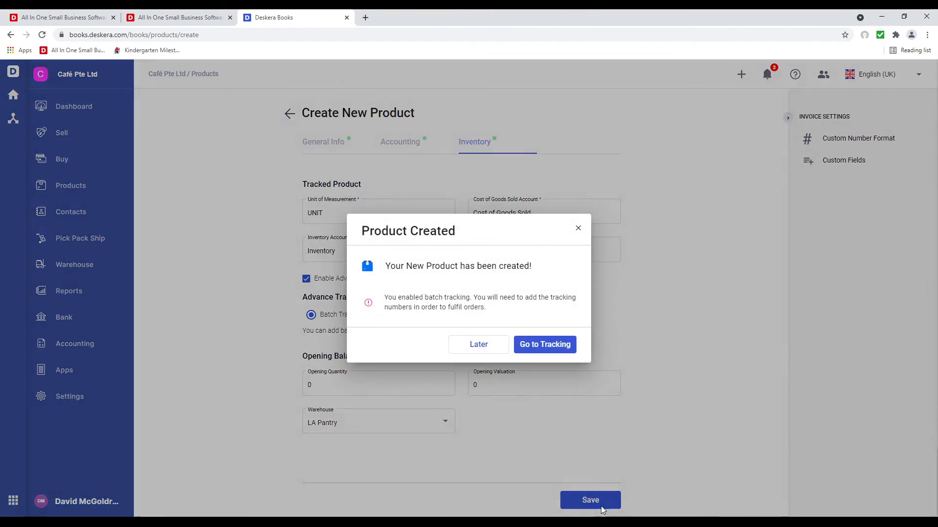
pyautogui.click(484, 342)
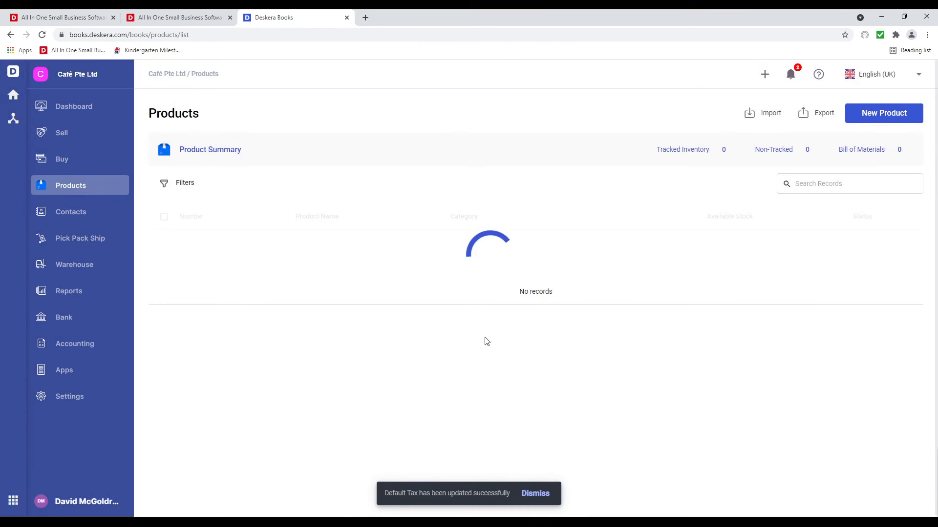
# - View the company's Opening Balances in the accounting area
pyautogui.click(104, 347)
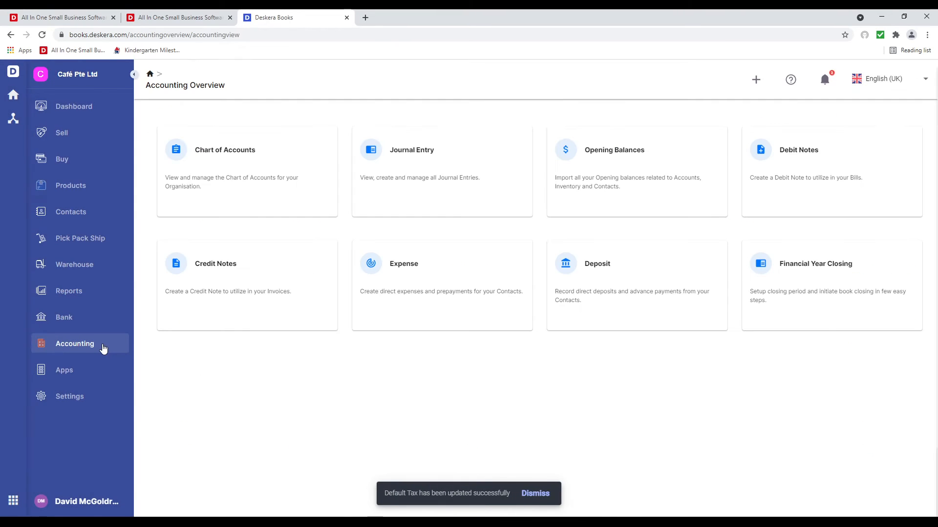
pyautogui.click(593, 215)
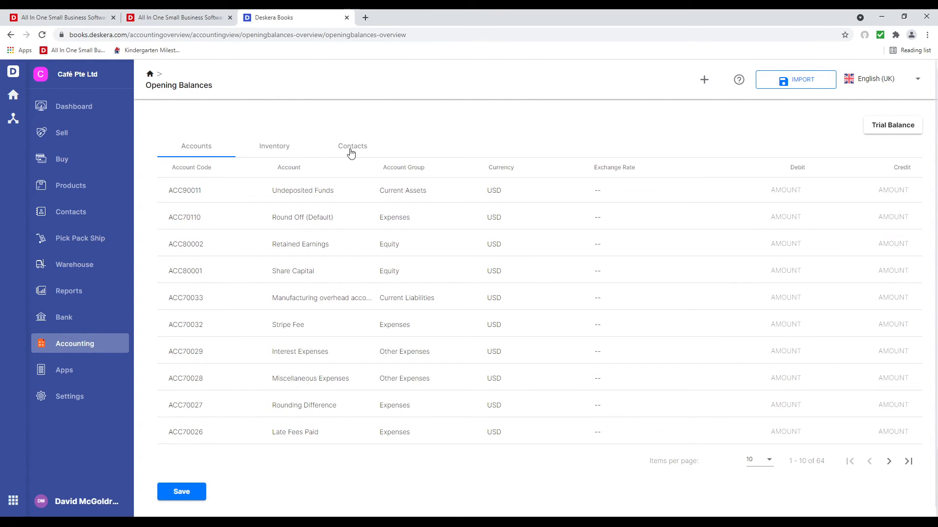
# - Open the app marketplace and look through the featured payment, e-commerce, shipment tracking, inventory and integration apps
pyautogui.click(100, 375)
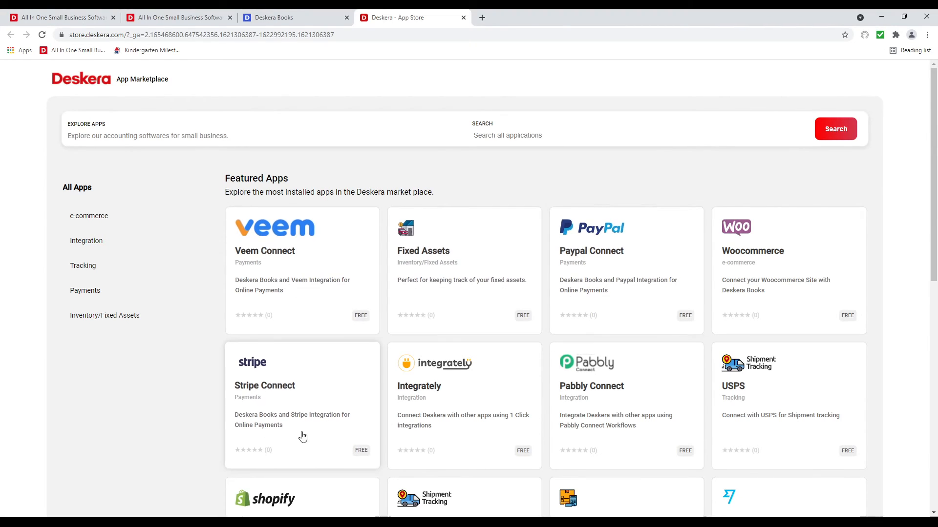
pyautogui.scroll(-3, 635, 430)
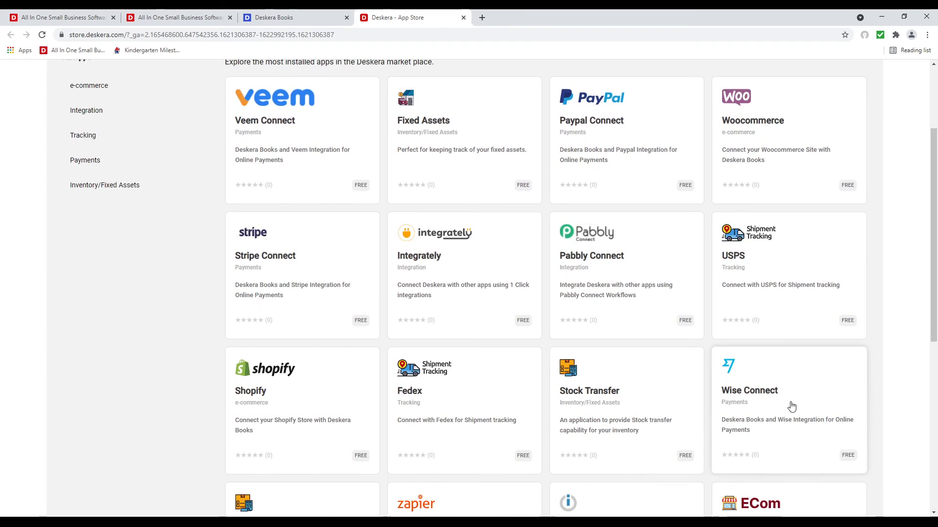
pyautogui.scroll(-3, 469, 452)
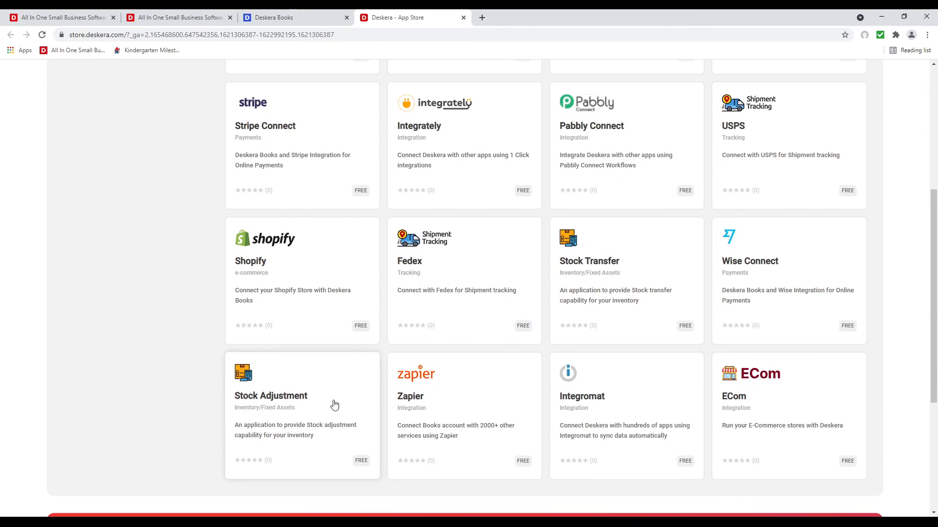
pyautogui.scroll(4, 519, 387)
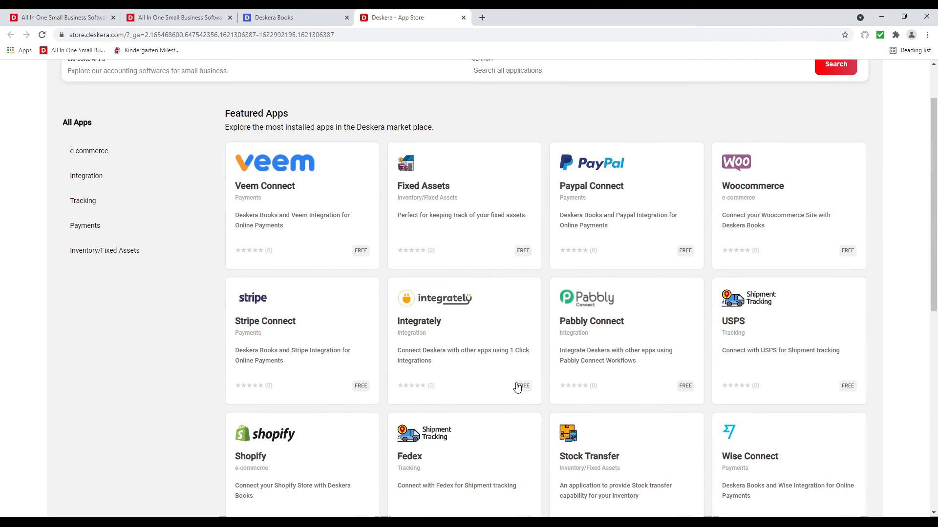
pyautogui.scroll(2, 490, 247)
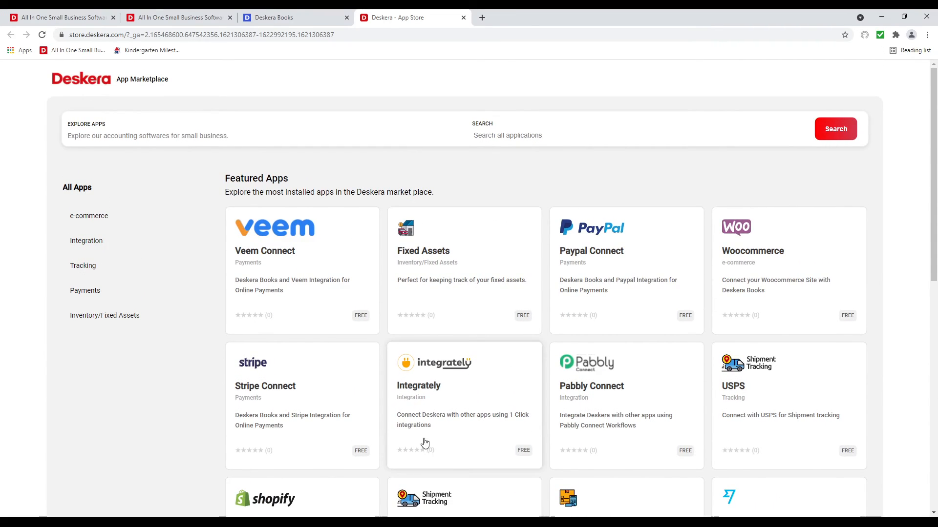
pyautogui.scroll(-5, 602, 447)
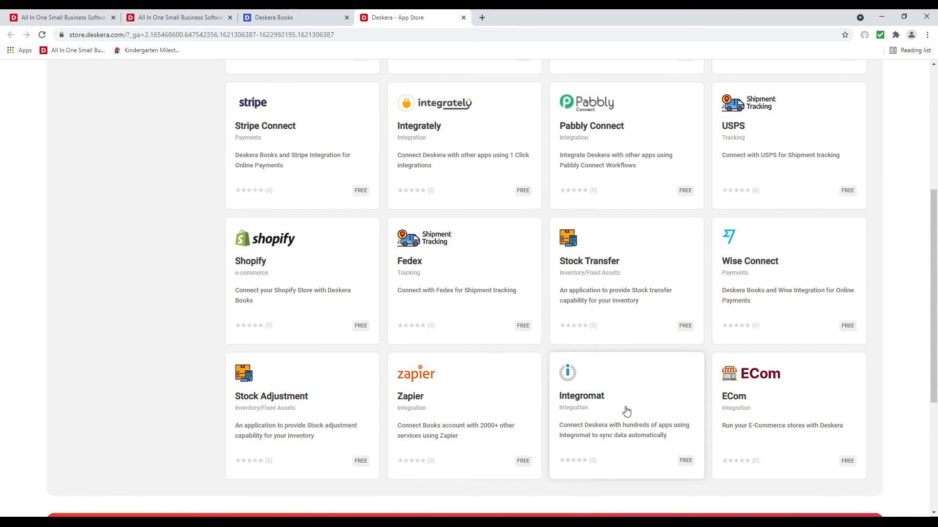
pyautogui.scroll(5, 627, 440)
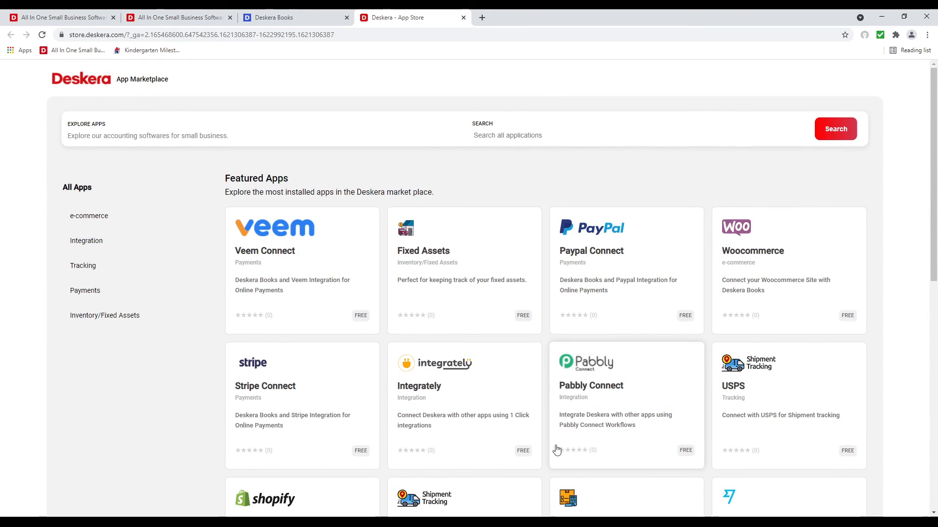
pyautogui.scroll(-5, 488, 420)
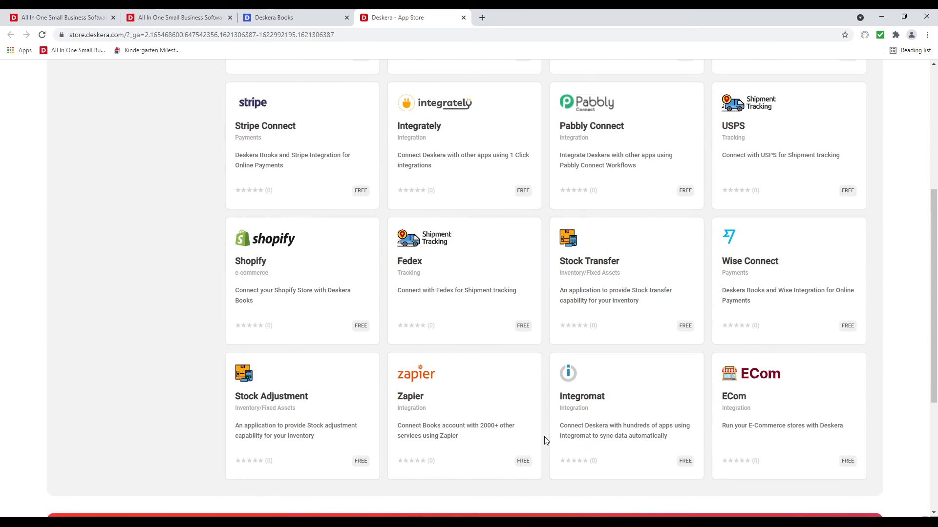
pyautogui.scroll(5, 544, 437)
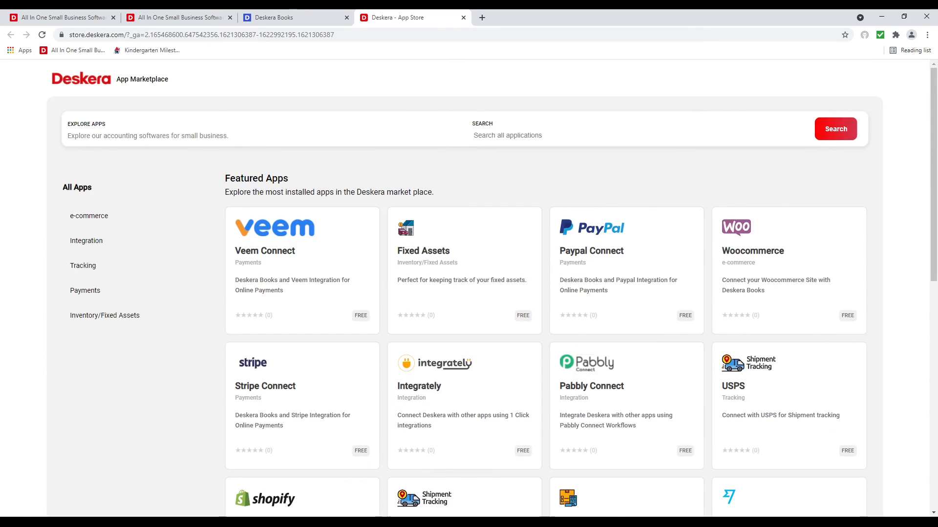
# - Return to Deskera Books, open the Stock Availability By Warehouse report and expand Carrot to see its stock per warehouse
pyautogui.click(307, 22)
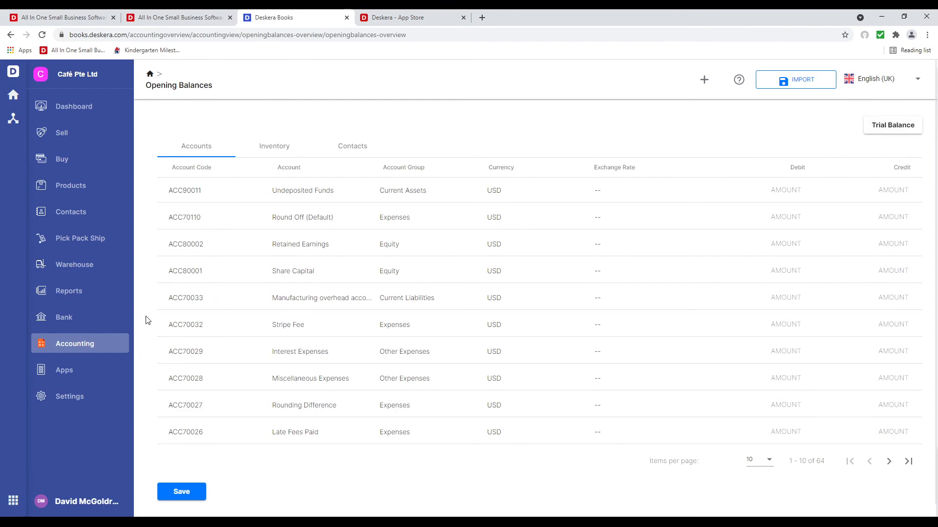
pyautogui.click(96, 294)
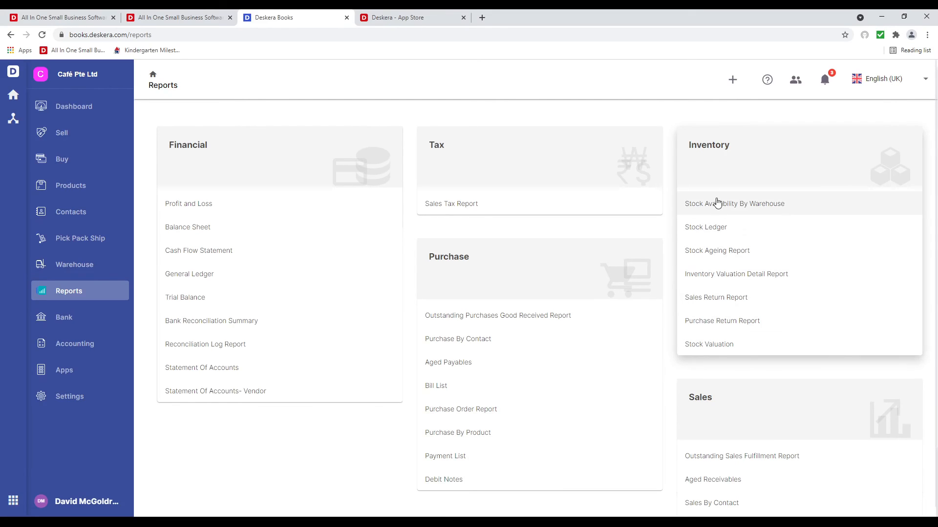
pyautogui.click(778, 211)
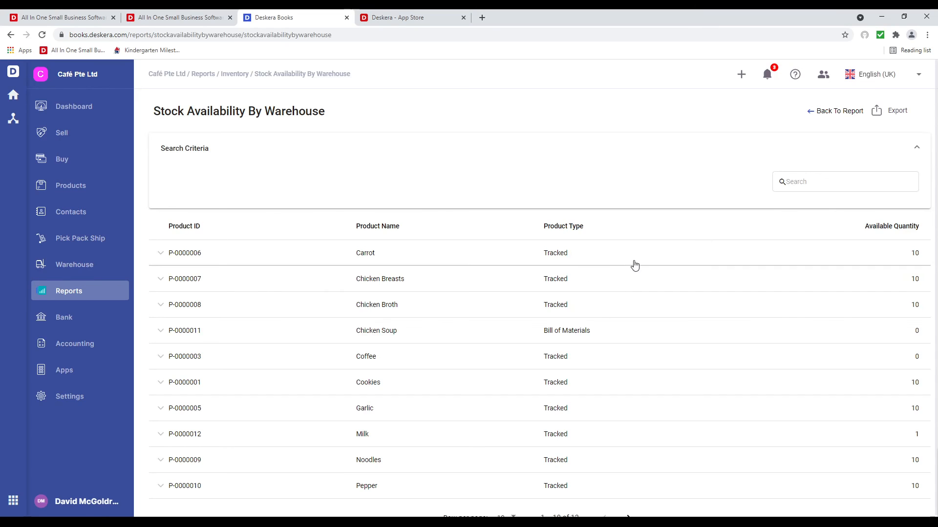
pyautogui.click(632, 259)
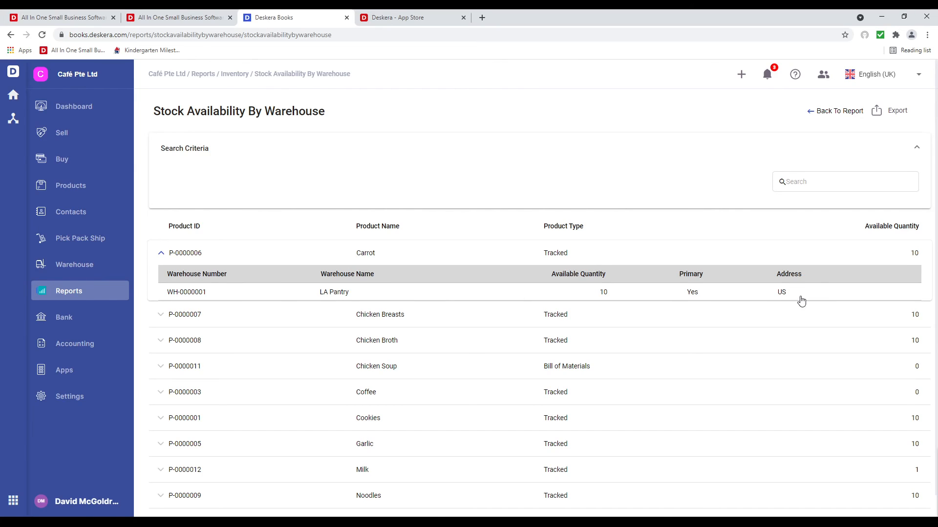
# - View the Stock Ledger and the Stock Ageing Report, and return to the reports overview
pyautogui.click(92, 294)
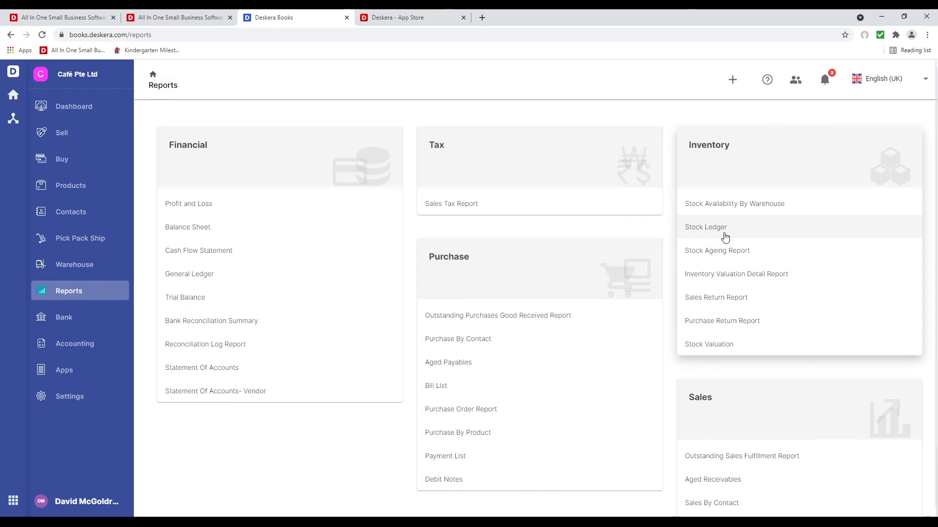
pyautogui.click(725, 238)
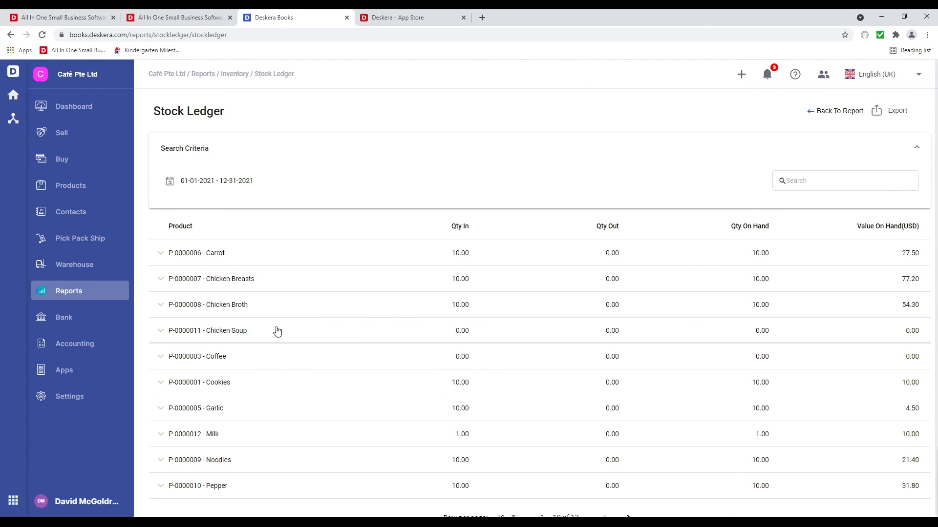
pyautogui.click(89, 294)
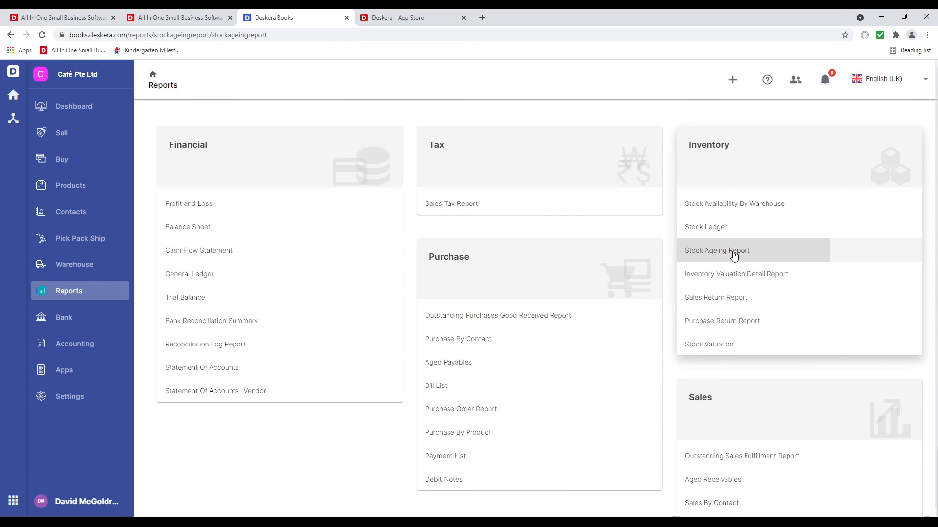
pyautogui.click(733, 254)
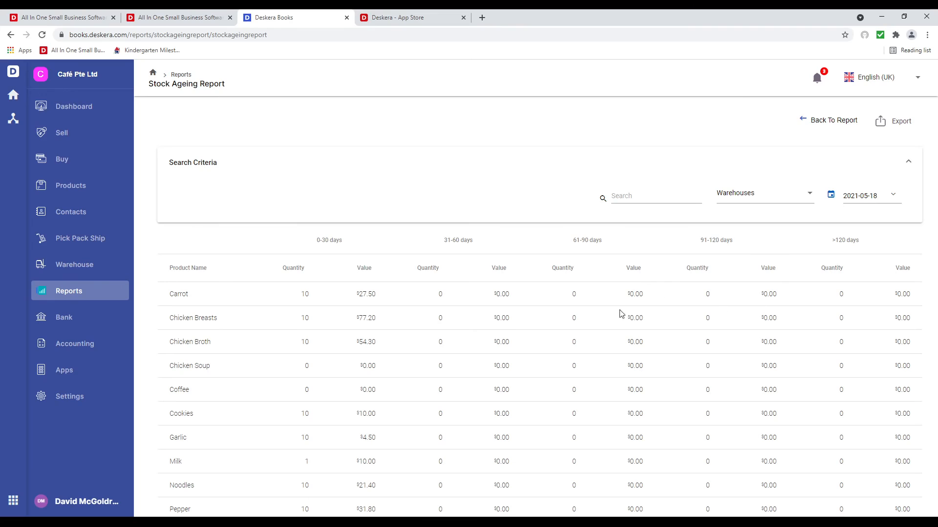
pyautogui.click(109, 301)
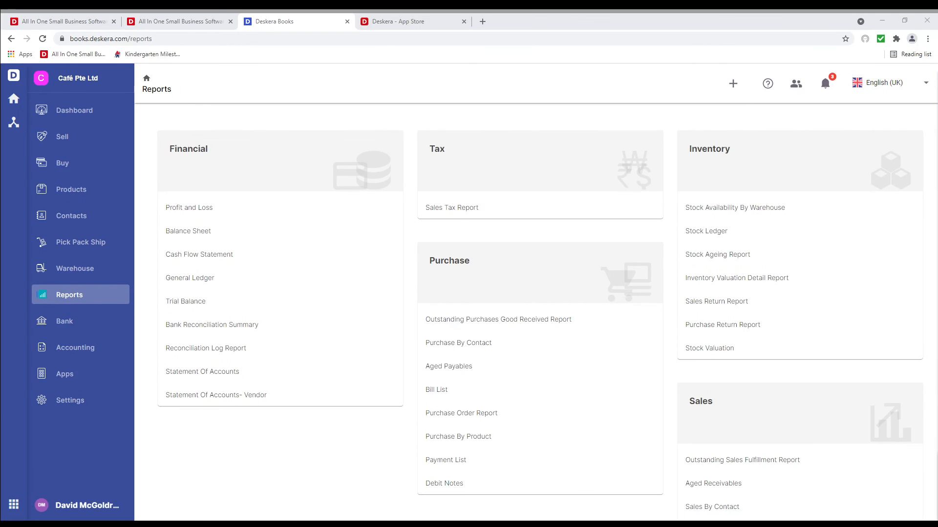